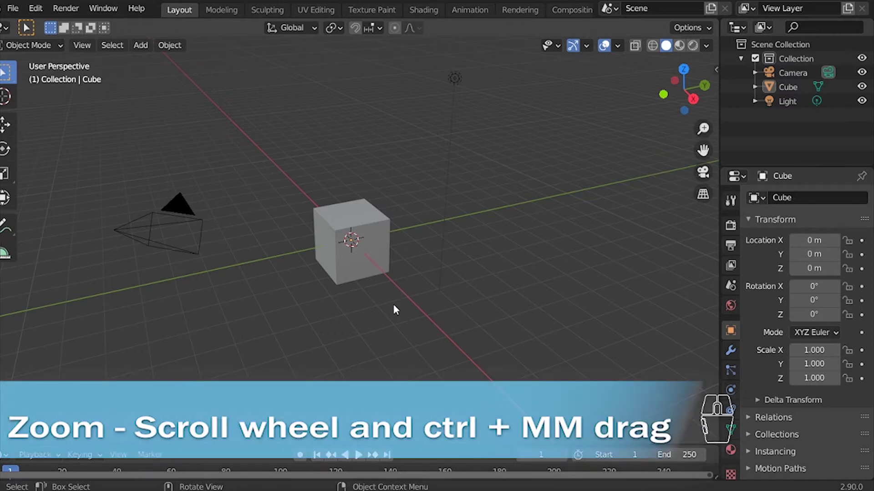
Zoom the 3D view in and out around the cube, both stepwise and continuously
{"action": "scroll", "coordinate": [393, 304], "scroll_direction": "down", "scroll_amount": 6}
{"action": "scroll", "coordinate": [394, 304], "scroll_direction": "up", "scroll_amount": 11}
{"action": "scroll", "coordinate": [394, 304], "scroll_direction": "down", "scroll_amount": 6}
{"action": "scroll", "coordinate": [393, 307], "scroll_direction": "up", "scroll_amount": 6}
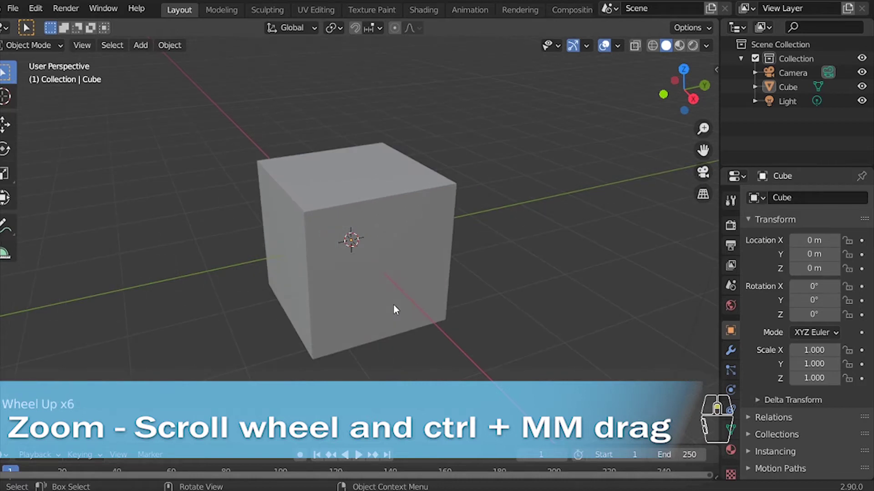
{"action": "middle_click_drag", "start_coordinate": [309, 196], "coordinate": [350, 302], "text": "ctrl"}
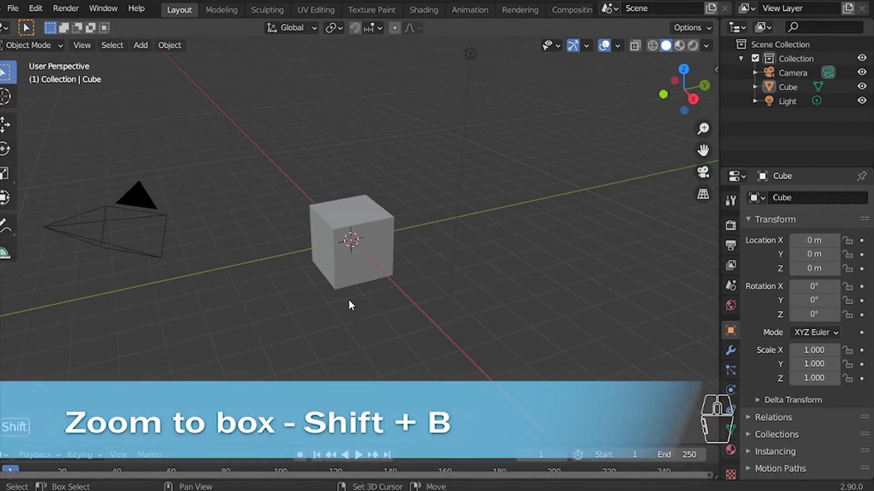
Zoom to a boxed region on the cube and to another at its lower corner, zooming back out after each
{"action": "key", "text": "shift+b"}
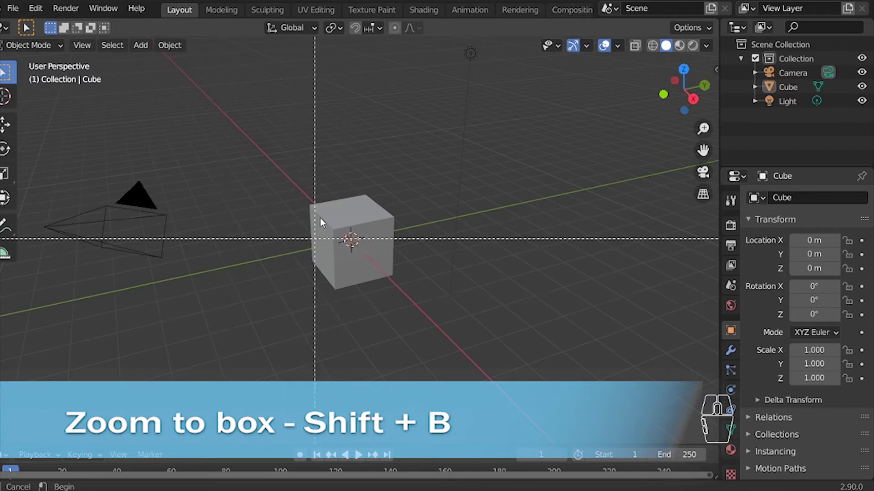
{"action": "left_click_drag", "start_coordinate": [326, 214], "coordinate": [356, 250]}
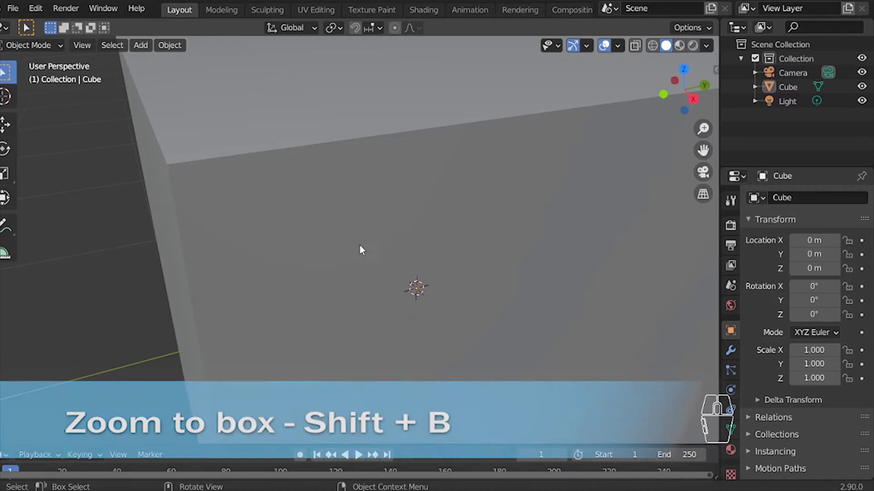
{"action": "middle_click_drag", "start_coordinate": [330, 164], "coordinate": [346, 293], "text": "ctrl"}
{"action": "key", "text": "shift+b"}
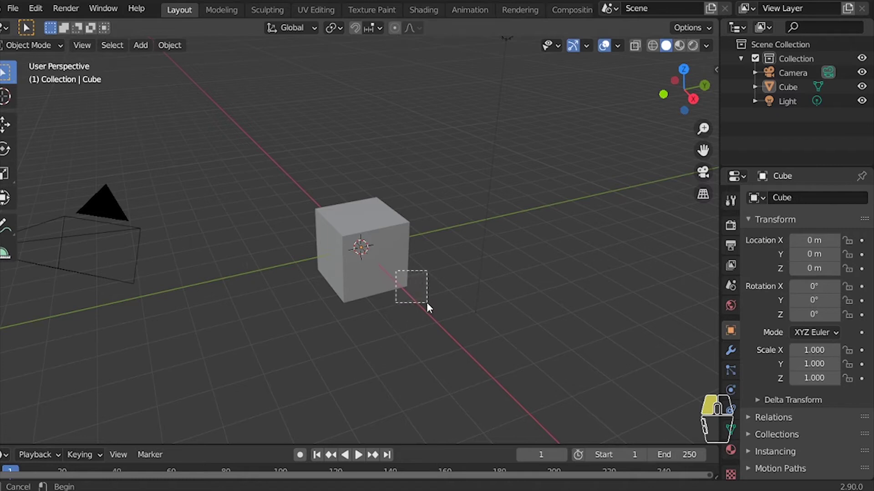
{"action": "left_click_drag", "start_coordinate": [427, 302], "coordinate": [427, 302]}
{"action": "middle_click_drag", "start_coordinate": [365, 182], "coordinate": [355, 278], "text": "ctrl"}
{"action": "scroll", "coordinate": [351, 157], "scroll_direction": "down", "scroll_amount": 1, "text": "ctrl"}
{"action": "middle_click_drag", "start_coordinate": [351, 157], "coordinate": [338, 253], "text": "ctrl"}
Orbit the view around the cube to see it from another side, and pan across the scene
{"action": "middle_click_drag", "start_coordinate": [329, 195], "coordinate": [374, 234], "text": "shift"}
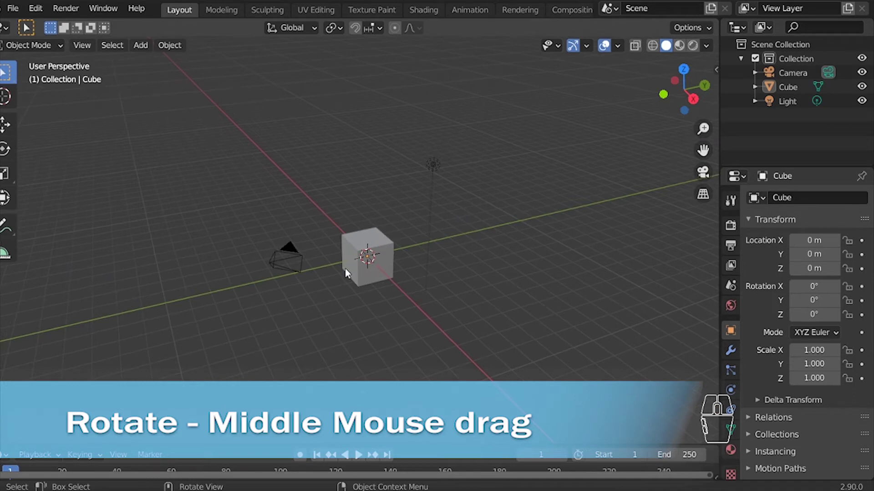
{"action": "middle_click_drag", "start_coordinate": [351, 254], "coordinate": [491, 214]}
{"action": "mouse_move", "coordinate": [683, 88]}
{"action": "left_mouse_down"}
{"action": "mouse_move", "coordinate": [654, 139]}
{"action": "mouse_move", "coordinate": [473, 119]}
{"action": "mouse_move", "coordinate": [491, 55]}
{"action": "mouse_move", "coordinate": [608, 97]}
{"action": "mouse_move", "coordinate": [649, 145]}
{"action": "mouse_move", "coordinate": [711, 82]}
{"action": "mouse_move", "coordinate": [676, 89]}
{"action": "left_mouse_up"}
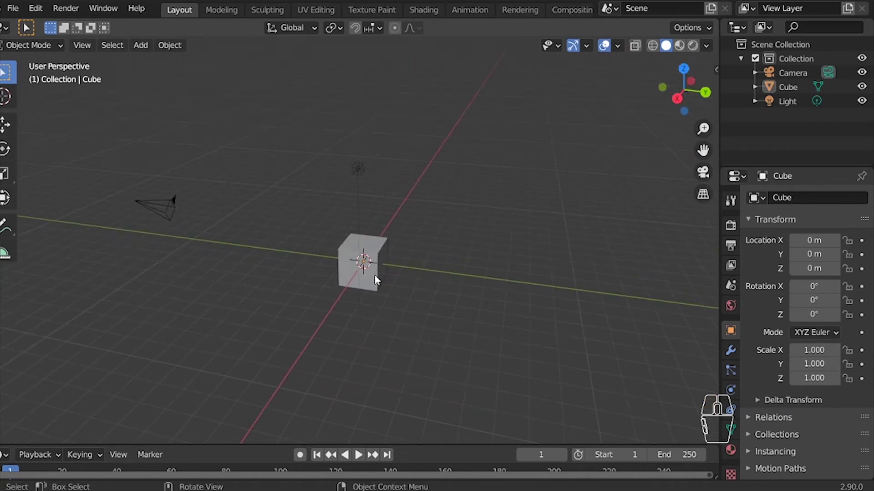
{"action": "middle_click_drag", "start_coordinate": [374, 281], "coordinate": [438, 308], "text": "shift"}
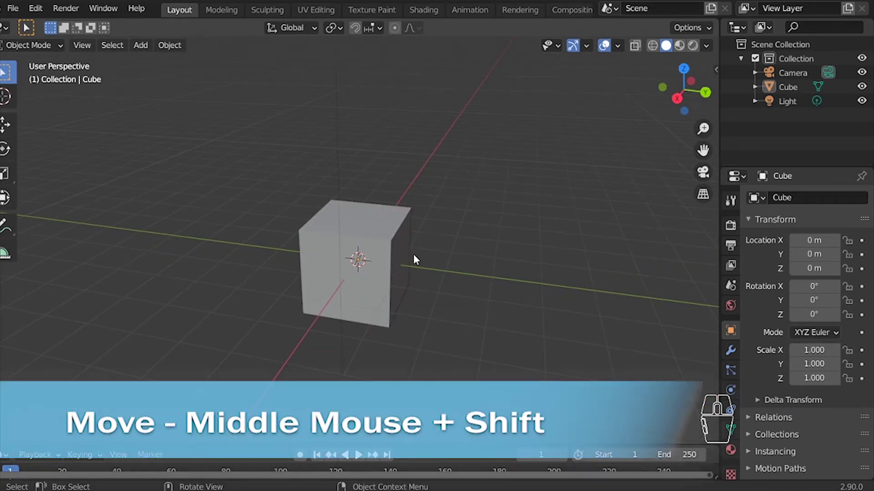
{"action": "mouse_move", "coordinate": [426, 271]}
{"action": "middle_mouse_down"}
{"action": "mouse_move", "coordinate": [426, 279]}
{"action": "mouse_move", "coordinate": [314, 203]}
{"action": "mouse_move", "coordinate": [353, 349]}
{"action": "mouse_move", "coordinate": [299, 334]}
{"action": "mouse_move", "coordinate": [353, 250]}
{"action": "mouse_move", "coordinate": [427, 296]}
{"action": "mouse_move", "coordinate": [367, 255]}
{"action": "mouse_move", "coordinate": [434, 270]}
{"action": "middle_mouse_up"}
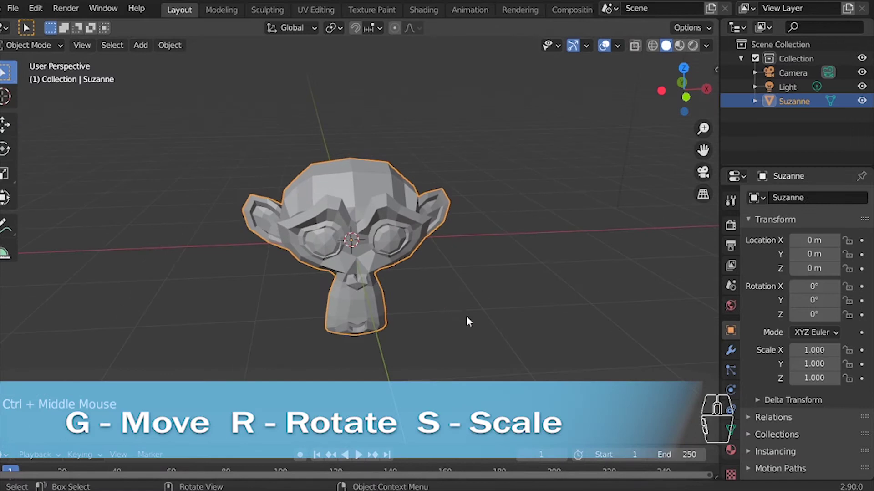
Select the monkey head and move it freely to about X -2.16 m, Y 0.17 m, Z -0.02 m
{"action": "left_click", "coordinate": [467, 317]}
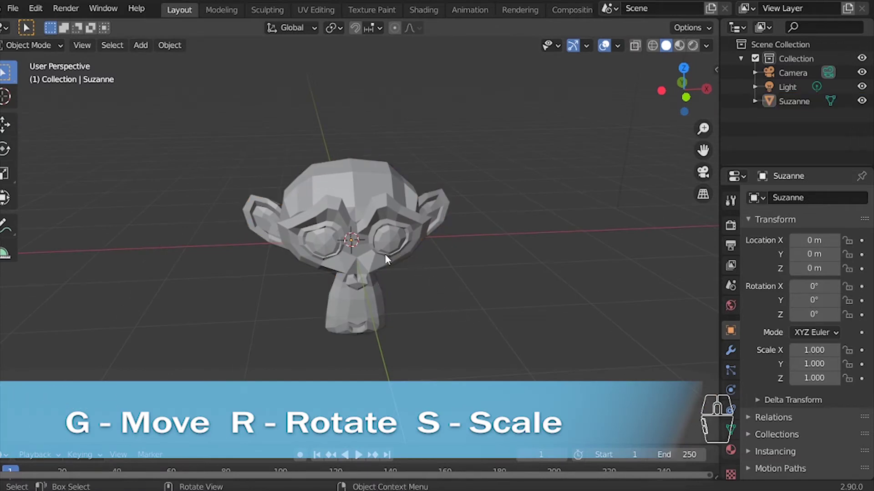
{"action": "left_click", "coordinate": [398, 247]}
{"action": "key", "text": "g"}
{"action": "left_click", "coordinate": [212, 263]}
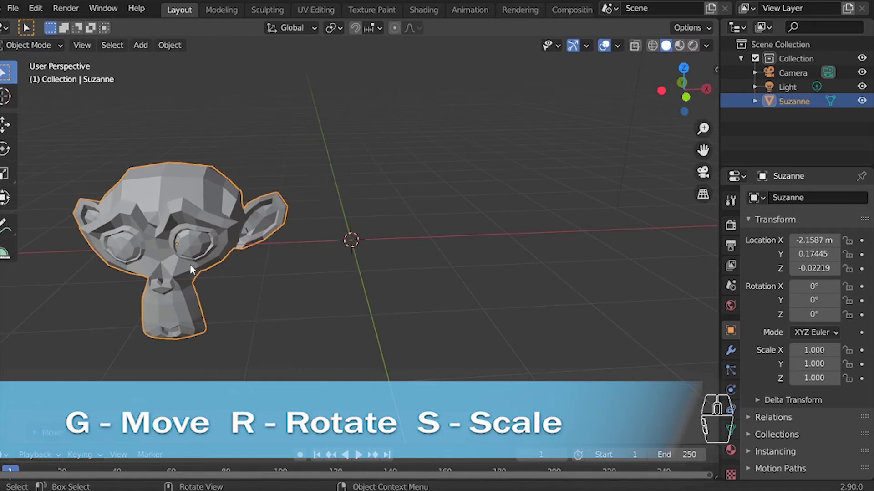
Rotate the monkey head to about X -27°, Y -57.1°, Z 38° and scale it uniformly to about 1.28
{"action": "key", "text": "r"}
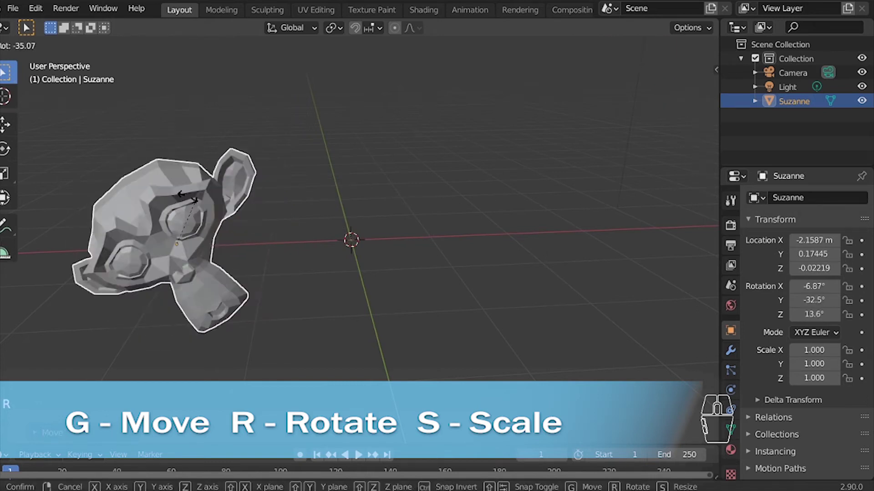
{"action": "left_click", "coordinate": [172, 187]}
{"action": "key", "text": "s"}
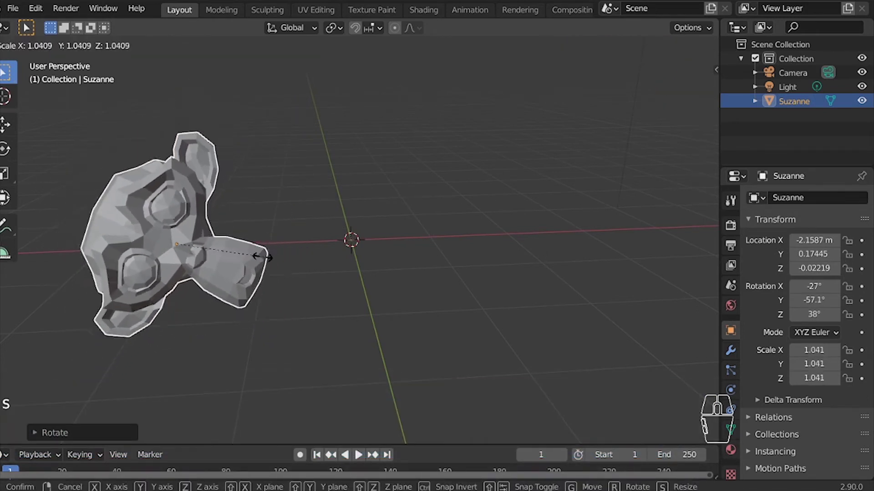
{"action": "left_click", "coordinate": [290, 257]}
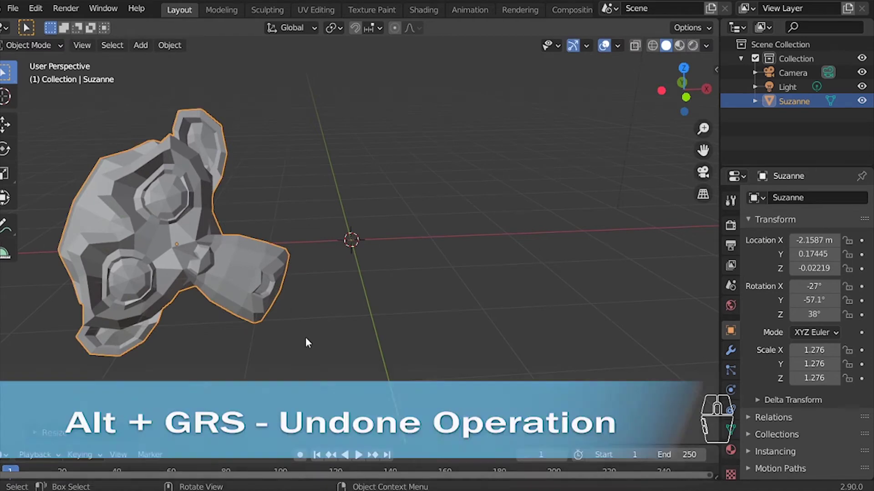
Clear the monkey head's location, rotation and scale back to their defaults
{"action": "key", "text": "alt+g"}
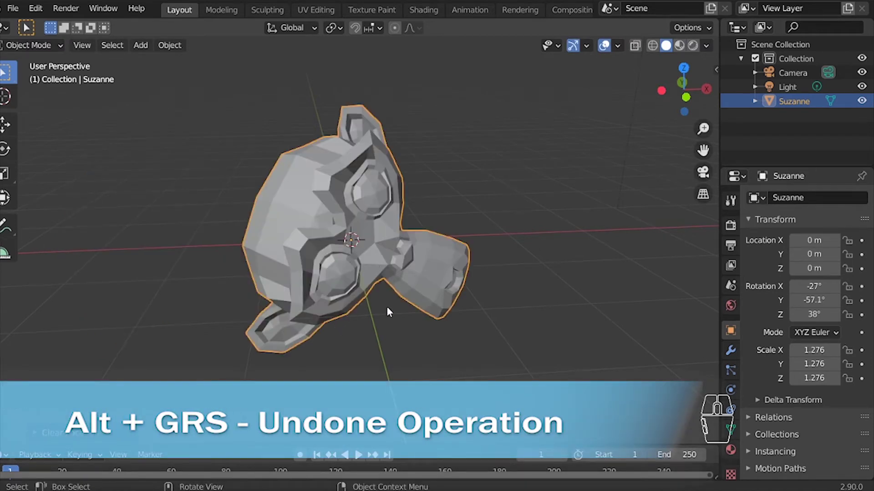
{"action": "key", "text": "alt+r"}
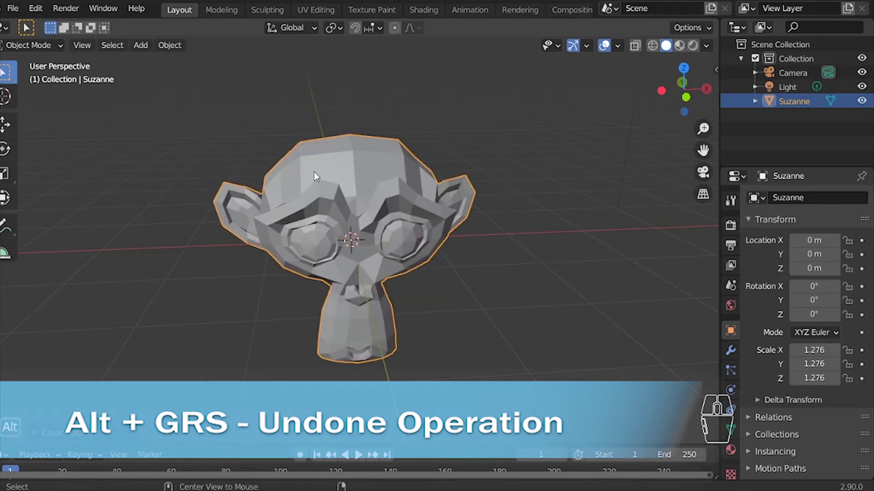
{"action": "key", "text": "alt+s"}
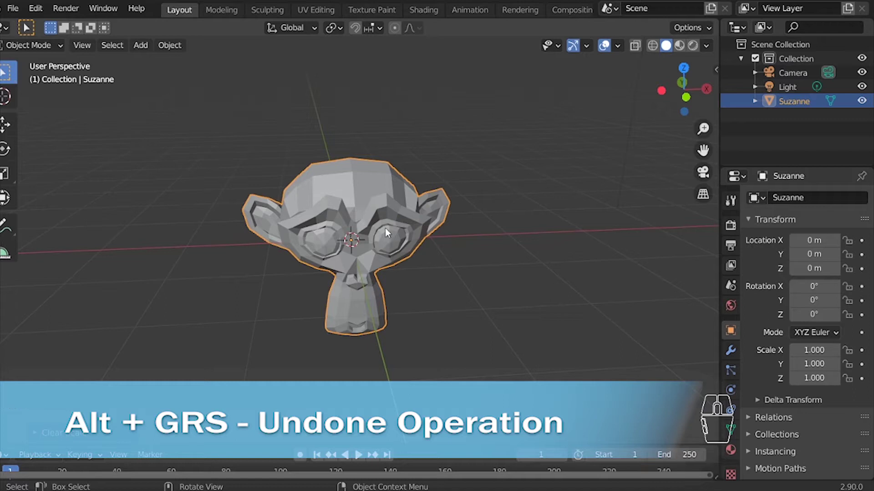
Try moving the monkey head constrained to the X axis, the Z axis and the Y axis in turn
{"action": "middle_click_drag", "start_coordinate": [439, 269], "coordinate": [421, 216], "text": "ctrl"}
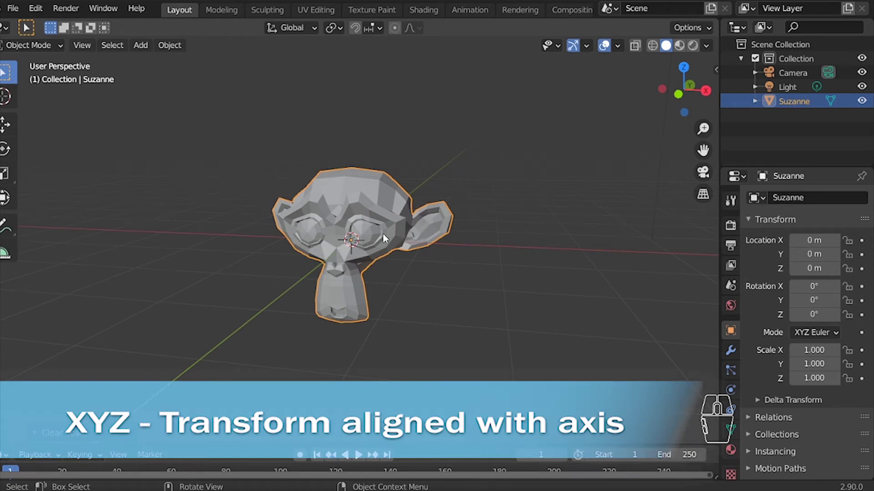
{"action": "key", "text": "g"}
{"action": "key", "text": "x"}
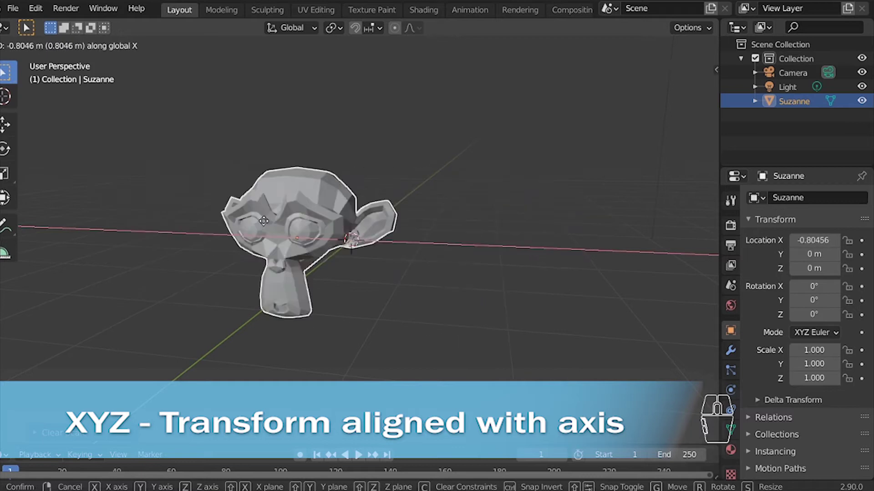
{"action": "key", "text": "z"}
{"action": "key", "text": "y"}
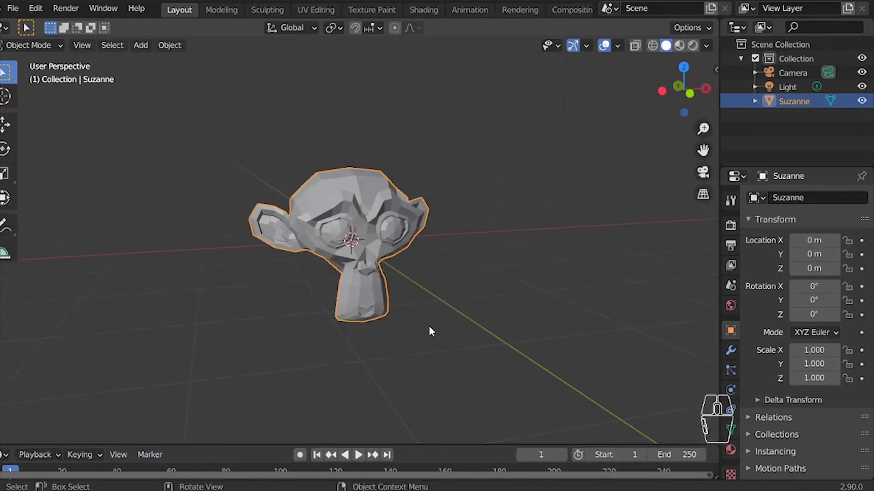
Try moving the monkey head within a plane, locking the global X, Z and Y axes in turn
{"action": "key", "text": "g"}
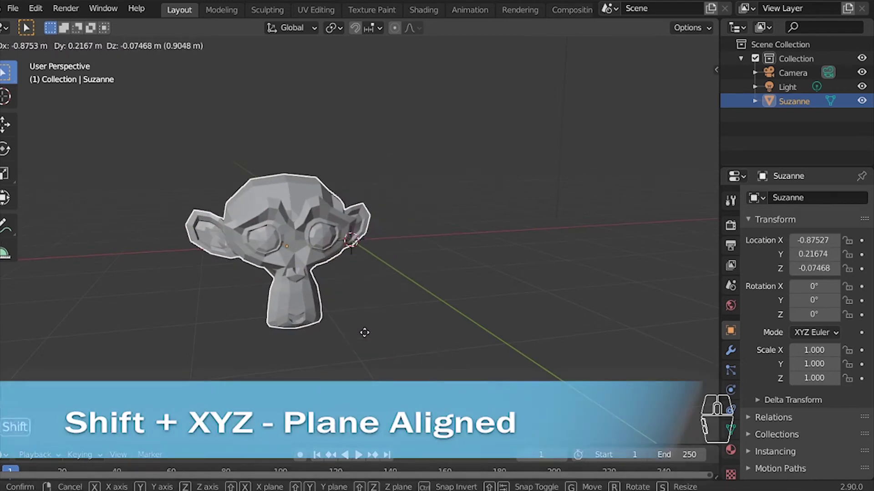
{"action": "key", "text": "shift+x"}
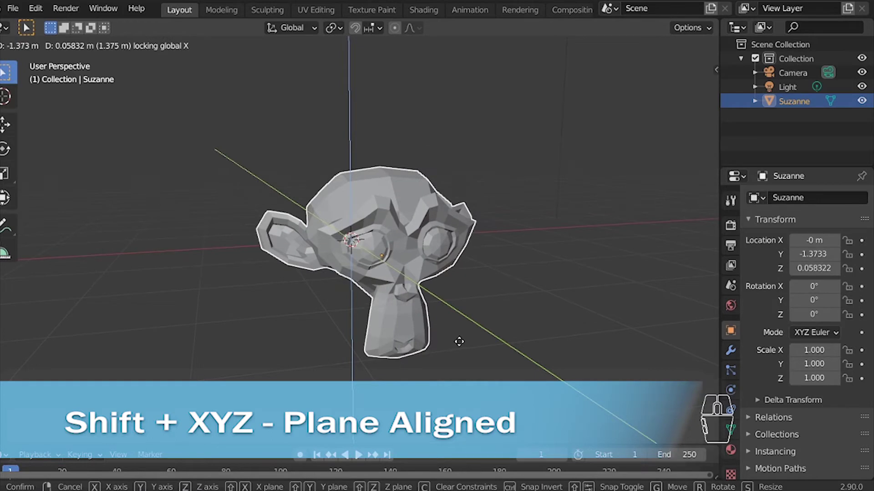
{"action": "key", "text": "shift+z"}
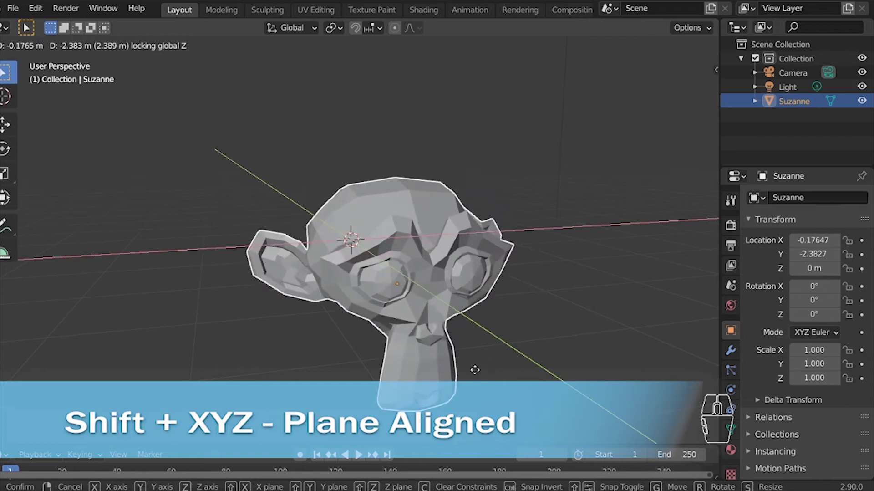
{"action": "key", "text": "shift+y"}
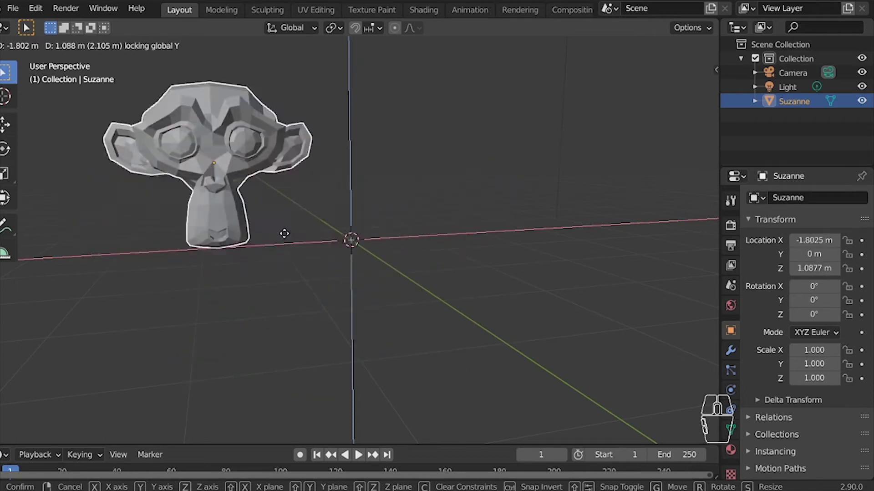
{"action": "right_click", "coordinate": [286, 236]}
Select the monkey head's entire mesh in Edit Mode
{"action": "key", "text": "Tab"}
{"action": "left_click", "coordinate": [526, 363]}
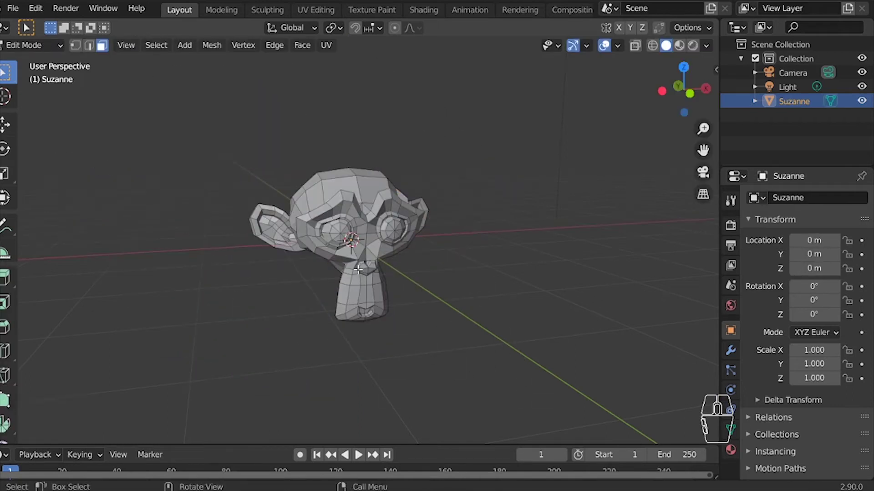
{"action": "key", "text": "a"}
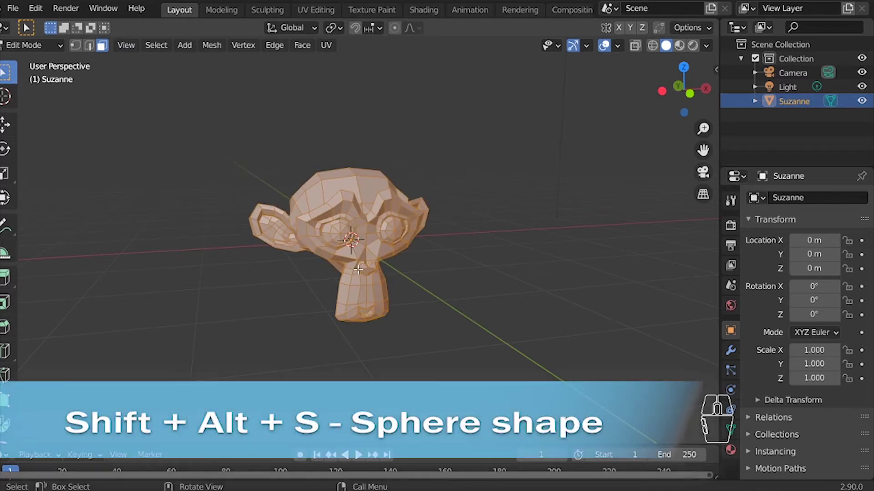
Try the To Sphere, Shear and Bend transforms on the whole monkey mesh
{"action": "key", "text": "shift+alt+s"}
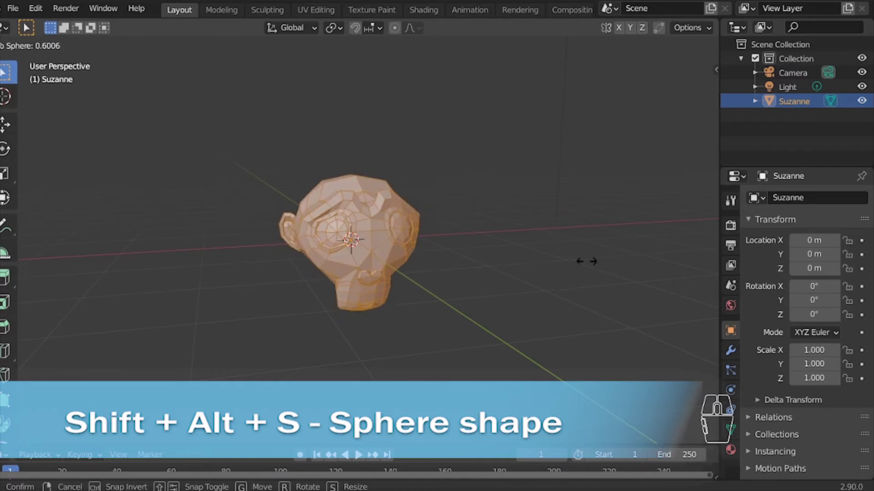
{"action": "right_click", "coordinate": [445, 292]}
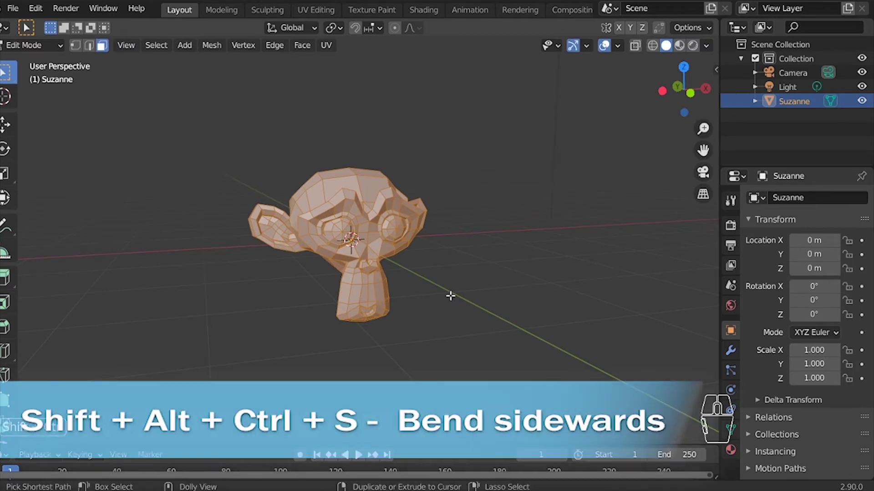
{"action": "key", "text": "shift+ctrl+alt+s"}
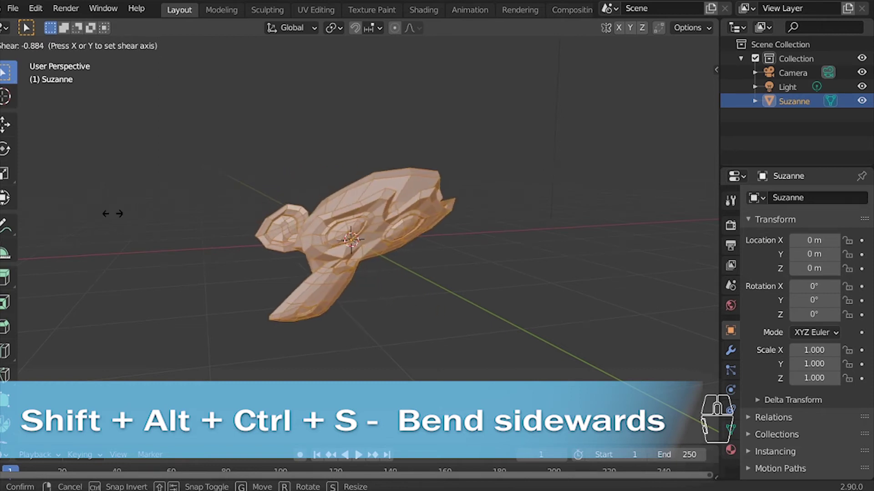
{"action": "right_click", "coordinate": [223, 177]}
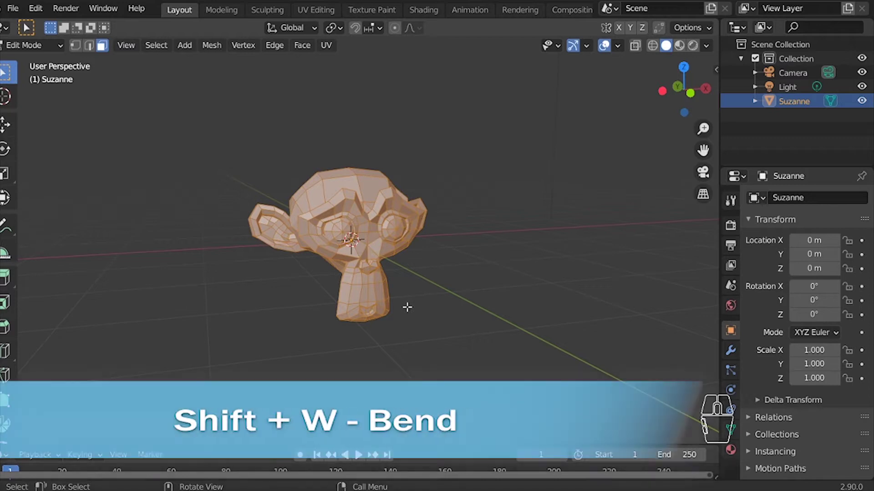
{"action": "key", "text": "shift+w"}
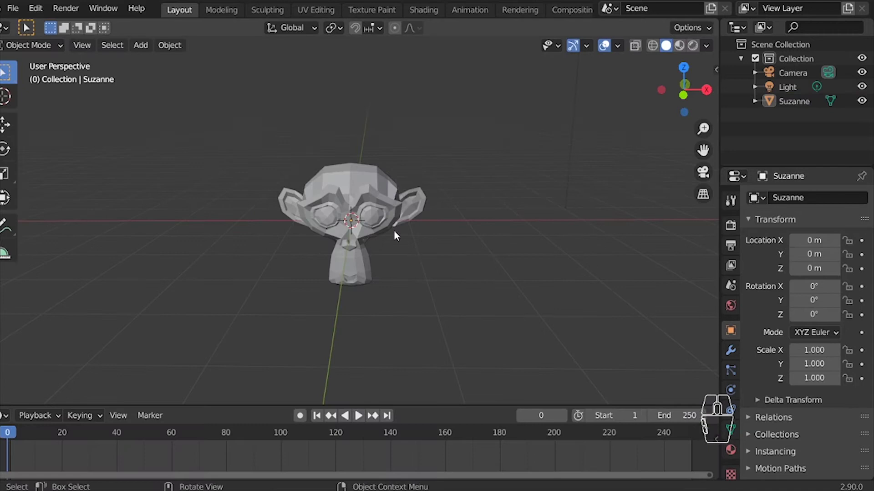
Play and pause the scene's animation forwards, and start playing it backwards
{"action": "key", "text": "space"}
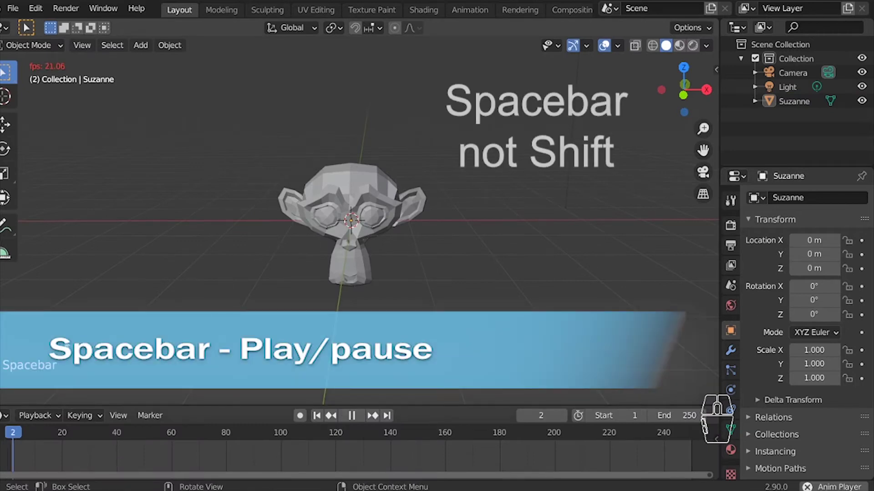
{"action": "key", "text": "space"}
{"action": "key", "text": "space"}
{"action": "key", "text": "space"}
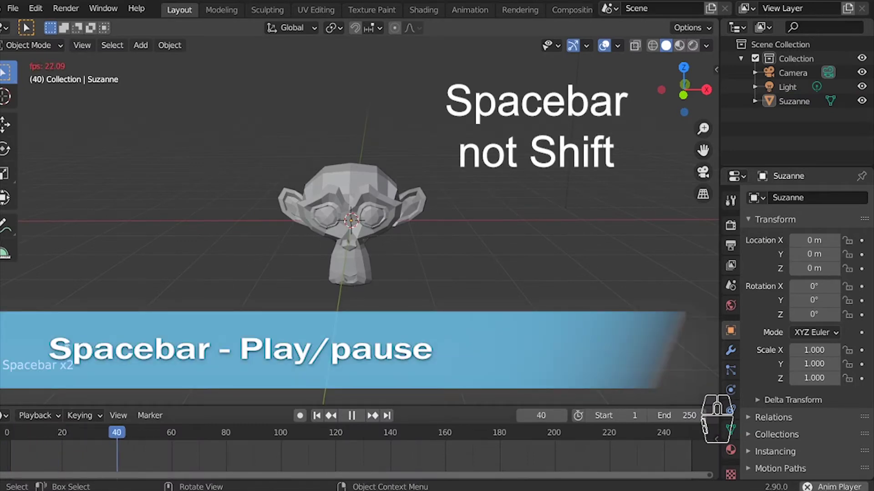
{"action": "key", "text": "shift+ctrl"}
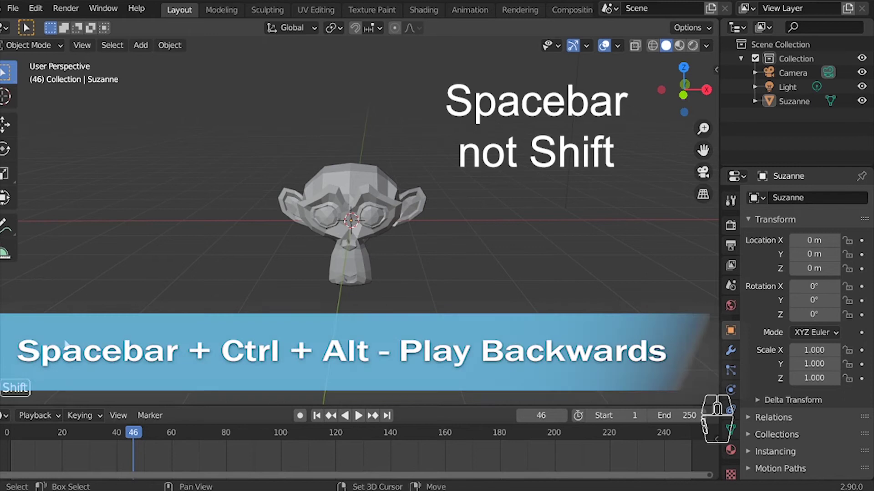
{"action": "key", "text": "ctrl+shift+space"}
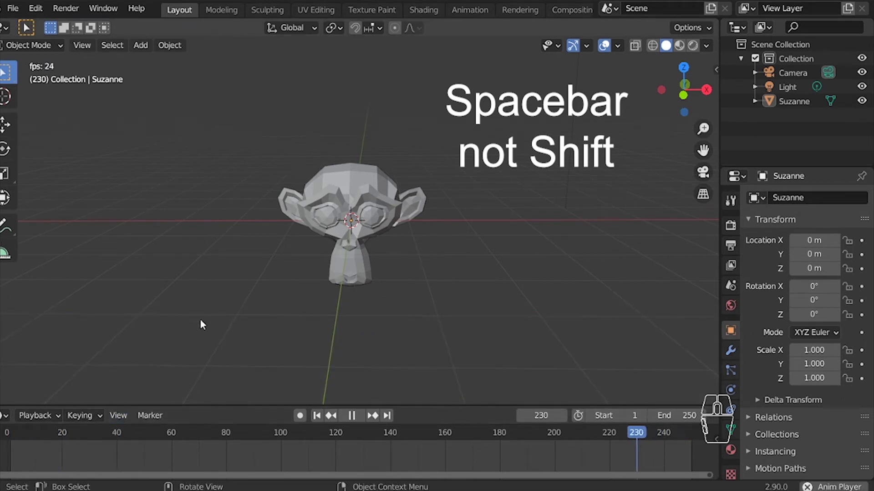
Stop the animation playback and toggle the 3D viewport's toolbar off and on several times
{"action": "key", "text": "space"}
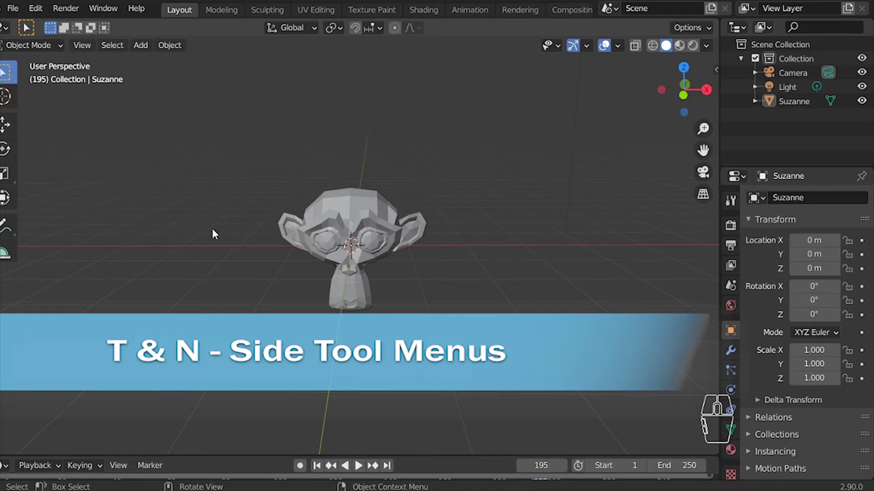
{"action": "key", "text": "t"}
{"action": "key", "text": "t"}
{"action": "key", "text": "t"}
{"action": "key", "text": "t"}
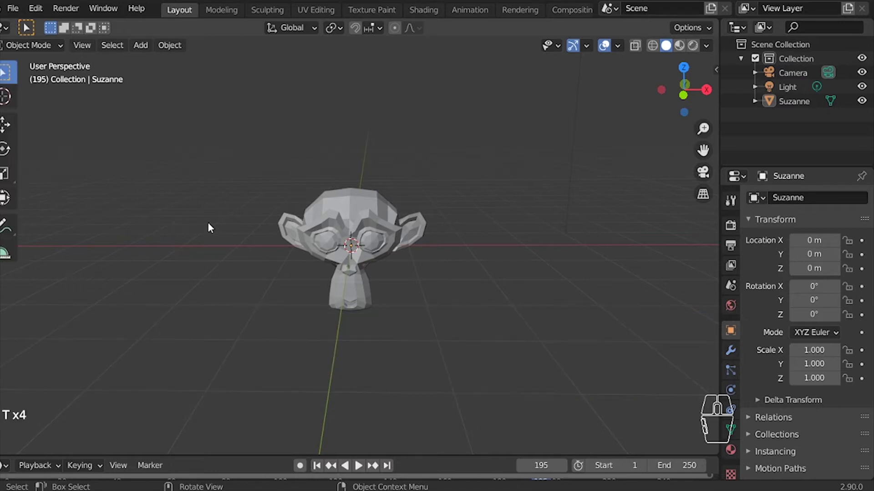
{"action": "key", "text": "t"}
{"action": "key", "text": "t"}
Show and hide the 3D viewport's sidebar repeatedly, leaving it hidden
{"action": "key", "text": "n"}
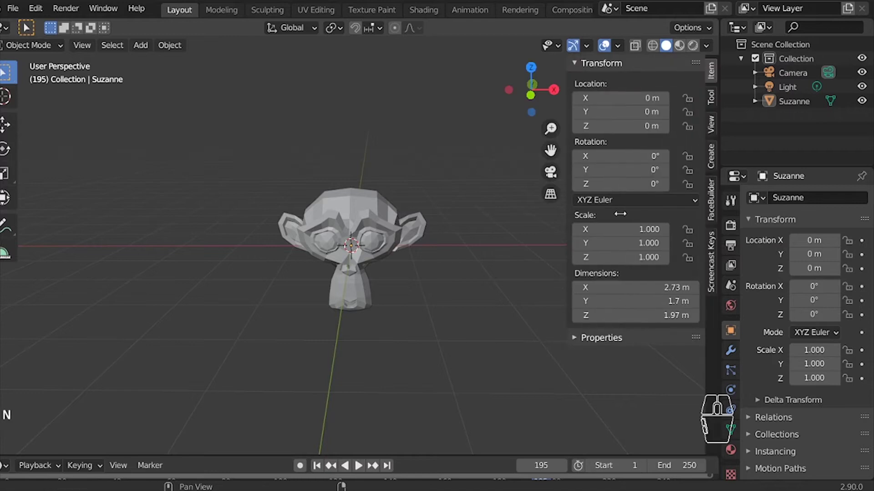
{"action": "key", "text": "n"}
{"action": "key", "text": "n"}
{"action": "key", "text": "n"}
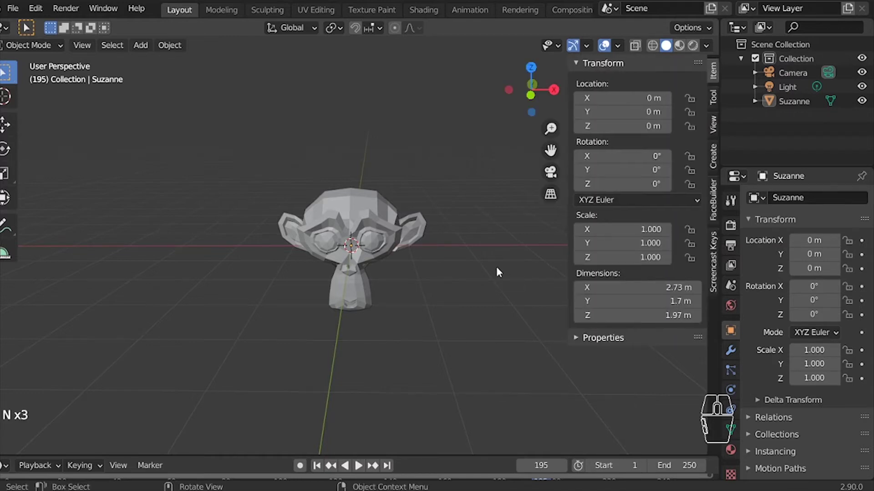
{"action": "scroll", "coordinate": [507, 258], "scroll_direction": "up", "scroll_amount": 2}
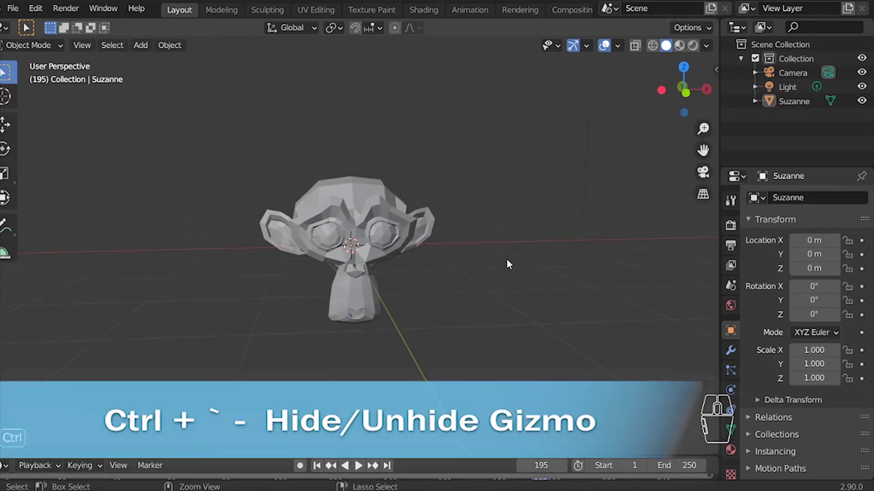
Hide and unhide the 3D viewport's gizmos several times, leaving them shown
{"action": "key", "text": "ctrl+grave"}
{"action": "key", "text": "ctrl+grave"}
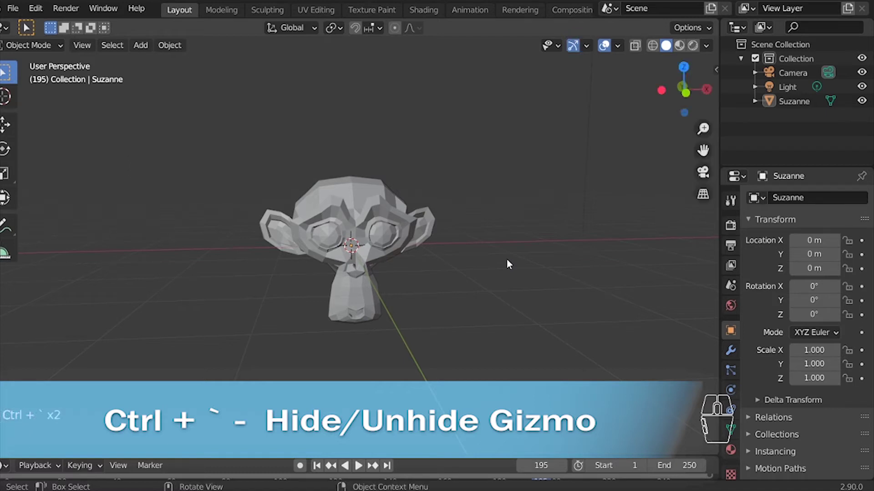
{"action": "key", "text": "ctrl+grave"}
{"action": "key", "text": "ctrl+grave"}
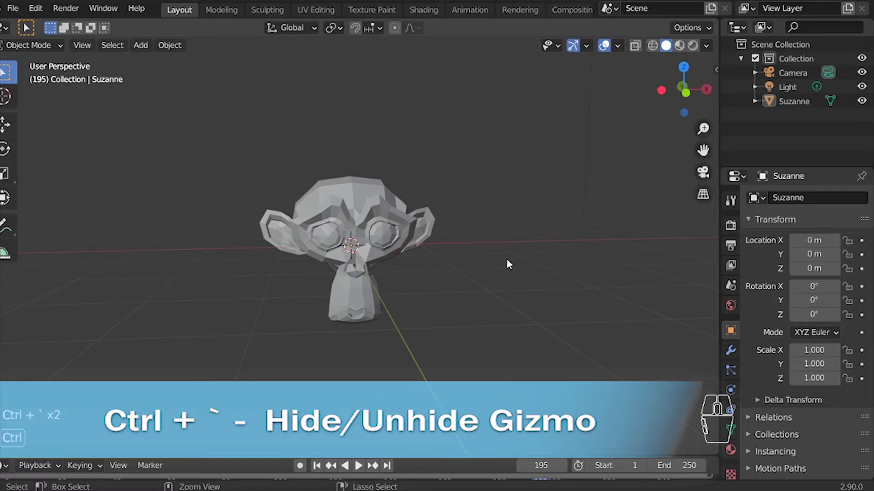
{"action": "key", "text": "ctrl+grave"}
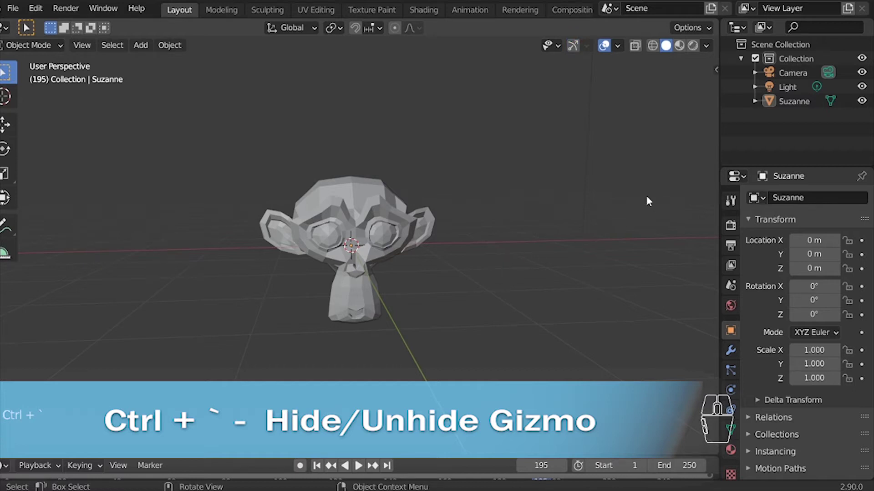
{"action": "key", "text": "ctrl+grave"}
{"action": "key", "text": "ctrl+grave"}
Bring up the pop-up list of viewport tools and dismiss it without choosing a tool
{"action": "middle_click_drag", "start_coordinate": [608, 318], "coordinate": [583, 320]}
{"action": "left_click", "coordinate": [581, 317]}
{"action": "key", "text": "shift"}
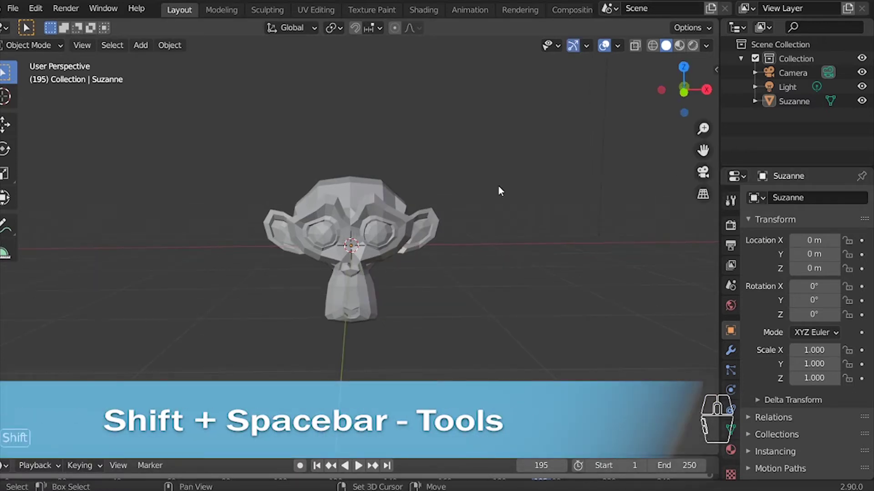
{"action": "key", "text": "shift+space"}
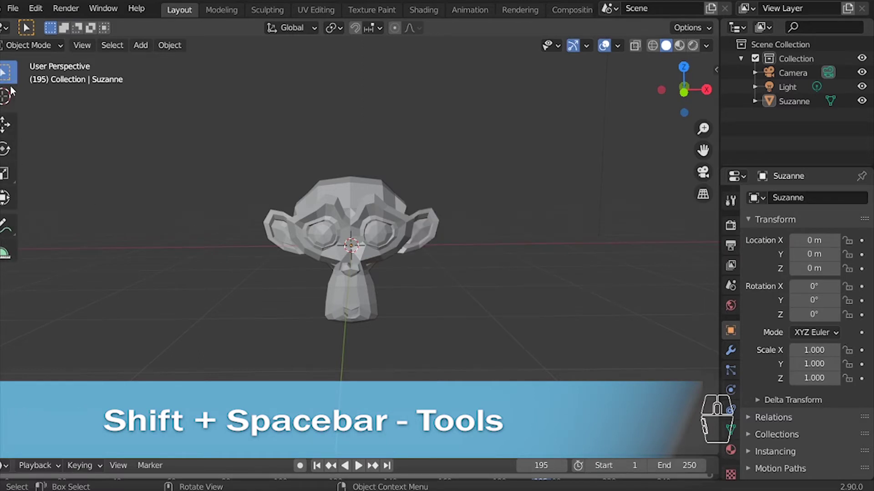
{"action": "key", "text": "shift+space"}
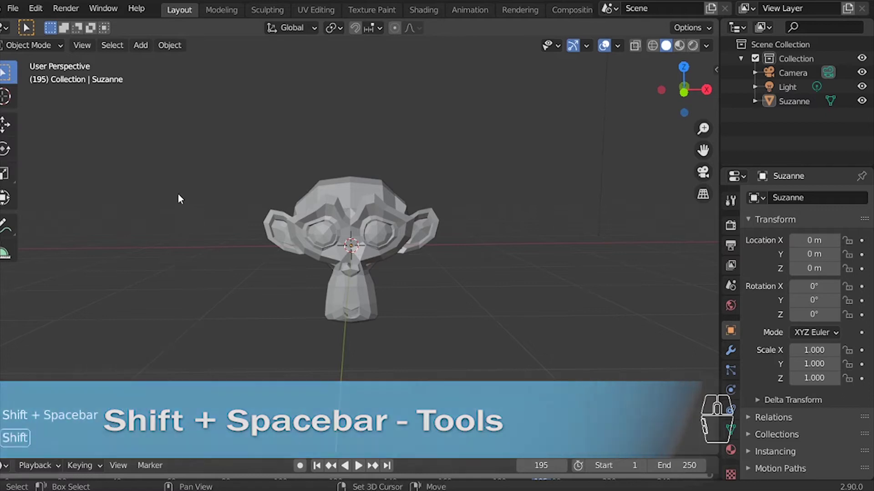
{"action": "key", "text": "shift+space"}
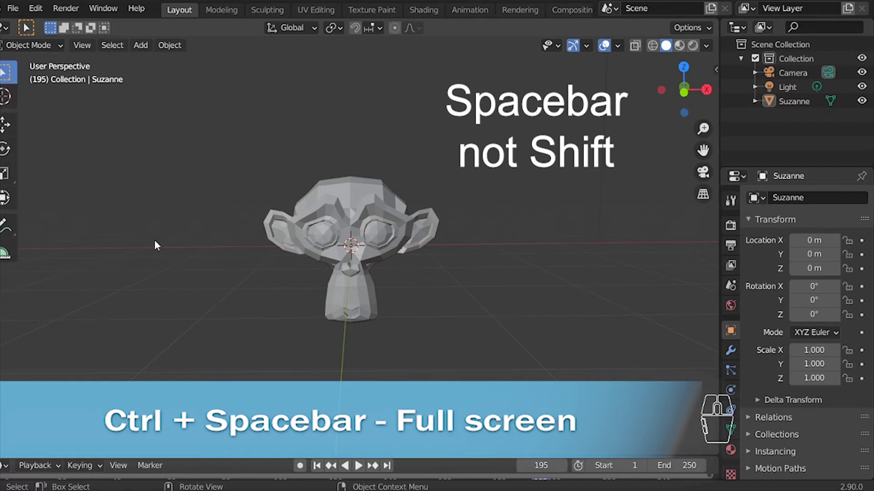
Switch between a full-screen editor and the normal layout several times, beginning with the 3D viewport
{"action": "key", "text": "ctrl+space"}
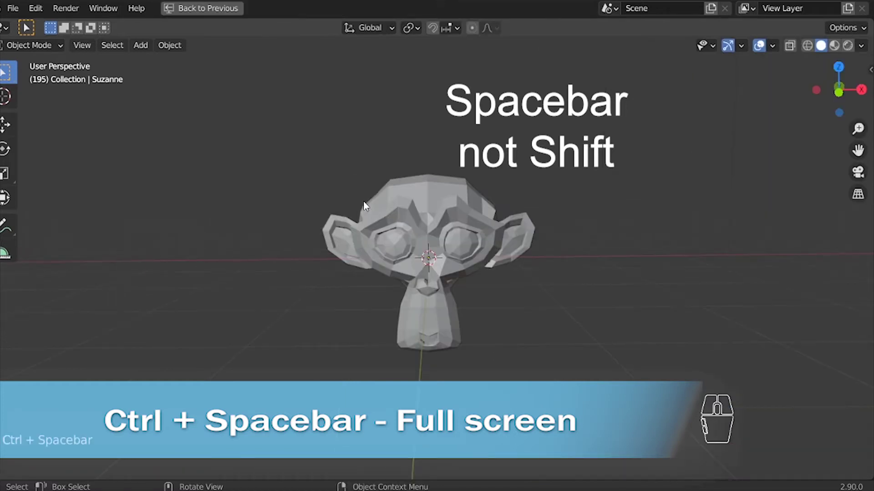
{"action": "key", "text": "ctrl+space"}
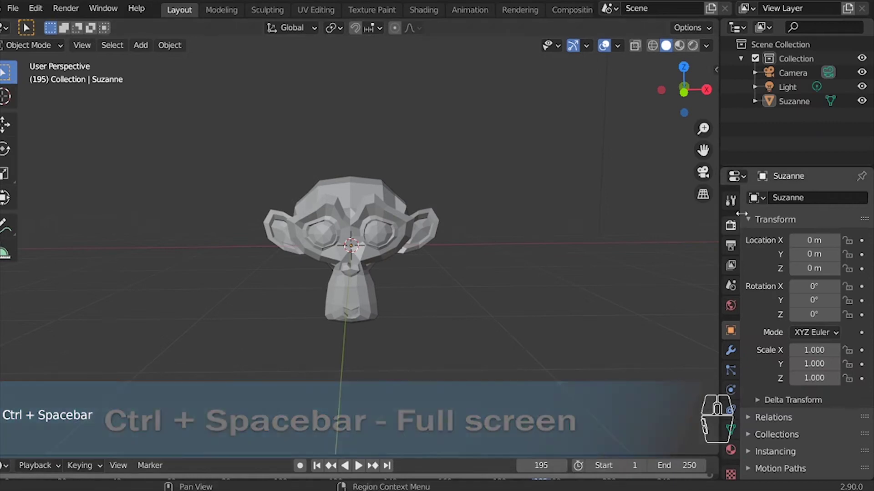
{"action": "key", "text": "ctrl+space"}
{"action": "key", "text": "ctrl+space"}
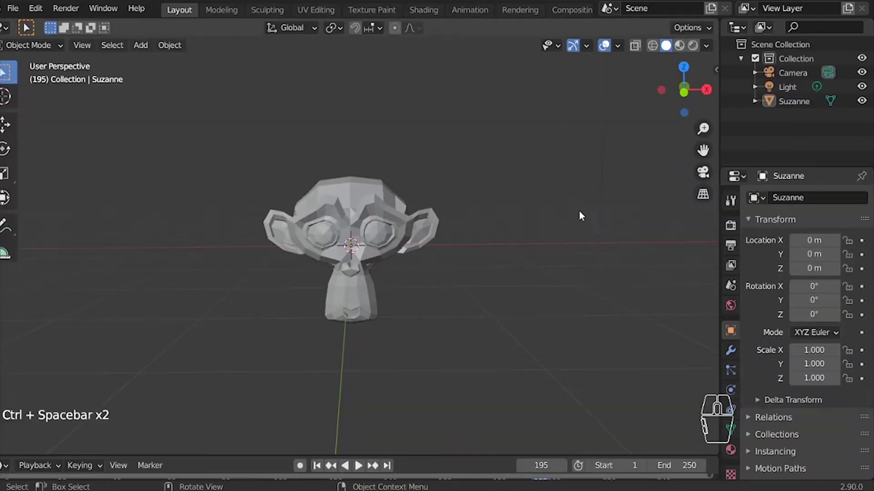
{"action": "key", "text": "ctrl+space"}
{"action": "key", "text": "ctrl+space"}
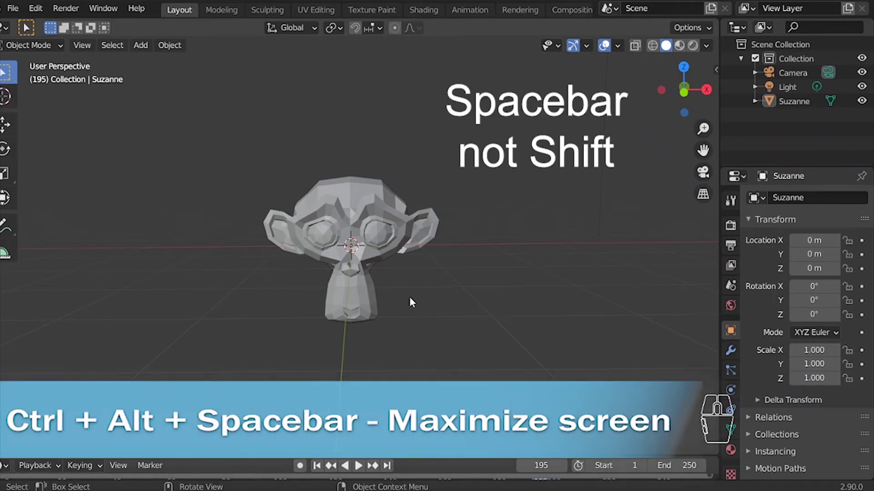
Maximize the 3D viewport and the Properties editor in turn, restoring the layout each time
{"action": "key", "text": "alt"}
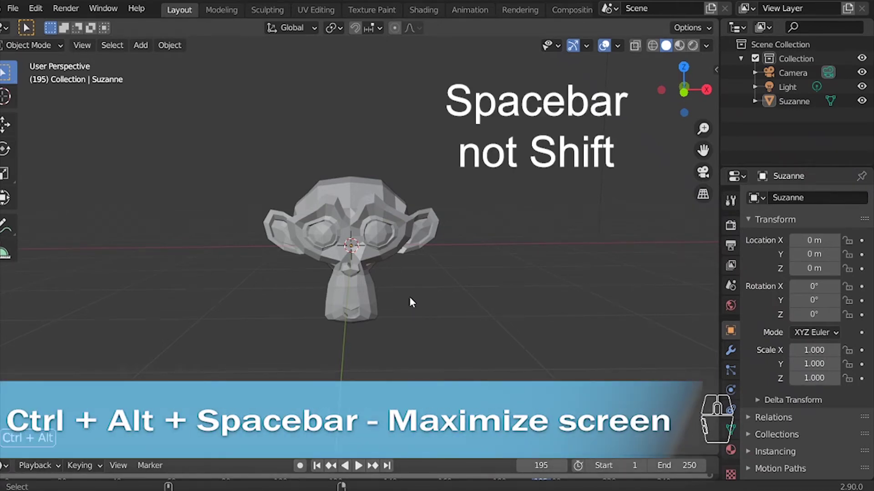
{"action": "key", "text": "ctrl+alt+space"}
{"action": "key", "text": "ctrl+alt+space"}
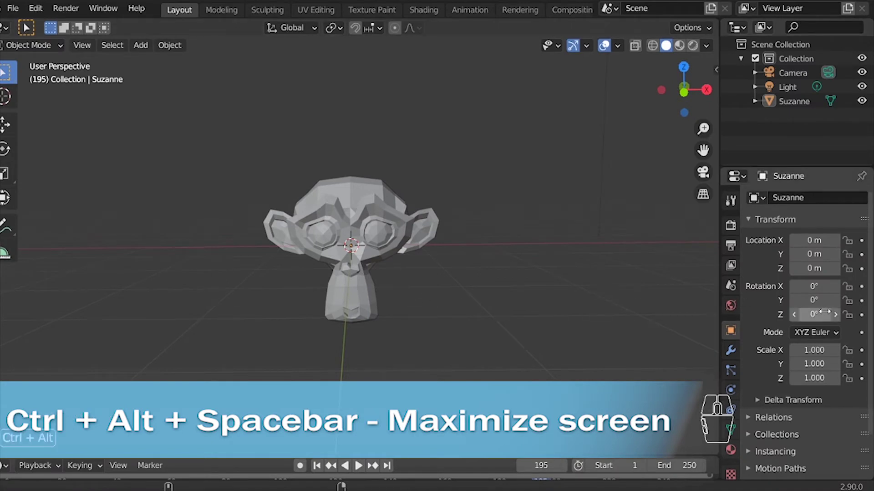
{"action": "key", "text": "ctrl+alt+space"}
{"action": "key", "text": "ctrl+alt+space"}
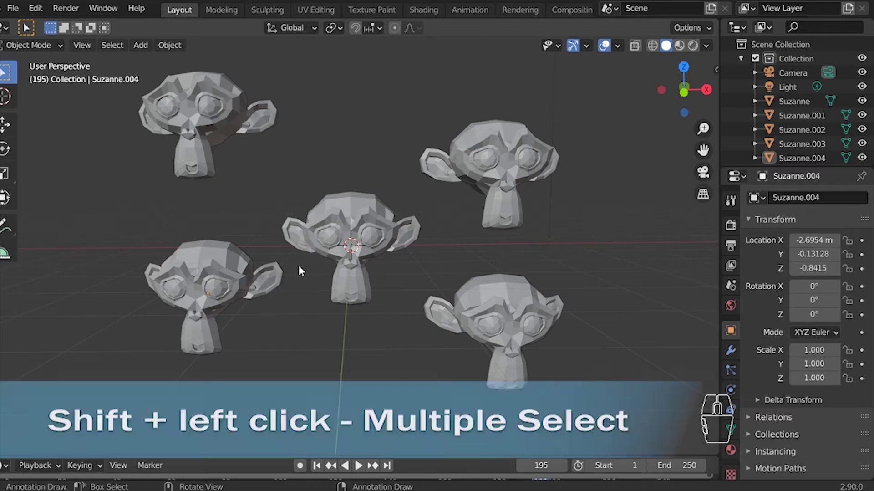
Select single monkey heads in turn, and extend the selection from Suzanne.001 to all five heads
{"action": "left_click", "coordinate": [204, 135]}
{"action": "left_click", "coordinate": [209, 285]}
{"action": "left_click", "coordinate": [353, 269]}
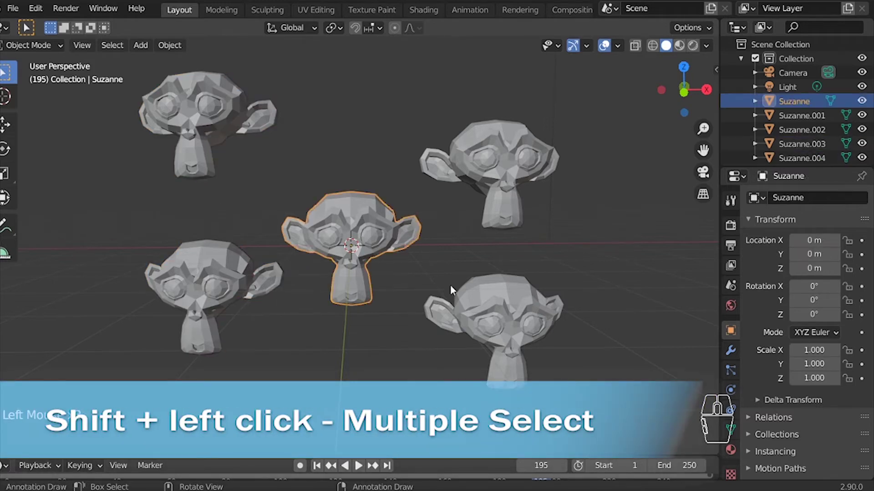
{"action": "left_click", "coordinate": [485, 306]}
{"action": "left_click", "coordinate": [347, 264], "text": "shift"}
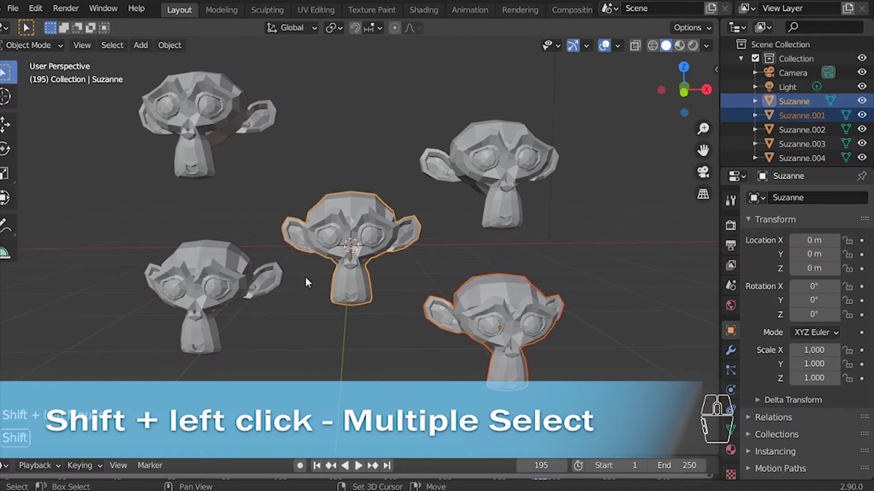
{"action": "left_click", "coordinate": [226, 298], "text": "shift"}
{"action": "left_click", "coordinate": [208, 149], "text": "shift"}
{"action": "left_click", "coordinate": [494, 177], "text": "shift"}
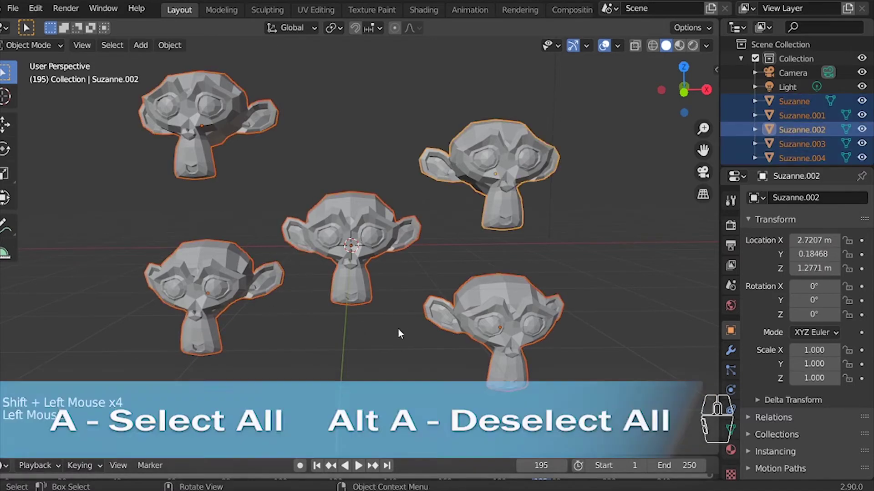
Select every object in the scene and deselect everything
{"action": "key", "text": "a"}
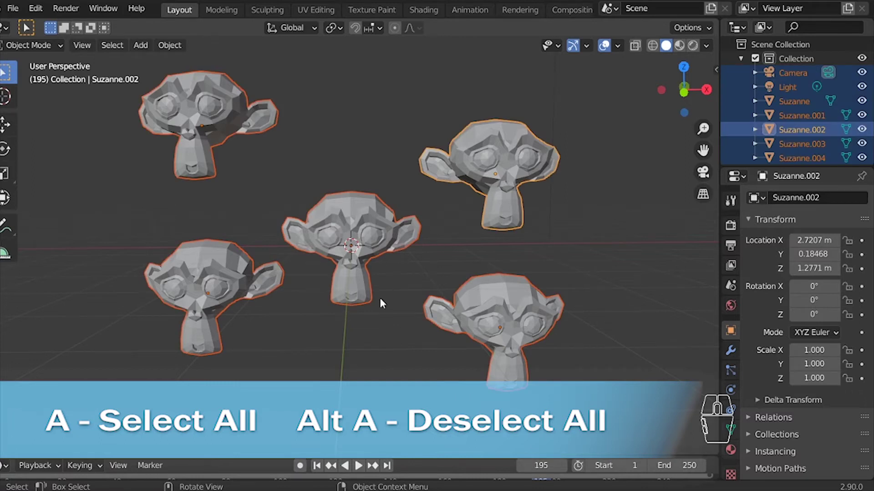
{"action": "key", "text": "alt+a"}
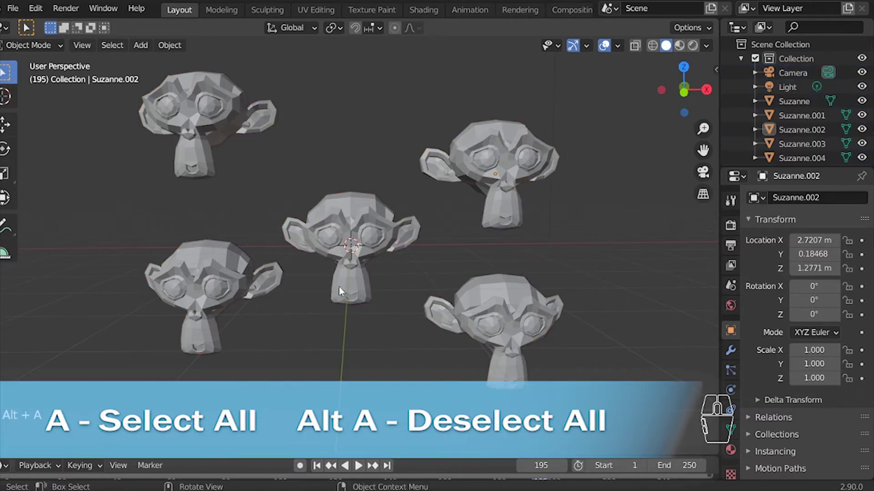
Select Suzanne.004 and invert the selection, repeat this with Suzanne.002, and clear the selection after each
{"action": "left_click", "coordinate": [212, 254]}
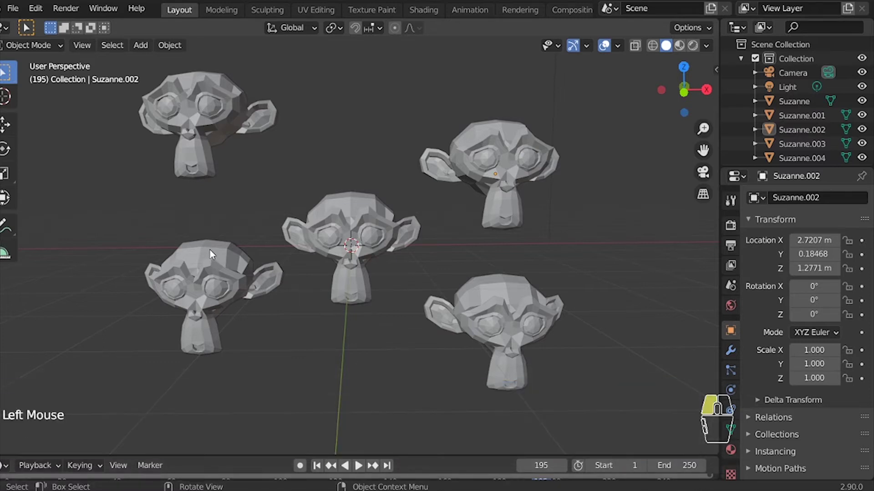
{"action": "key", "text": "ctrl+i"}
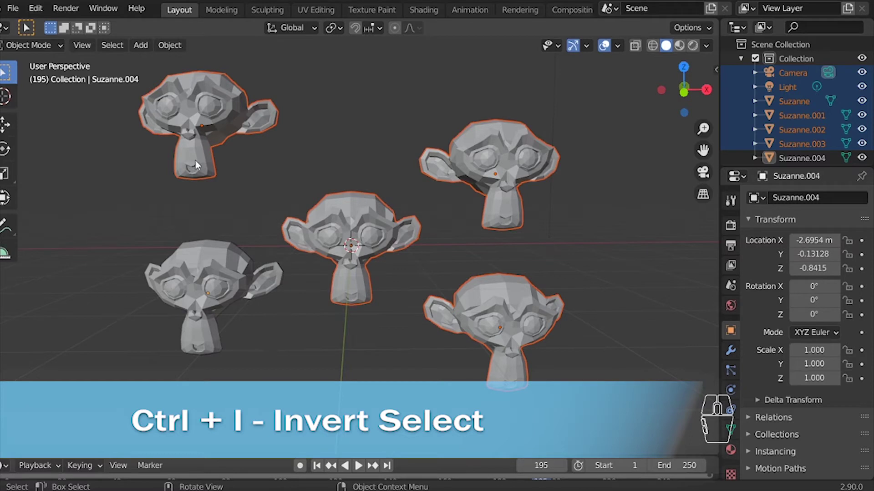
{"action": "left_click", "coordinate": [289, 343]}
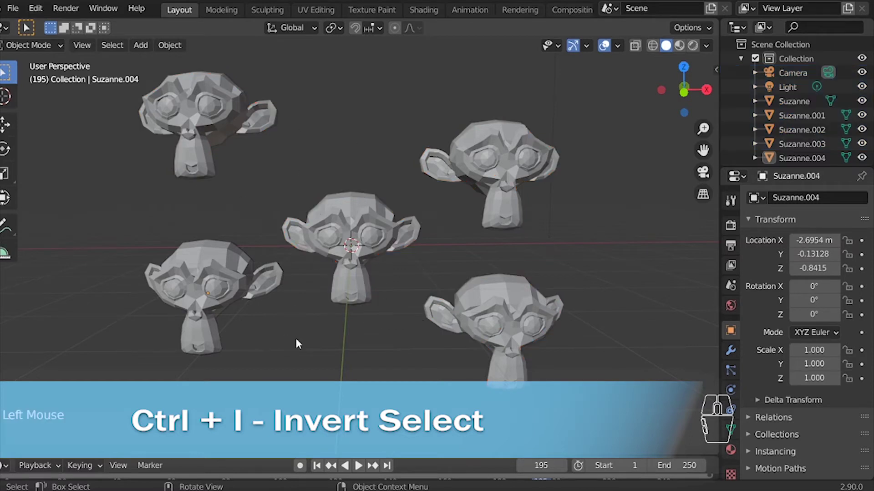
{"action": "left_click", "coordinate": [508, 164]}
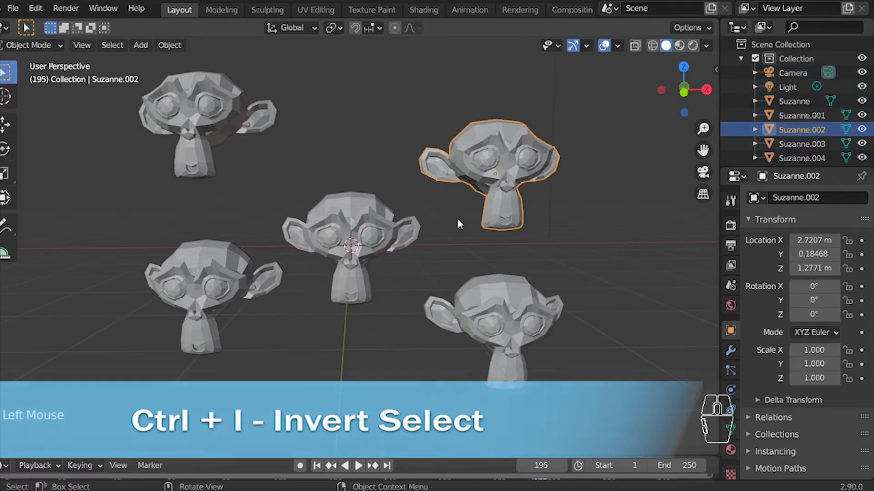
{"action": "key", "text": "ctrl+i"}
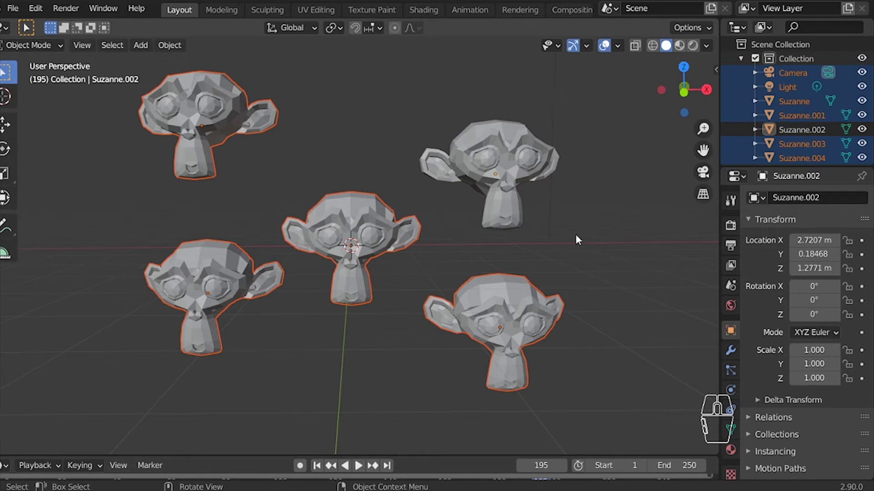
{"action": "left_click", "coordinate": [387, 349]}
Set the selection tool to Tweak and cycle repeatedly through its variants, ending on Select Circle
{"action": "mouse_move", "coordinate": [7, 73]}
{"action": "left_mouse_down"}
{"action": "mouse_move", "coordinate": [55, 80]}
{"action": "mouse_move", "coordinate": [88, 159]}
{"action": "mouse_move", "coordinate": [93, 93]}
{"action": "mouse_move", "coordinate": [100, 157]}
{"action": "mouse_move", "coordinate": [94, 61]}
{"action": "mouse_move", "coordinate": [100, 74]}
{"action": "left_mouse_up"}
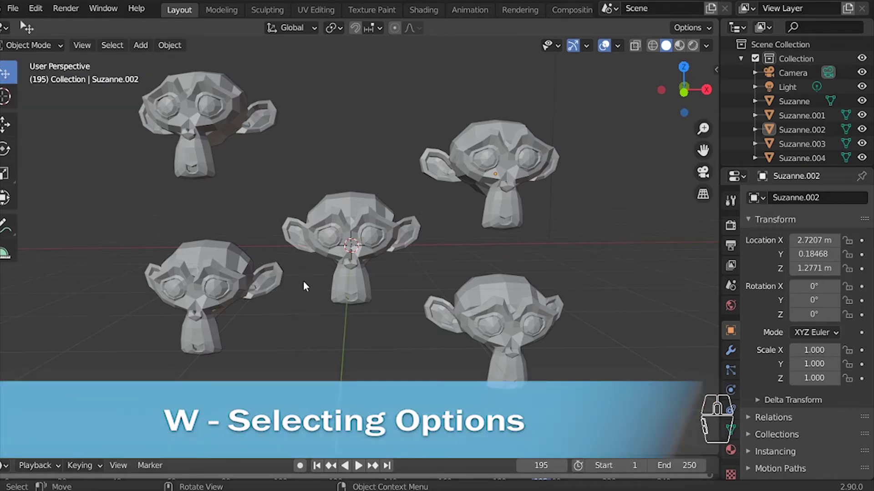
{"action": "key", "text": "w"}
{"action": "key", "text": "w"}
{"action": "key", "text": "w"}
{"action": "key", "text": "w"}
{"action": "key", "text": "w"}
{"action": "key", "text": "w"}
{"action": "key", "text": "w"}
{"action": "key", "text": "w"}
{"action": "key", "text": "w"}
{"action": "key", "text": "w"}
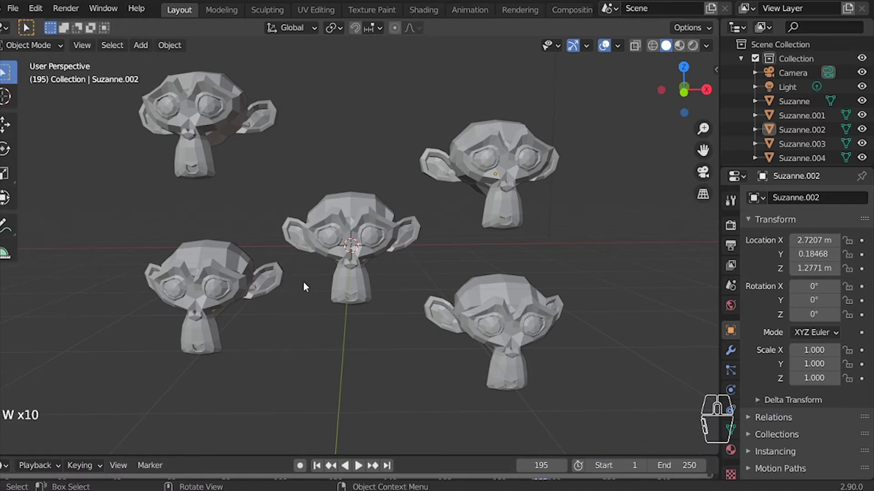
{"action": "key", "text": "w"}
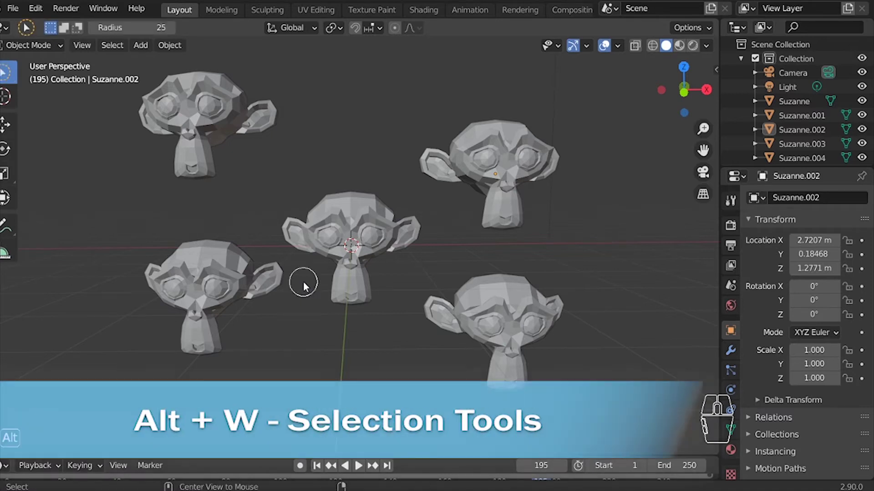
Switch the selection tool to Select Box, and box-select the middle monkey head before clearing the selection
{"action": "key", "text": "alt+w"}
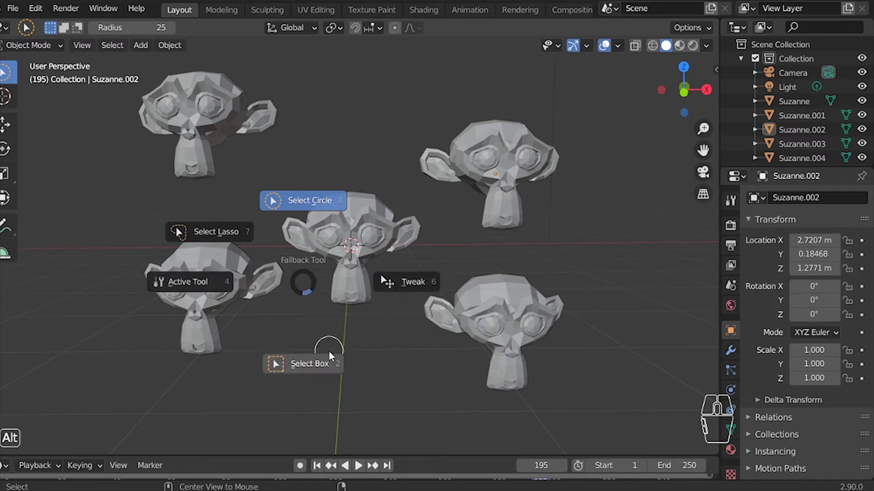
{"action": "left_click", "coordinate": [309, 353]}
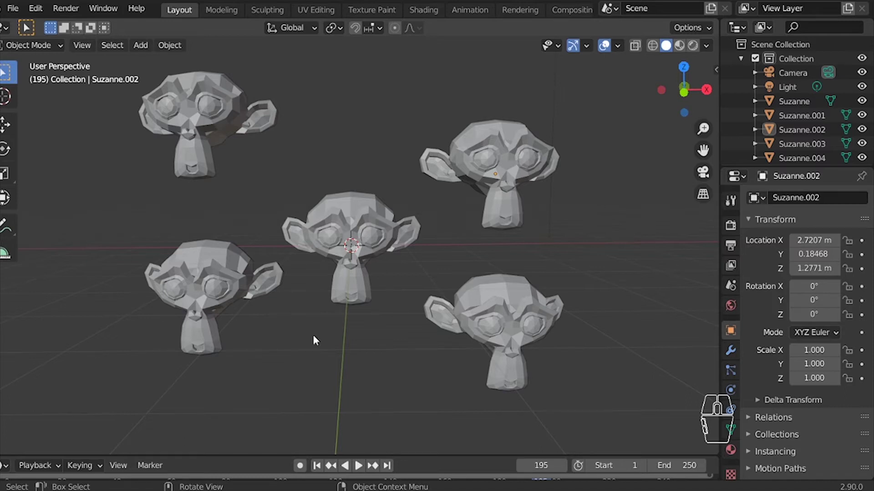
{"action": "left_click_drag", "start_coordinate": [332, 156], "coordinate": [400, 333]}
{"action": "left_click", "coordinate": [407, 362]}
Cycle through the selection tool variants again and return to Select Box
{"action": "key", "text": "w"}
{"action": "key", "text": "w"}
{"action": "key", "text": "w"}
{"action": "key", "text": "w"}
{"action": "key", "text": "w"}
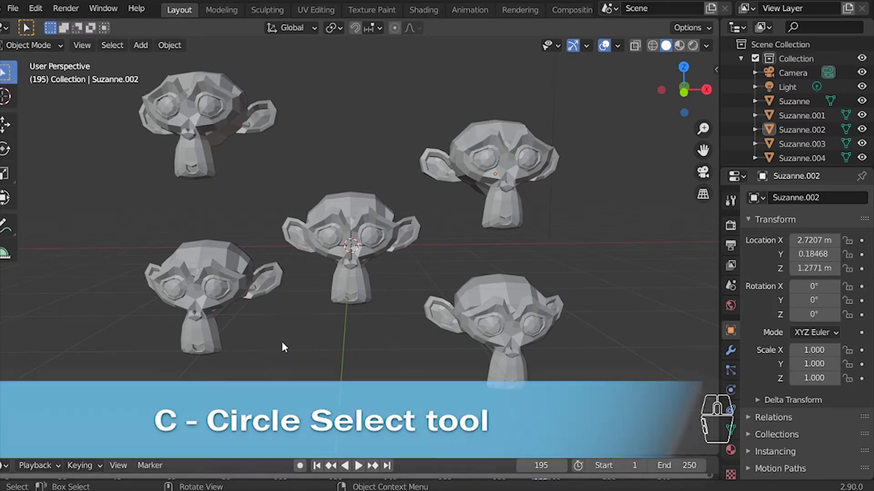
Circle-select the four monkey heads other than Suzanne.003, leave the Circle Select tool, and clear the selection
{"action": "key", "text": "c"}
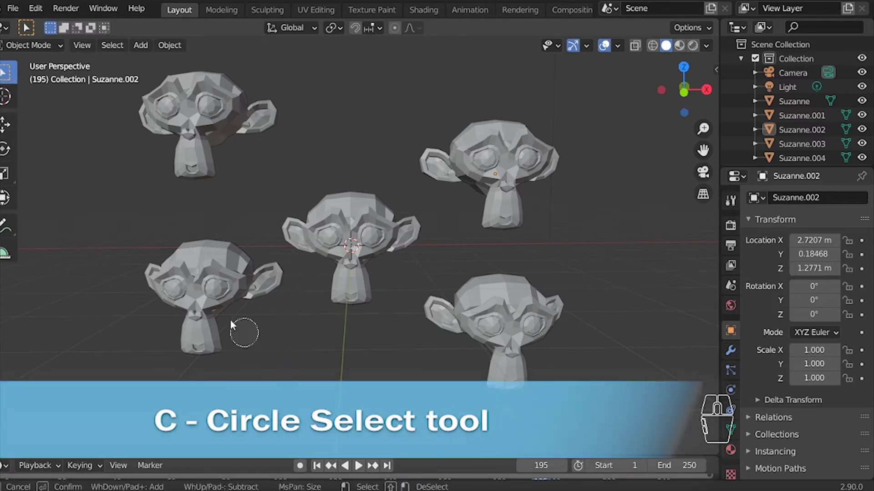
{"action": "left_click", "coordinate": [232, 280]}
{"action": "mouse_move", "coordinate": [200, 166]}
{"action": "left_mouse_down"}
{"action": "mouse_move", "coordinate": [352, 227]}
{"action": "mouse_move", "coordinate": [235, 120]}
{"action": "mouse_move", "coordinate": [409, 135]}
{"action": "mouse_move", "coordinate": [502, 241]}
{"action": "mouse_move", "coordinate": [296, 333]}
{"action": "left_mouse_up"}
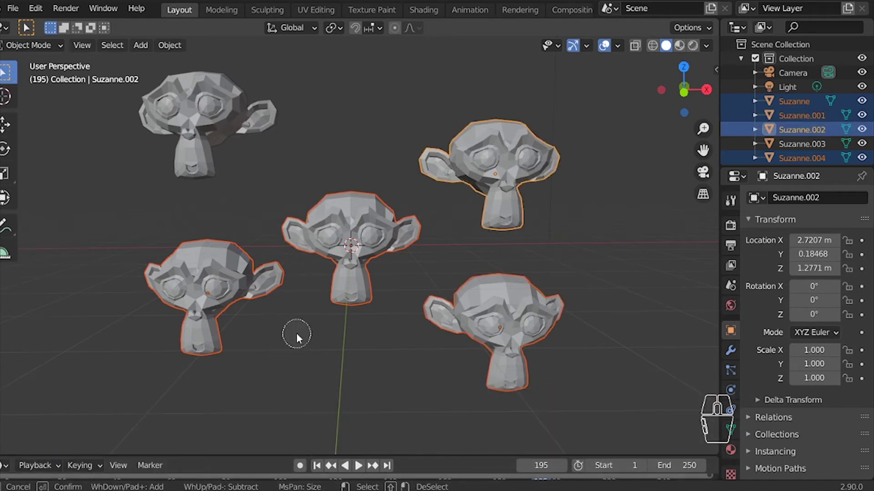
{"action": "right_click", "coordinate": [281, 351]}
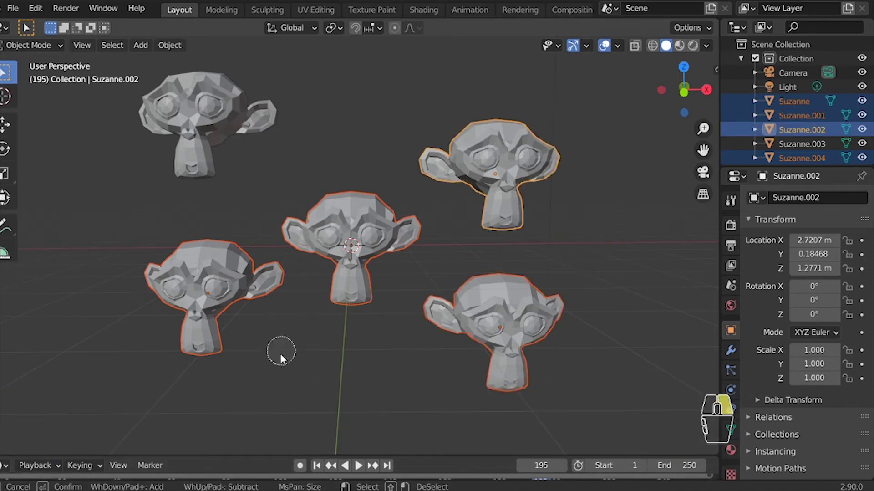
{"action": "left_click", "coordinate": [248, 349]}
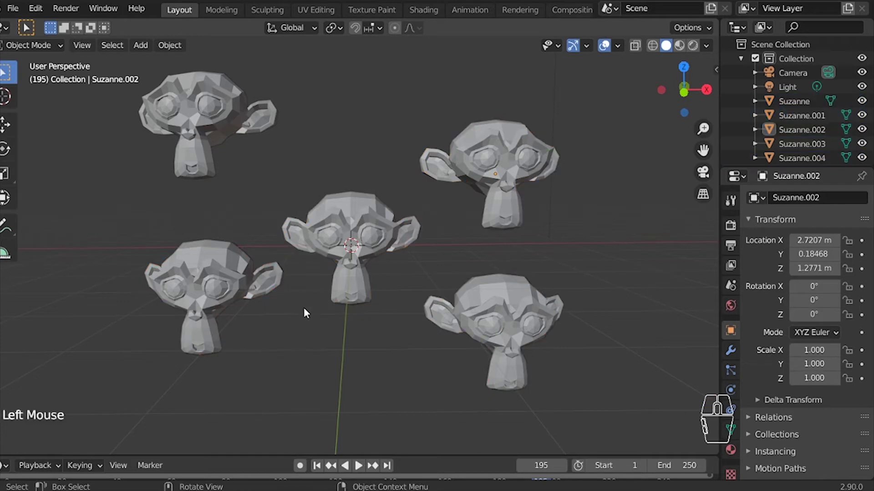
Draw one selection box across the group of monkey heads with Box Select and clear the selection
{"action": "key", "text": "b"}
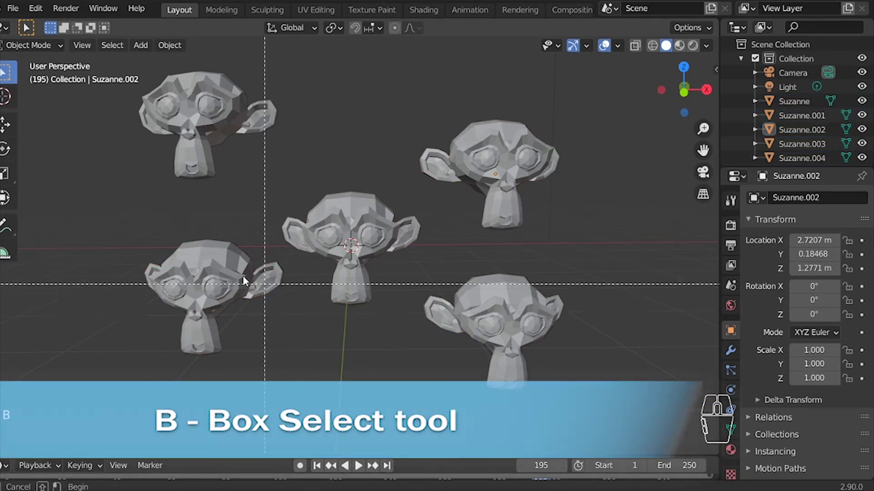
{"action": "left_click_drag", "start_coordinate": [107, 136], "coordinate": [572, 388]}
{"action": "left_click", "coordinate": [385, 378]}
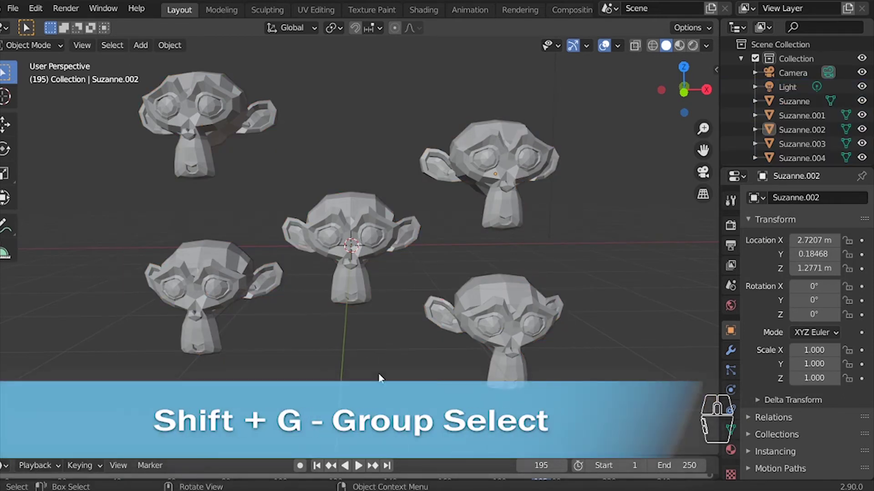
Try Select Grouped by Color, clear the selection, and try Select Linked by Object Data
{"action": "key", "text": "shift+g"}
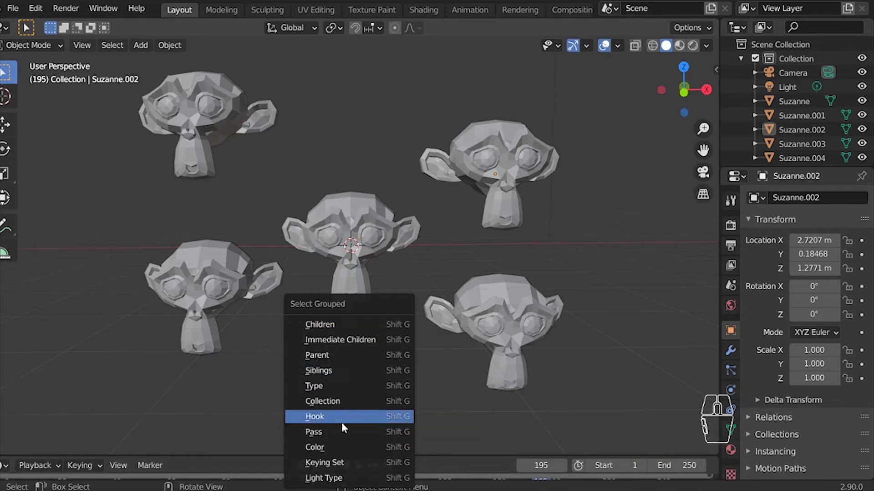
{"action": "left_click", "coordinate": [346, 448]}
{"action": "left_click", "coordinate": [320, 365]}
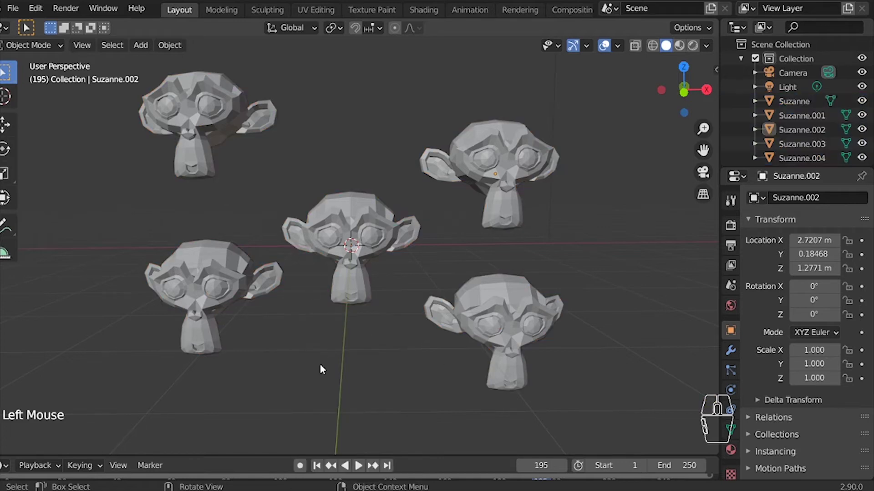
{"action": "key", "text": "shift+l"}
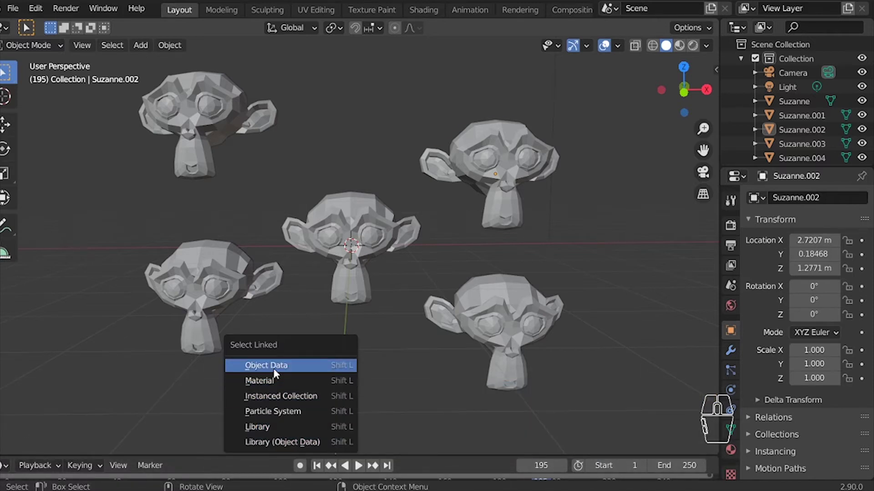
{"action": "left_click", "coordinate": [272, 366]}
Add a cylinder mesh and move it beside the monkey heads to about X 5.85 m, Y 0.06 m, Z -0.04 m
{"action": "middle_click_drag", "start_coordinate": [412, 285], "coordinate": [334, 304], "text": "ctrl"}
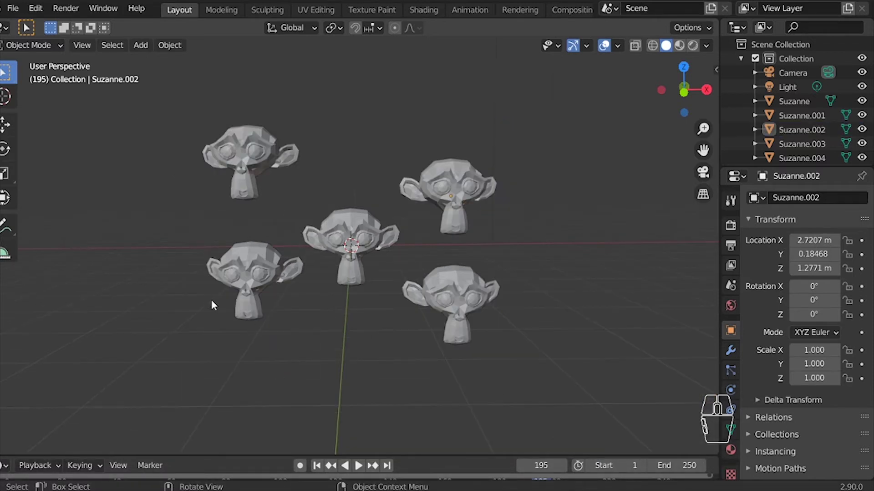
{"action": "key", "text": "shift+a"}
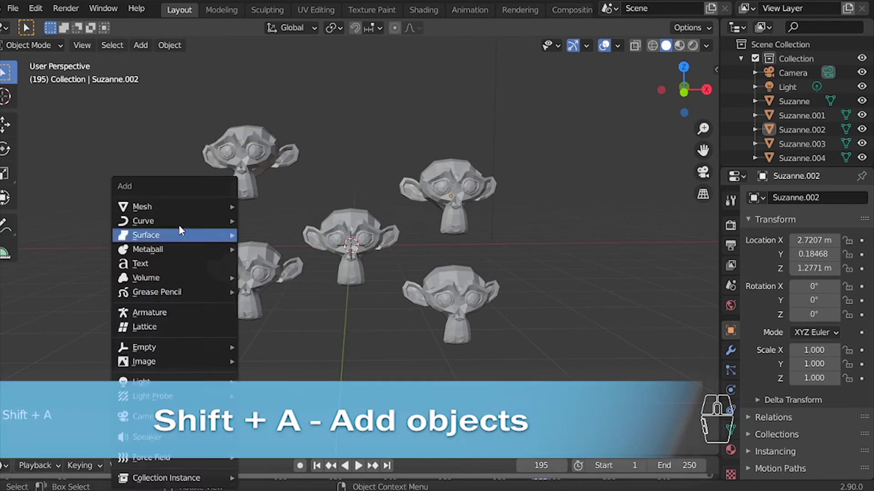
{"action": "mouse_move", "coordinate": [149, 209]}
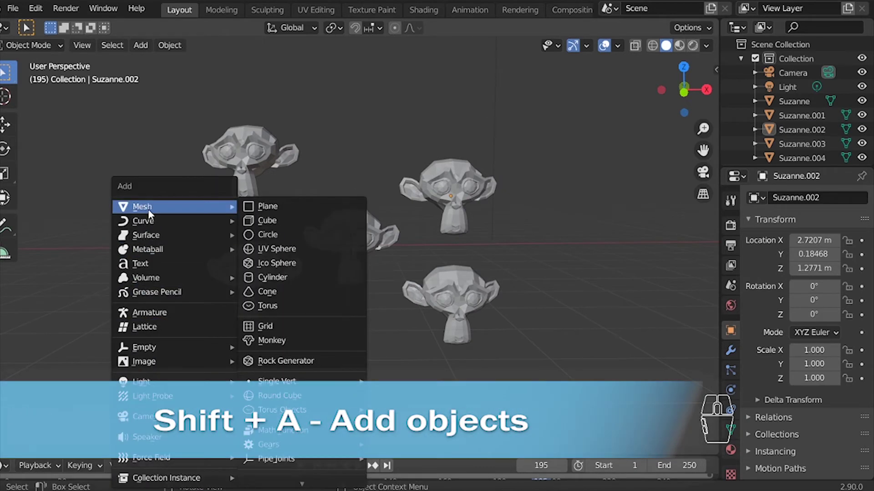
{"action": "left_click", "coordinate": [263, 275]}
{"action": "key", "text": "g"}
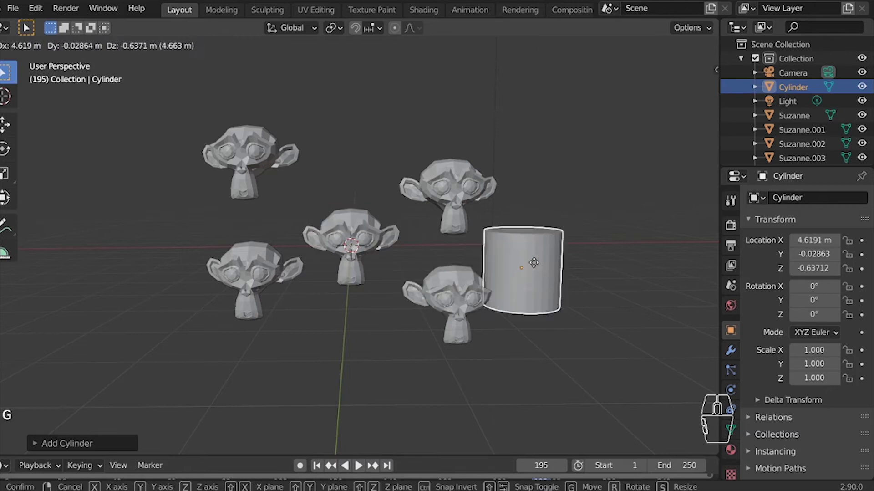
{"action": "left_click", "coordinate": [583, 322]}
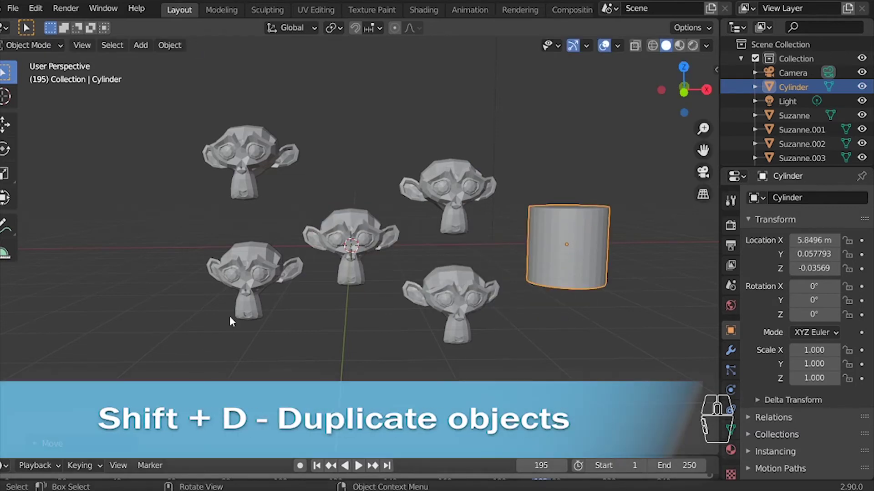
Duplicate the cylinder three times, placing copies below the original, below the middle head and at about X -6.13 m, and clear the selection
{"action": "key", "text": "shift+d"}
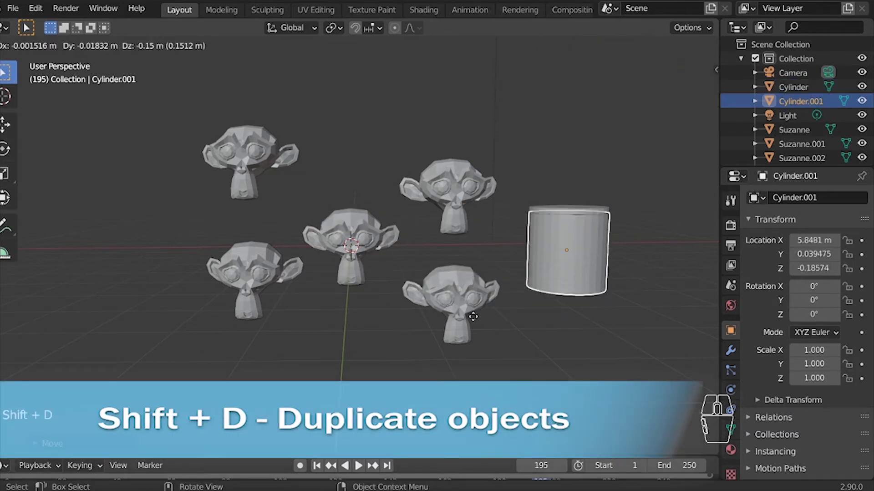
{"action": "left_click", "coordinate": [464, 361]}
{"action": "key", "text": "shift+d"}
{"action": "left_click", "coordinate": [242, 365]}
{"action": "key", "text": "shift+d"}
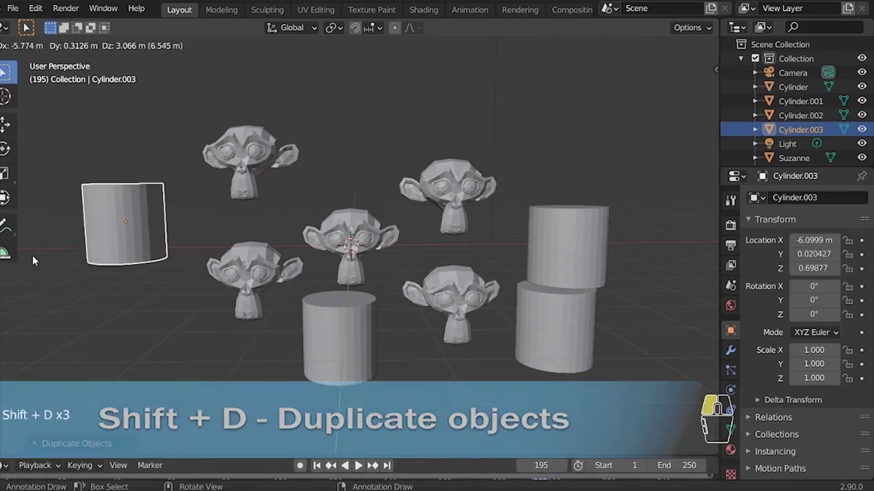
{"action": "left_click", "coordinate": [36, 260]}
{"action": "left_click", "coordinate": [220, 336]}
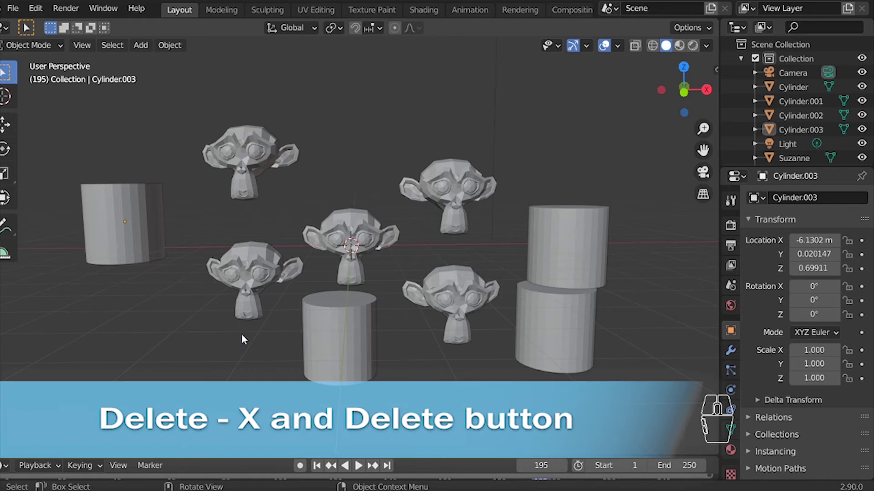
Delete all four cylinders and the two lower monkey heads, Suzanne.001 and Suzanne.004
{"action": "left_click", "coordinate": [337, 343]}
{"action": "key", "text": "x"}
{"action": "left_click", "coordinate": [354, 339]}
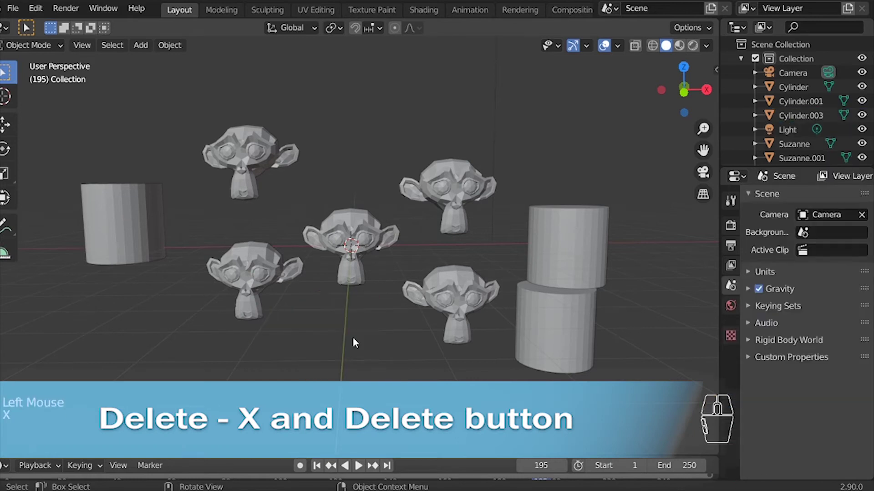
{"action": "left_click", "coordinate": [143, 252]}
{"action": "key", "text": "x"}
{"action": "left_click", "coordinate": [141, 253]}
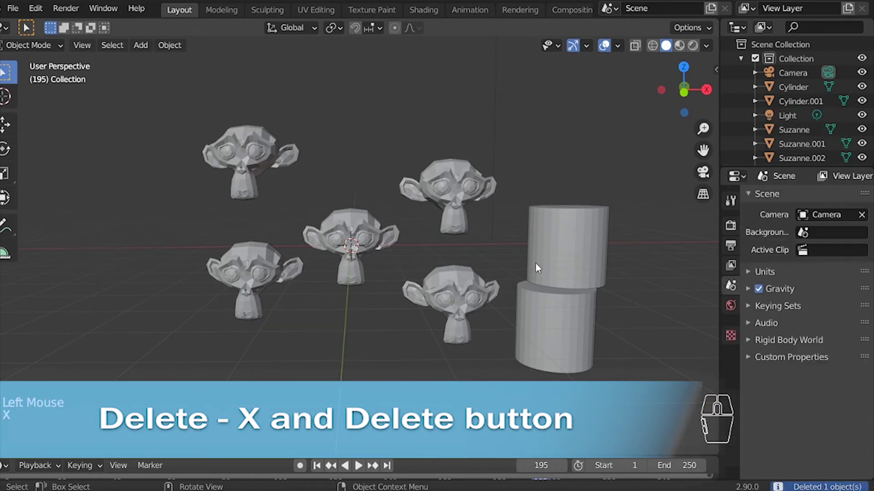
{"action": "left_click", "coordinate": [546, 254]}
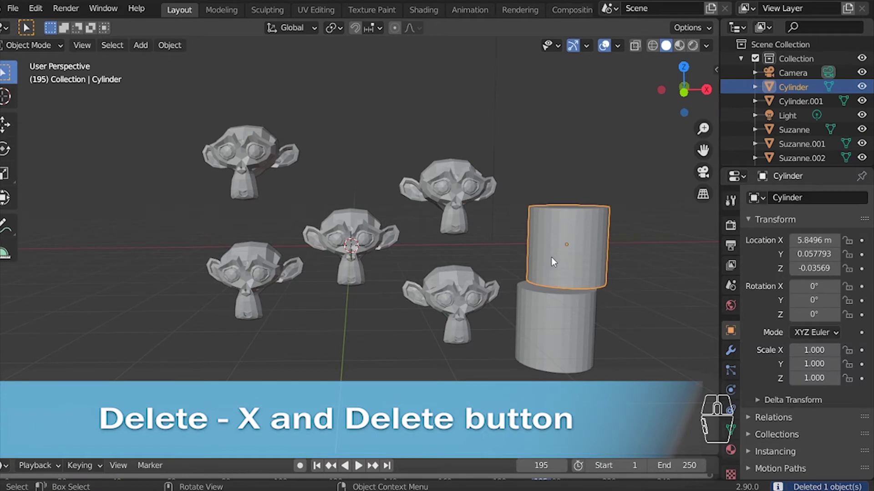
{"action": "key", "text": "Delete"}
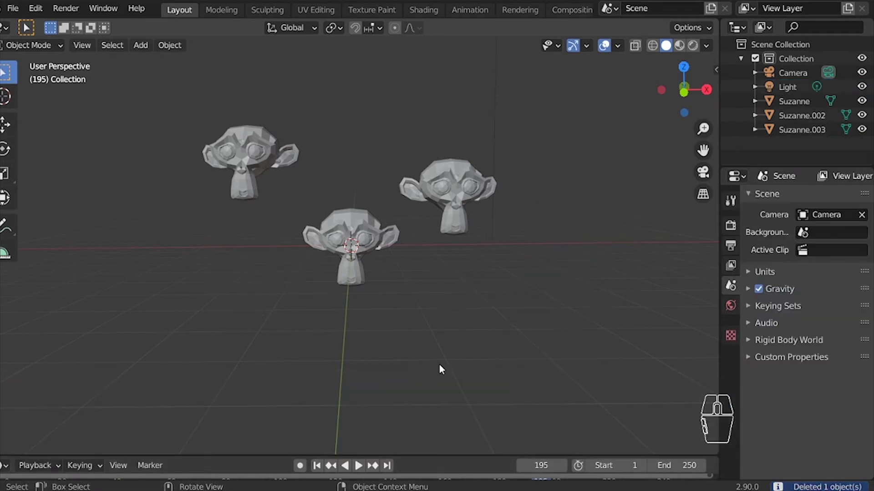
Hide Suzanne.003 and Suzanne.002 one after the other, unhide both, and clear the selection
{"action": "middle_click_drag", "start_coordinate": [409, 358], "coordinate": [398, 319], "text": "ctrl"}
{"action": "scroll", "coordinate": [398, 319], "scroll_direction": "up", "scroll_amount": 1, "text": "shift"}
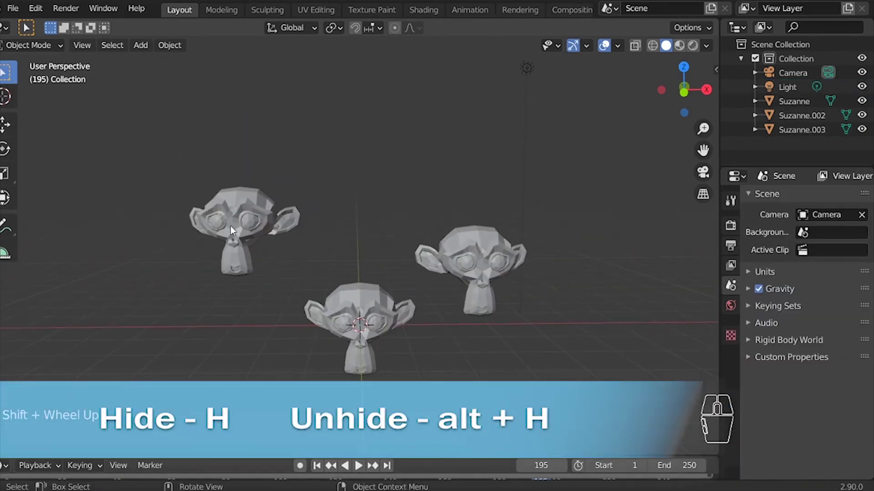
{"action": "left_click", "coordinate": [232, 225]}
{"action": "key", "text": "h"}
{"action": "left_click", "coordinate": [492, 292]}
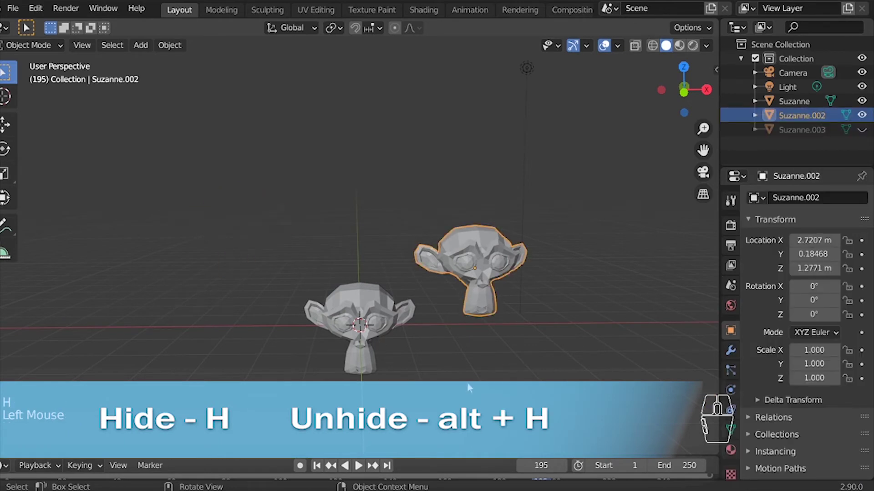
{"action": "key", "text": "h"}
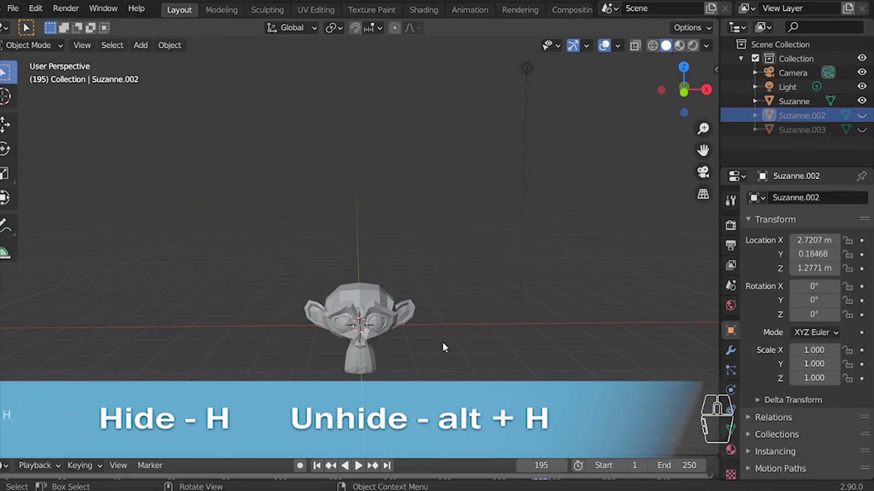
{"action": "key", "text": "alt+h"}
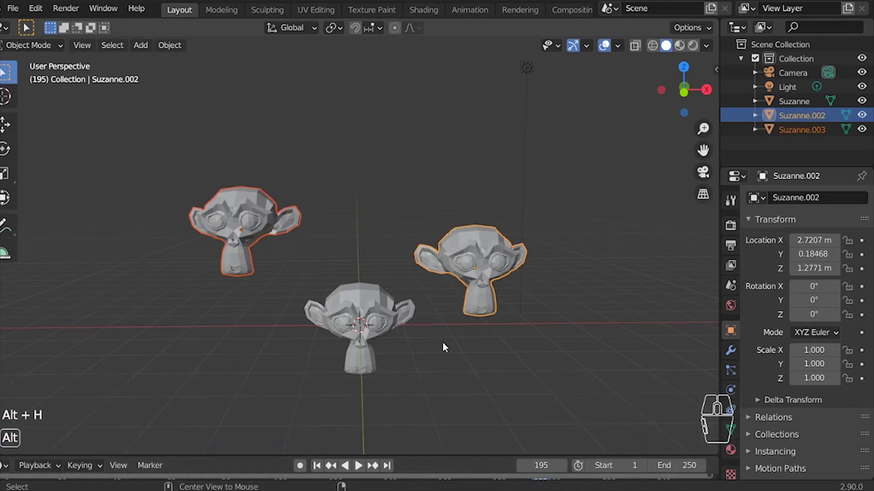
{"action": "left_click", "coordinate": [453, 367]}
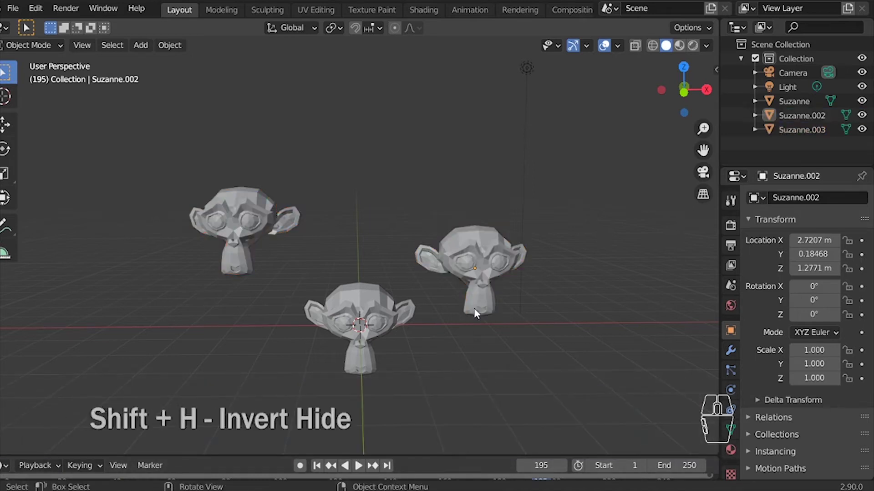
Select Suzanne.003 and hide all unselected objects
{"action": "left_click", "coordinate": [234, 224]}
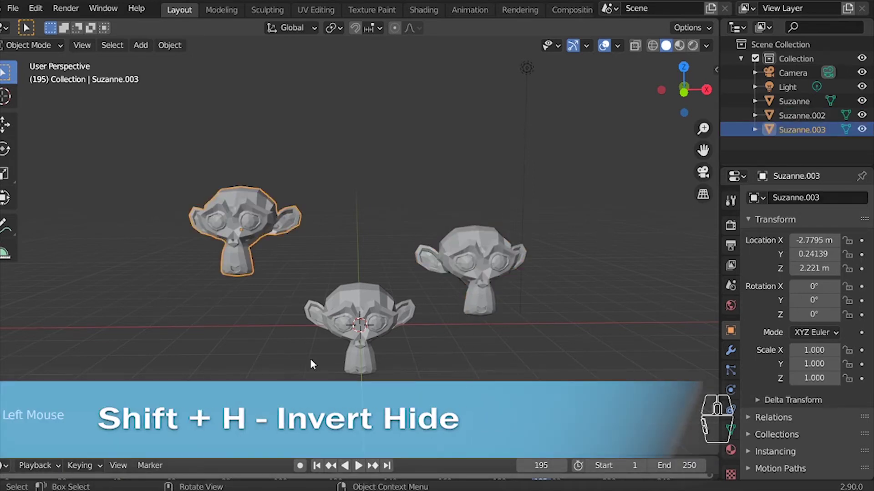
{"action": "key", "text": "shift+h"}
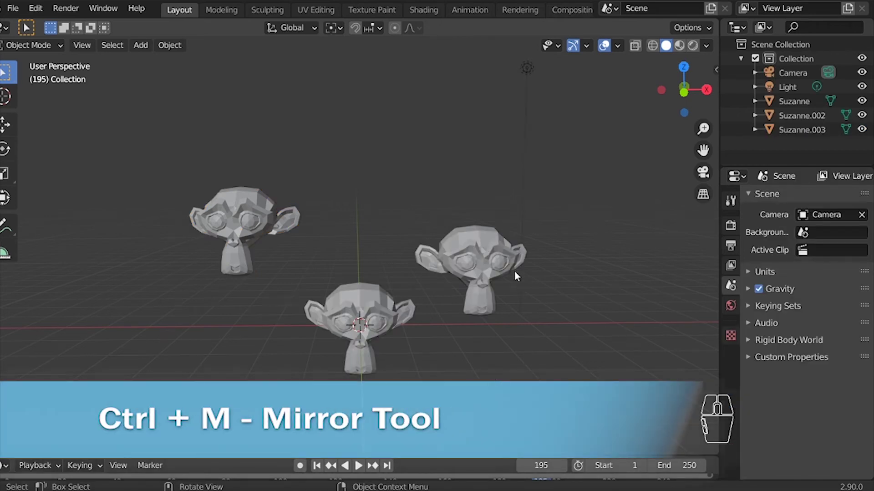
Duplicate Suzanne.002 and leave the copy exactly in the original's position
{"action": "left_click", "coordinate": [474, 255]}
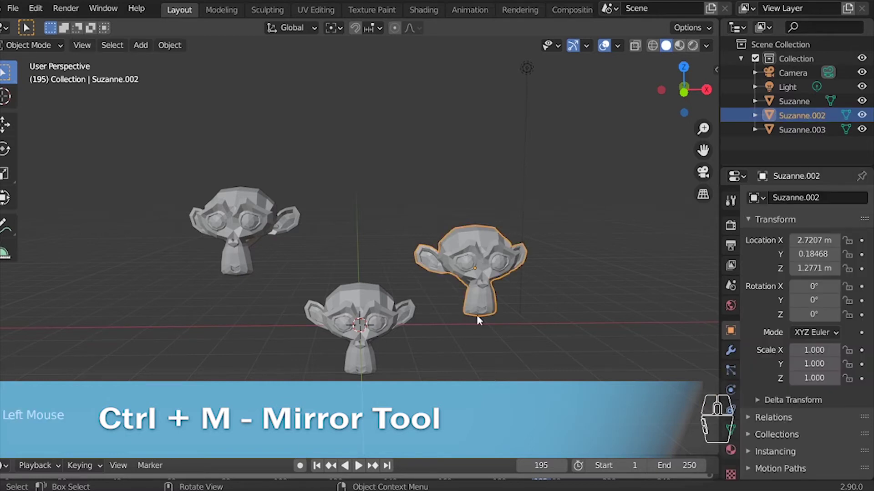
{"action": "key", "text": "shift+d"}
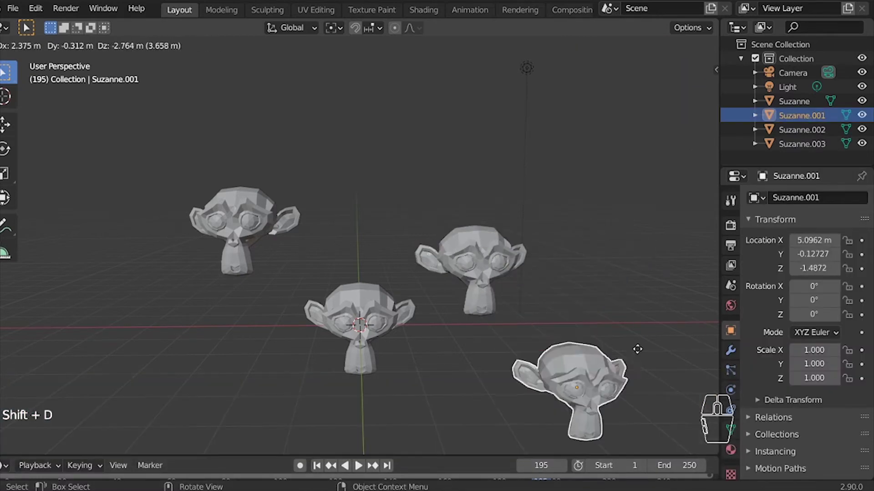
{"action": "right_click", "coordinate": [593, 348]}
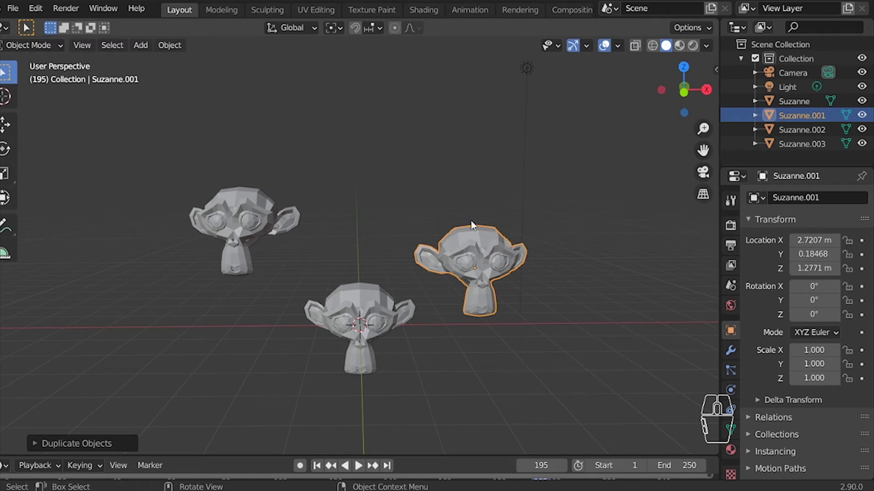
Set the pivot point to 3D Cursor and zero Suzanne.001's location values while keeping its mesh in place
{"action": "left_click", "coordinate": [296, 29]}
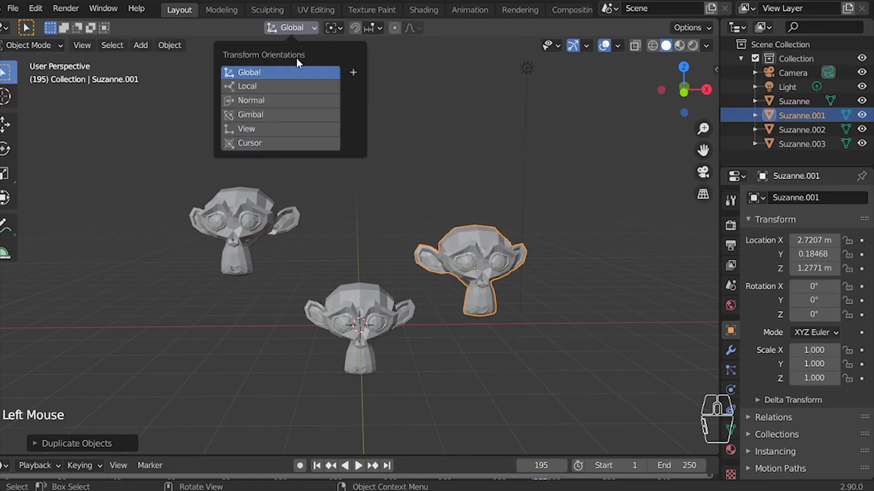
{"action": "left_click", "coordinate": [334, 28]}
{"action": "left_click", "coordinate": [358, 53]}
{"action": "left_click", "coordinate": [484, 361]}
{"action": "left_click", "coordinate": [488, 268]}
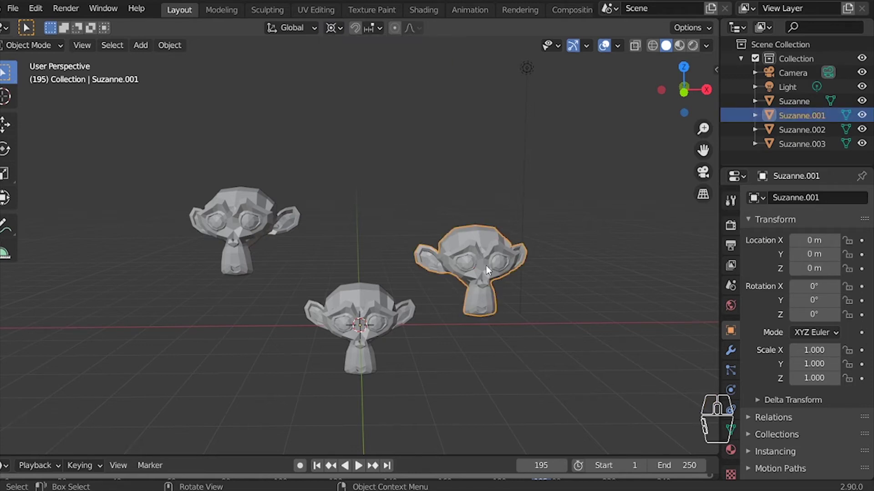
Mirror Suzanne.001 in Global orientation, trying the X and Y constraint axes in turn and leaving only Z applied
{"action": "key", "text": "ctrl+m"}
{"action": "left_click", "coordinate": [486, 265]}
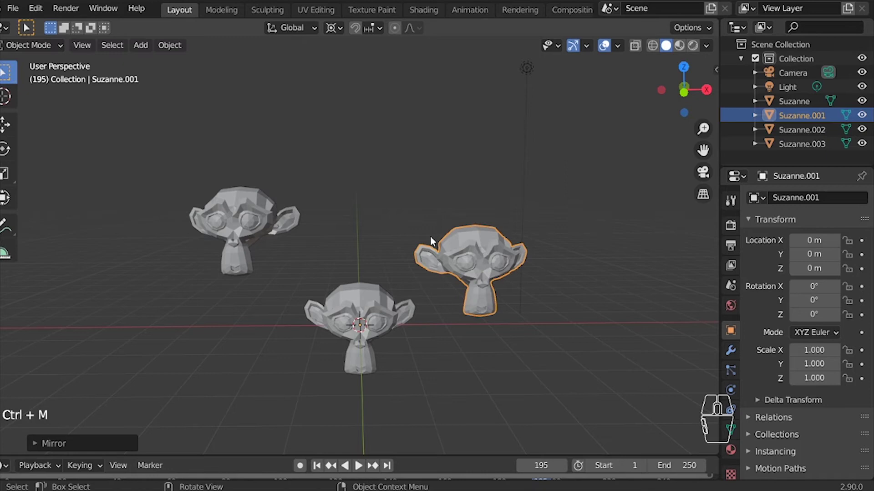
{"action": "left_click", "coordinate": [50, 444]}
{"action": "left_click", "coordinate": [111, 394]}
{"action": "left_click", "coordinate": [112, 395]}
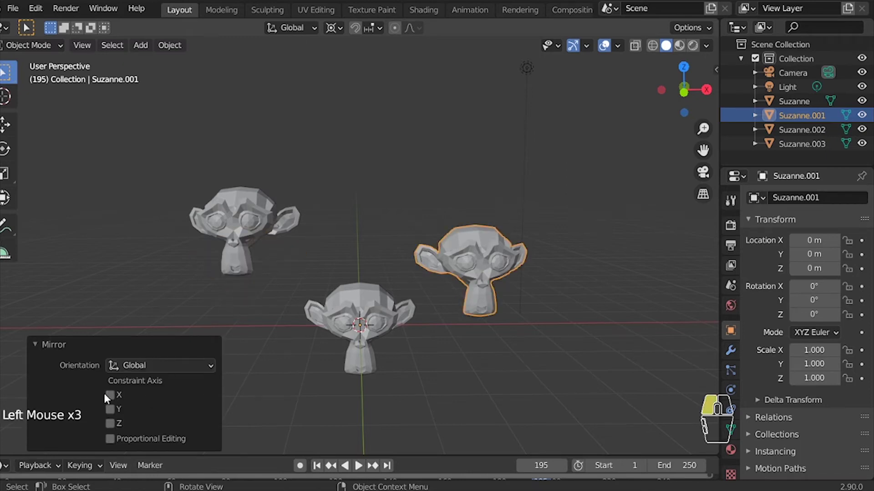
{"action": "left_click", "coordinate": [112, 394]}
{"action": "left_click", "coordinate": [112, 394]}
{"action": "left_click", "coordinate": [111, 394]}
{"action": "left_click", "coordinate": [112, 395]}
{"action": "left_click", "coordinate": [115, 406]}
{"action": "left_click", "coordinate": [114, 406]}
{"action": "left_click", "coordinate": [115, 406]}
{"action": "left_click", "coordinate": [115, 421]}
{"action": "left_click", "coordinate": [115, 421]}
{"action": "left_click", "coordinate": [115, 421]}
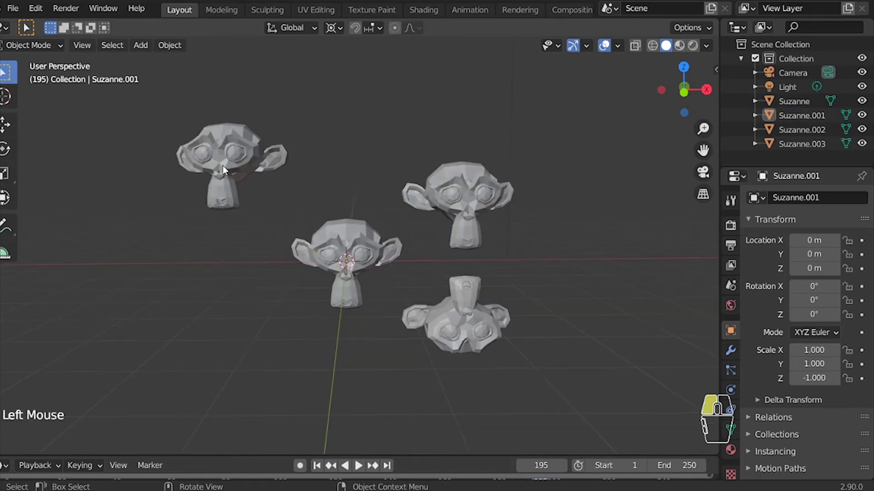
Join Suzanne.003 into Suzanne, try moving the joined object, and clear the selection
{"action": "left_click", "coordinate": [223, 165]}
{"action": "left_click", "coordinate": [339, 235], "text": "shift"}
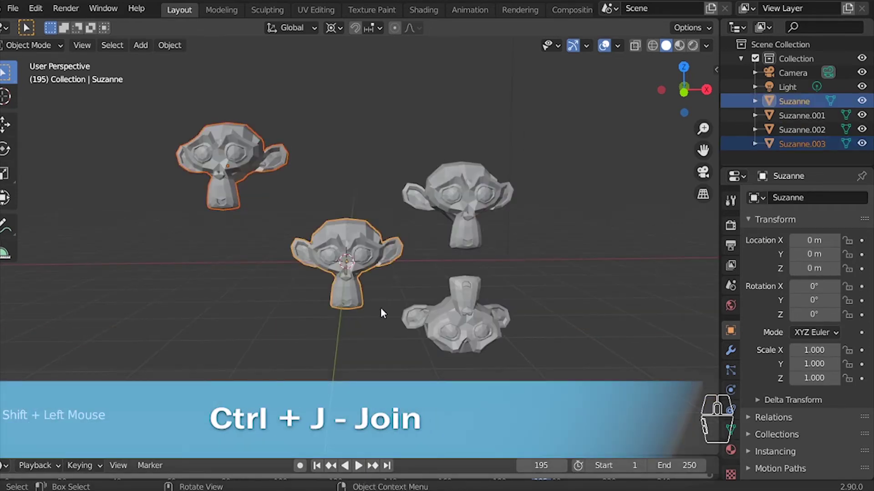
{"action": "key", "text": "ctrl+j"}
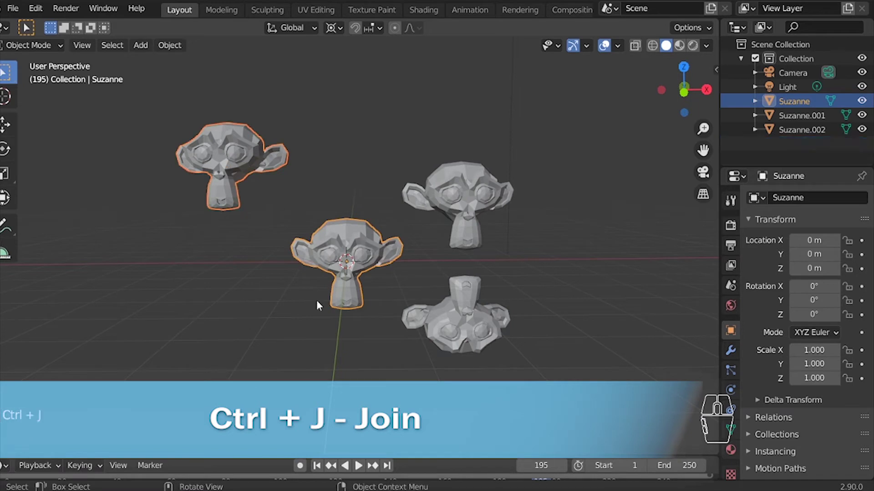
{"action": "key", "text": "g"}
{"action": "right_click", "coordinate": [275, 305]}
{"action": "left_click", "coordinate": [334, 363]}
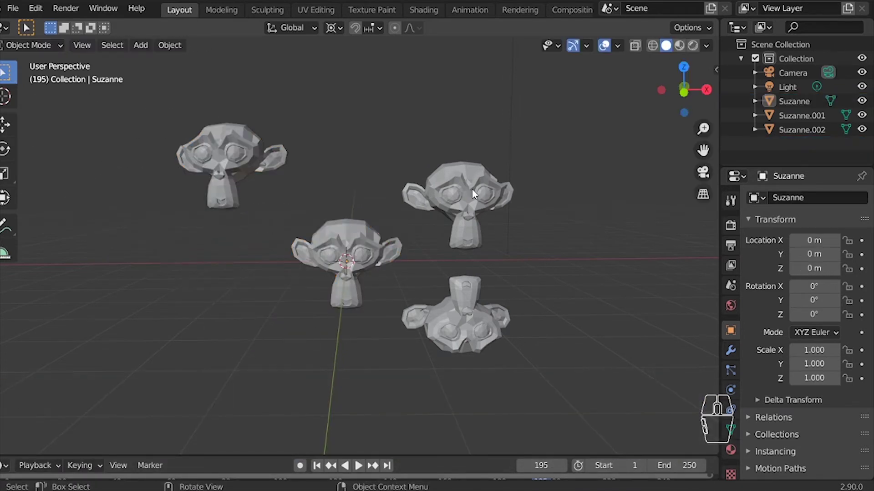
Parent Suzanne.002 to Suzanne.001 using Object (Keep Transform)
{"action": "left_click", "coordinate": [472, 201]}
{"action": "left_click", "coordinate": [465, 319], "text": "shift"}
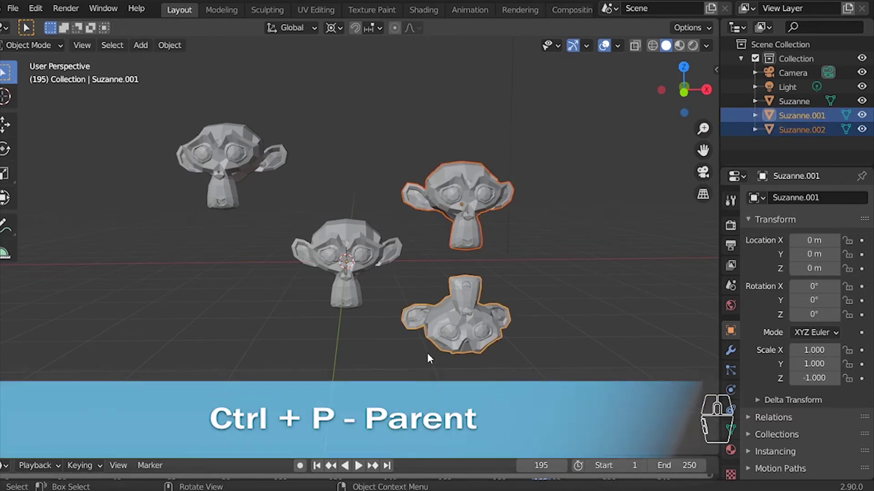
{"action": "key", "text": "ctrl+p"}
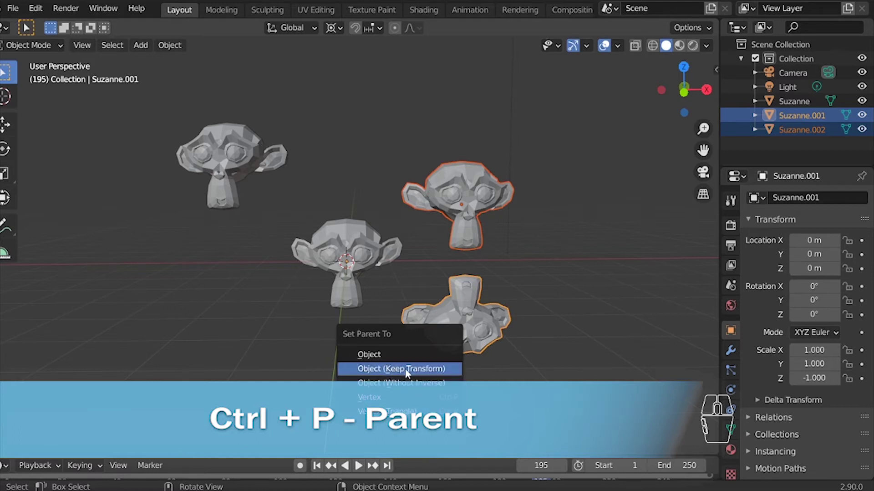
{"action": "left_click", "coordinate": [437, 370]}
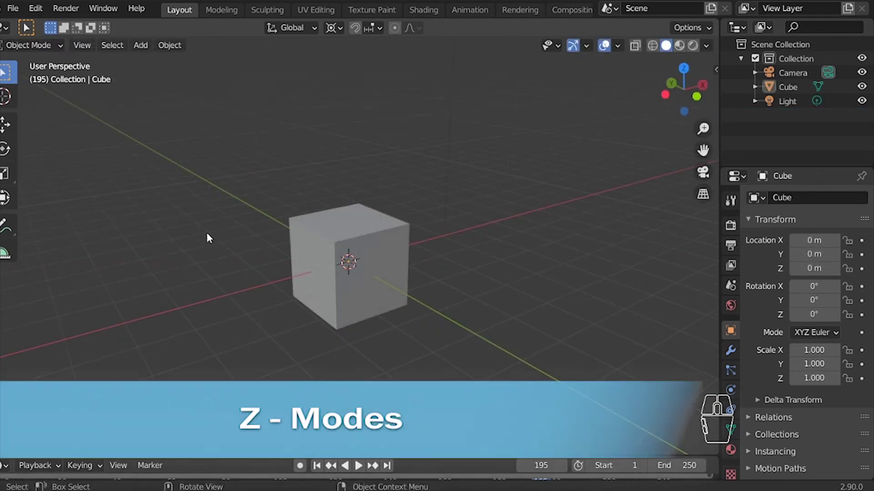
Switch the viewport shading through Material Preview and Wireframe to Rendered, viewing the cube in each mode
{"action": "key", "text": "z"}
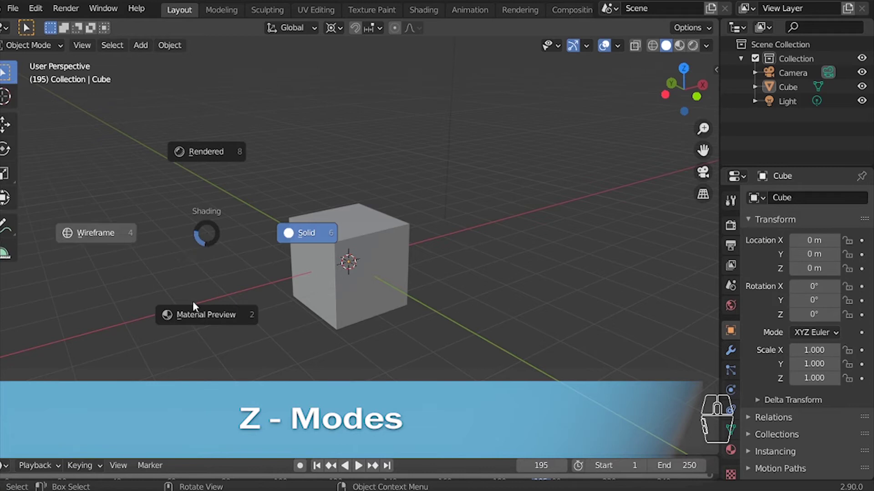
{"action": "left_click", "coordinate": [205, 325]}
{"action": "mouse_move", "coordinate": [205, 326]}
{"action": "middle_mouse_down"}
{"action": "mouse_move", "coordinate": [368, 302]}
{"action": "mouse_move", "coordinate": [247, 255]}
{"action": "middle_mouse_up"}
{"action": "key", "text": "z"}
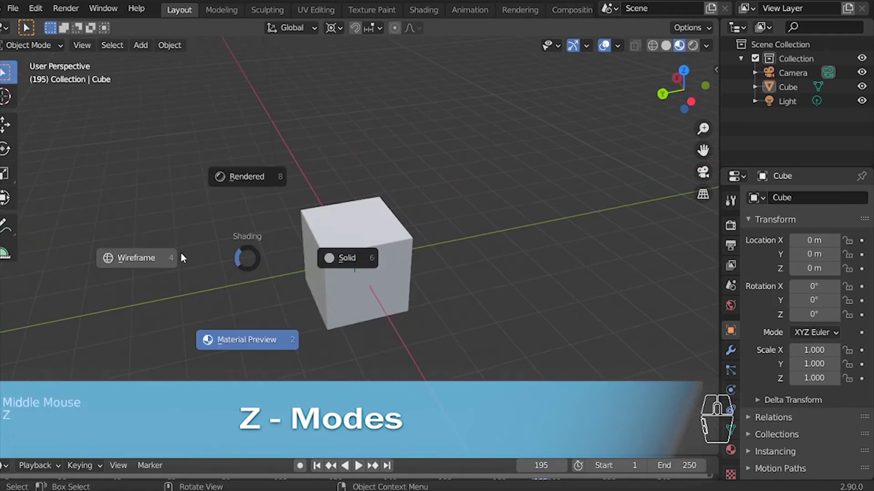
{"action": "left_click", "coordinate": [234, 246]}
{"action": "key", "text": "z"}
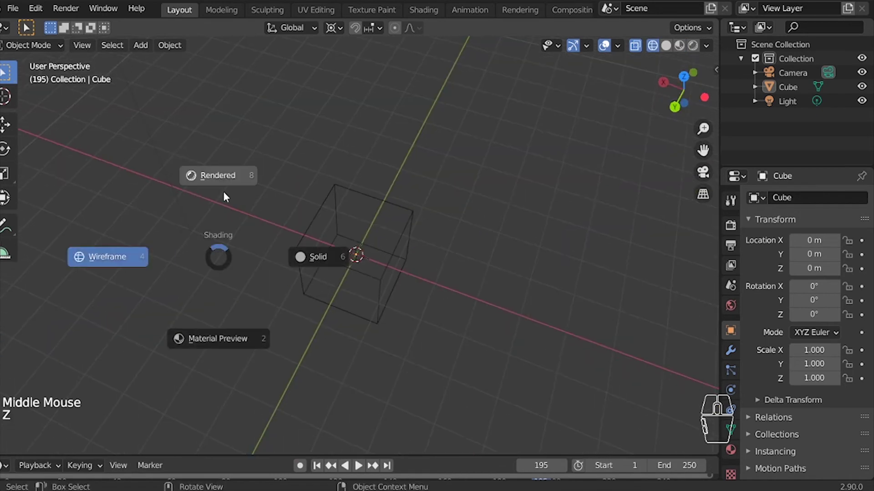
{"action": "left_click", "coordinate": [223, 189]}
{"action": "mouse_move", "coordinate": [224, 191]}
{"action": "middle_mouse_down"}
{"action": "mouse_move", "coordinate": [270, 222]}
{"action": "mouse_move", "coordinate": [430, 203]}
{"action": "mouse_move", "coordinate": [479, 208]}
{"action": "middle_mouse_up"}
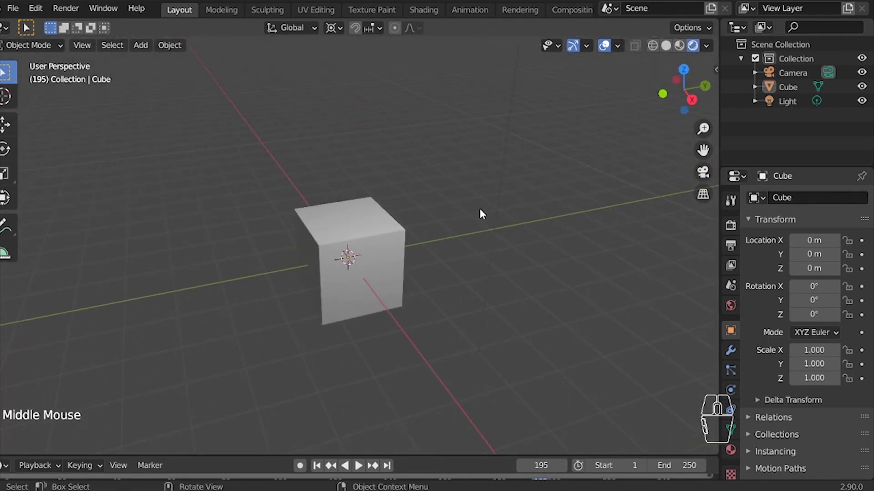
{"action": "key", "text": "shift+s"}
{"action": "key", "text": "shift+s"}
{"action": "key", "text": "shift+s"}
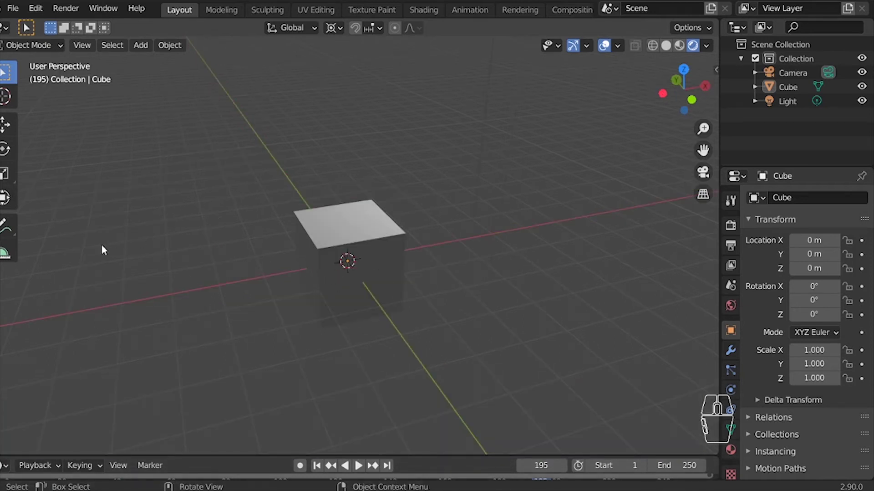
Place the 3D cursor at several points around the cube and snap it back to the world origin
{"action": "key", "text": "shift"}
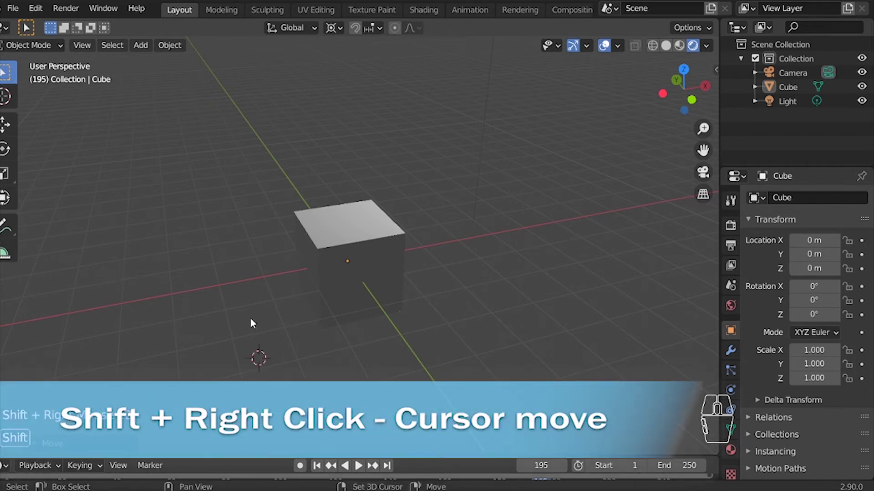
{"action": "right_click", "coordinate": [373, 79], "text": "shift"}
{"action": "right_click", "coordinate": [490, 127], "text": "shift"}
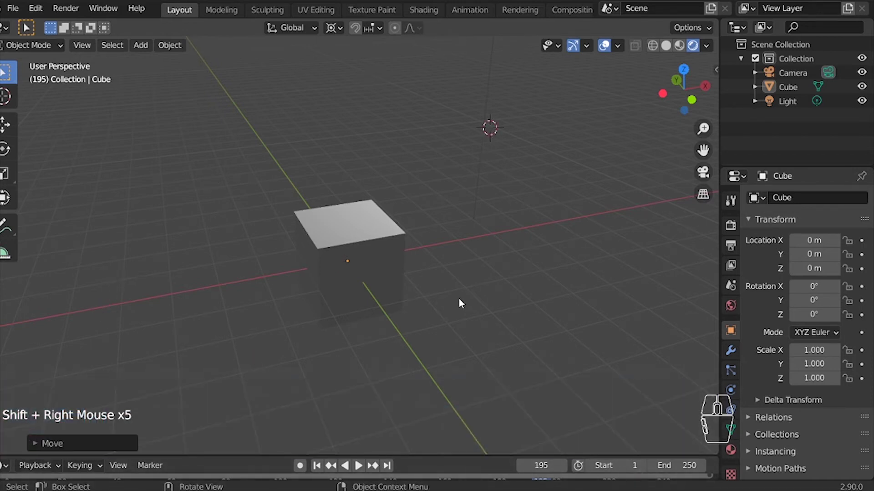
{"action": "key", "text": "shift+s"}
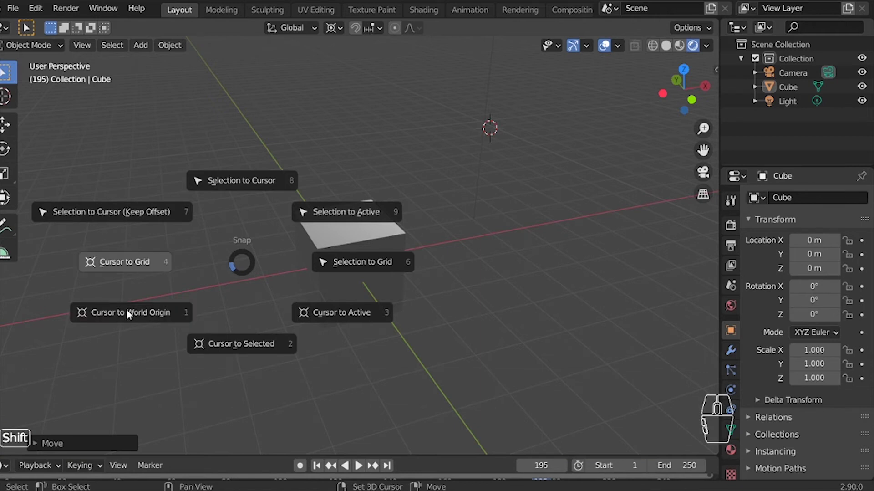
{"action": "left_click", "coordinate": [129, 318]}
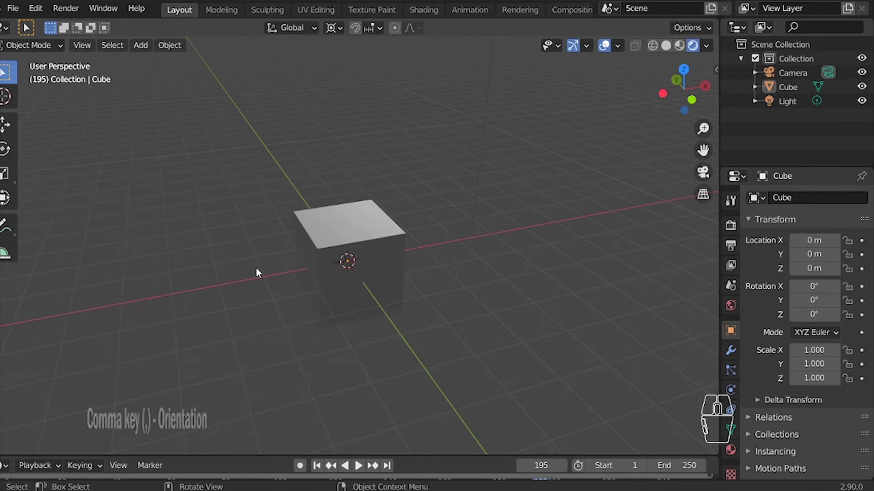
Set the transform orientation to Global and open the pivot point options
{"action": "key", "text": "comma"}
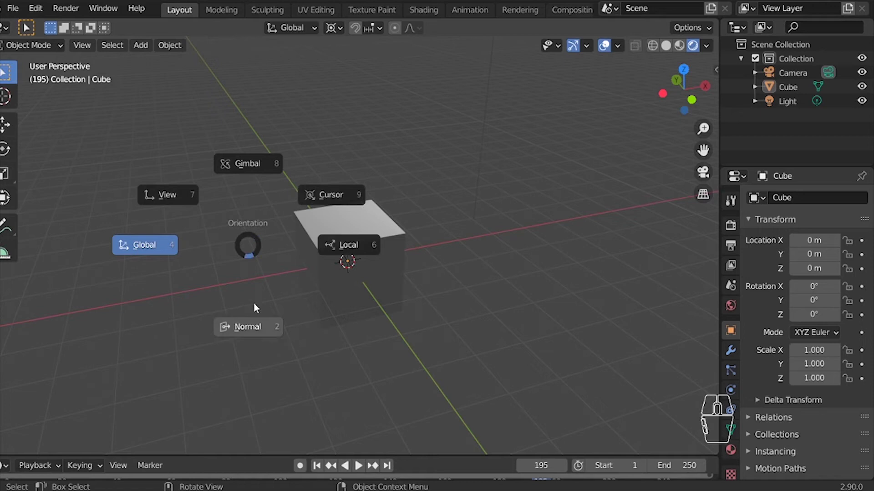
{"action": "left_click", "coordinate": [143, 243]}
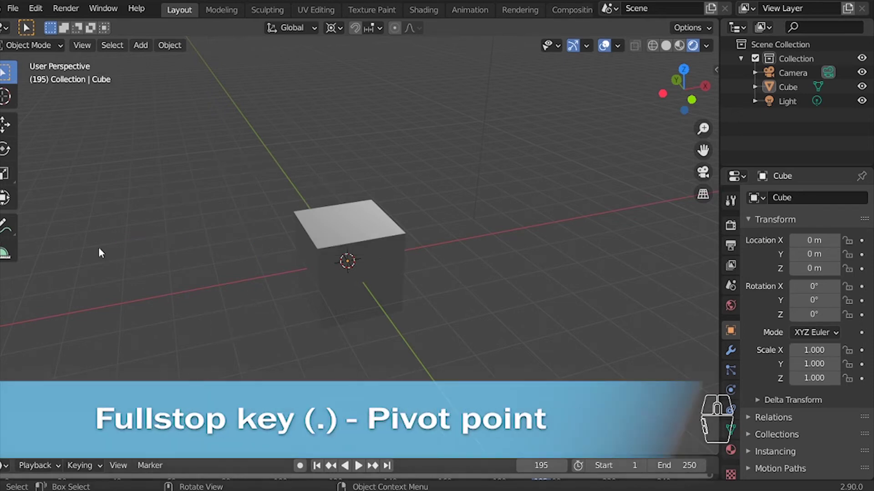
{"action": "key", "text": "period"}
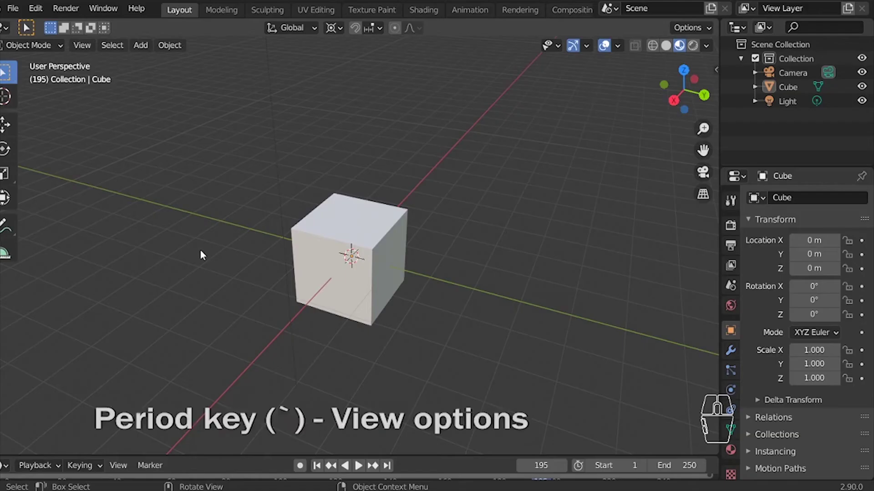
View the cube from the Front, Back, Top and Right orthographic views in turn
{"action": "key", "text": "grave"}
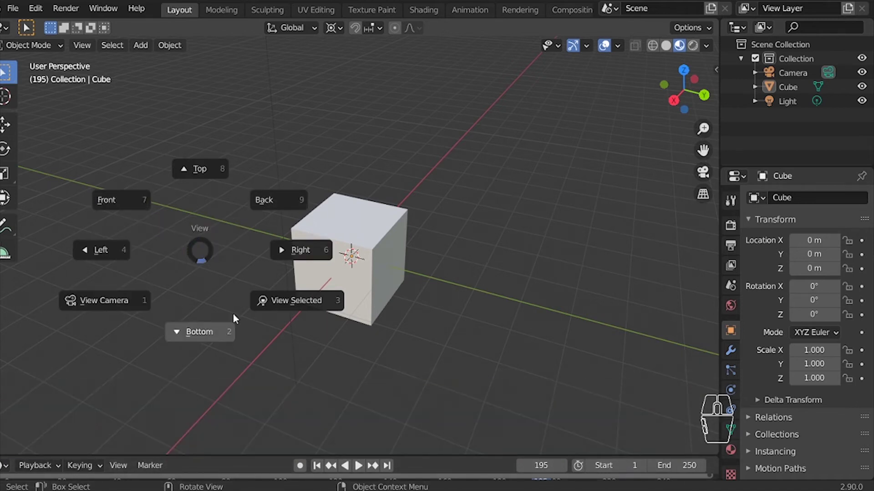
{"action": "left_click", "coordinate": [126, 213]}
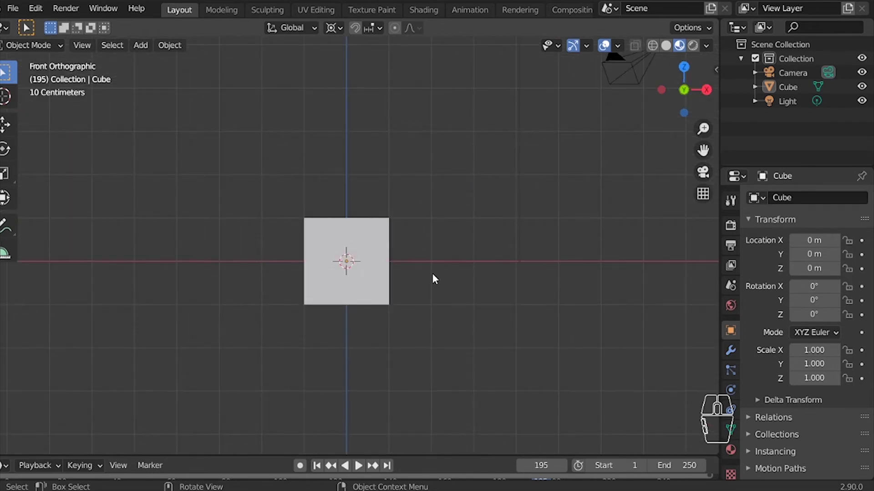
{"action": "key", "text": "grave"}
{"action": "left_click", "coordinate": [382, 178]}
{"action": "key", "text": "grave"}
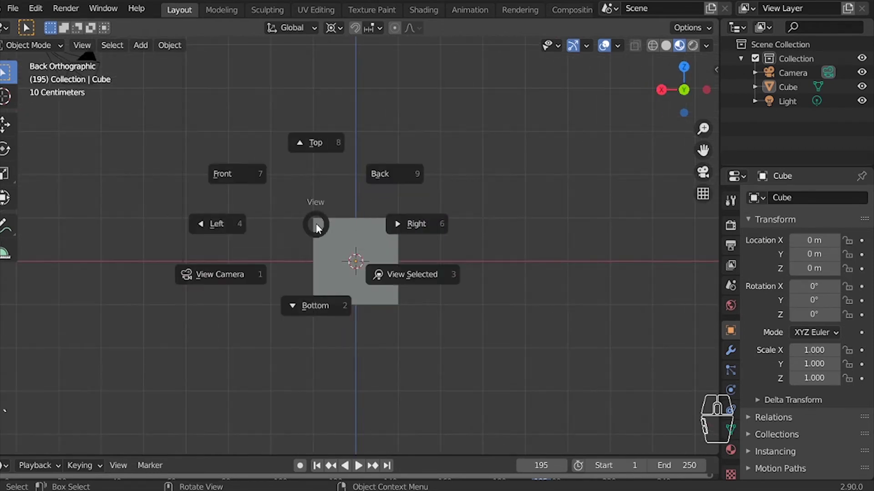
{"action": "left_click", "coordinate": [318, 170]}
{"action": "key", "text": "grave"}
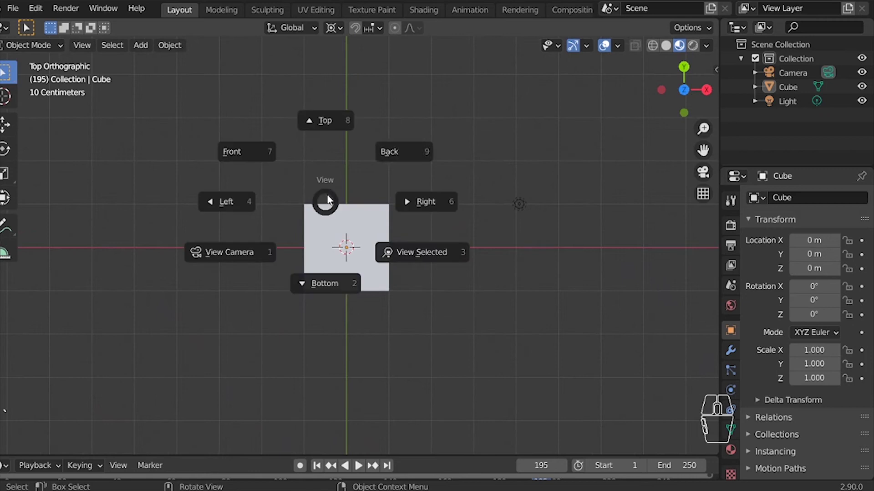
{"action": "left_click", "coordinate": [399, 191]}
View the cube from the Left orthographic view and through the camera, and apply View Selected
{"action": "key", "text": "grave"}
{"action": "left_click", "coordinate": [363, 191]}
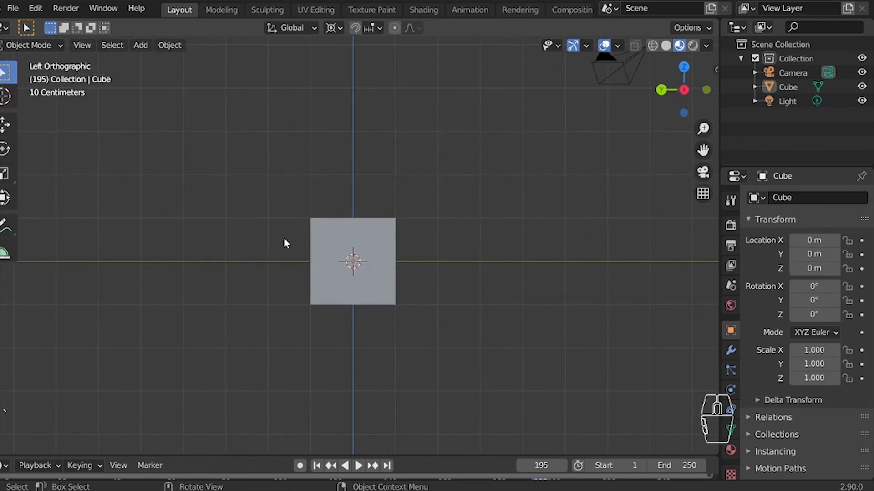
{"action": "key", "text": "grave"}
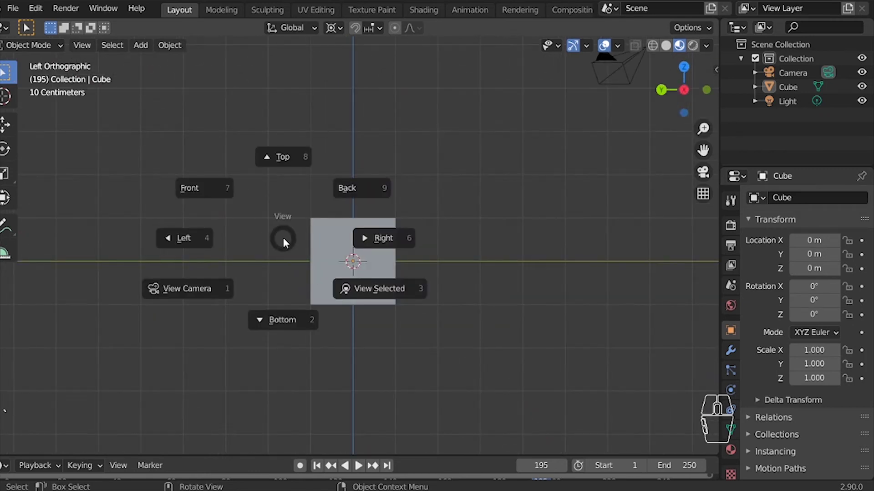
{"action": "left_click", "coordinate": [192, 287]}
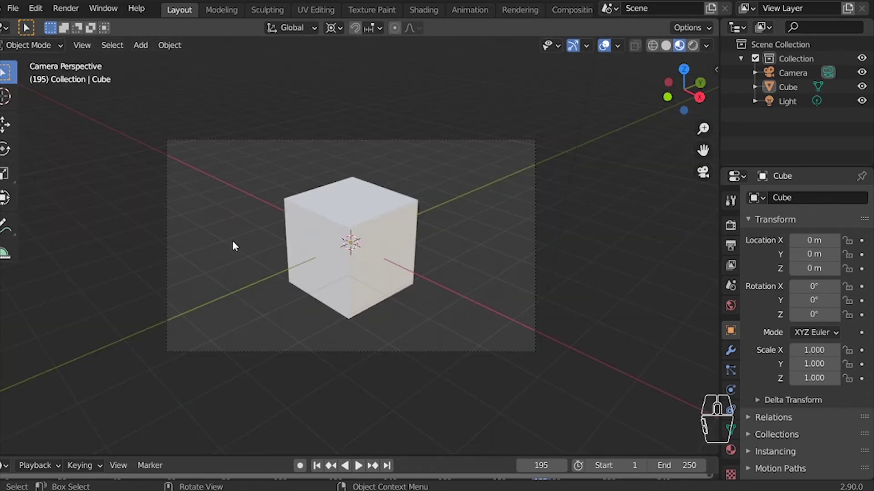
{"action": "key", "text": "grave"}
{"action": "left_click", "coordinate": [336, 288]}
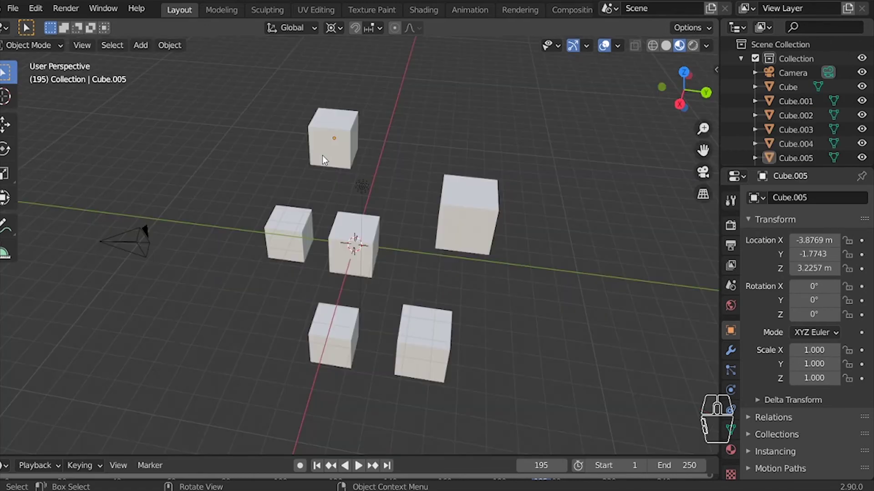
Select Cube.005 and frame it with View Selected, and do the same for Cube.003
{"action": "left_click", "coordinate": [323, 155]}
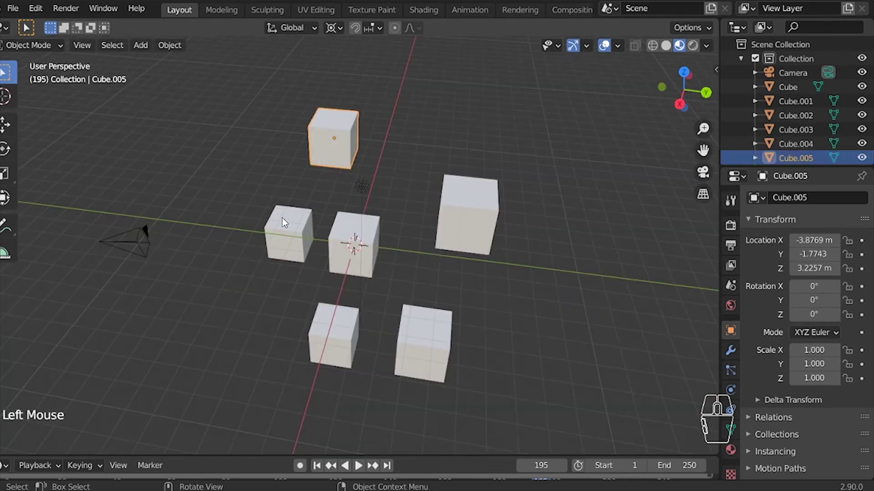
{"action": "key", "text": "grave"}
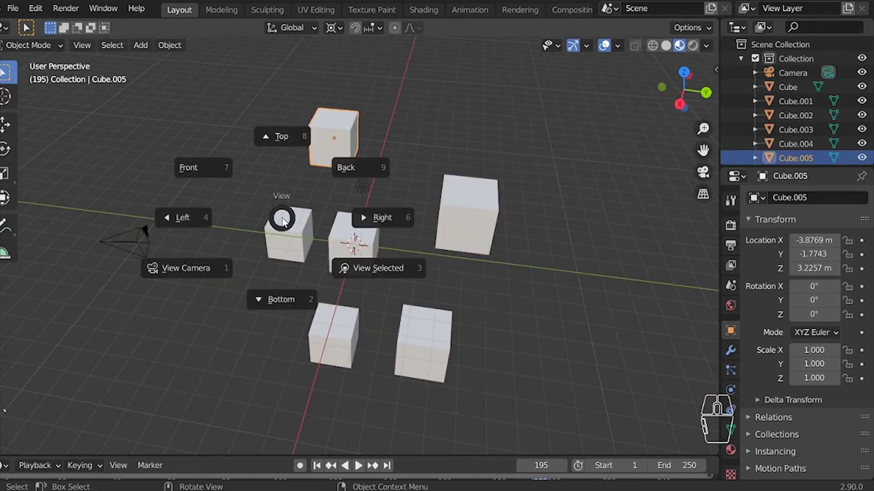
{"action": "key", "text": "3"}
{"action": "middle_click_drag", "start_coordinate": [332, 166], "coordinate": [569, 221], "text": "ctrl"}
{"action": "left_click", "coordinate": [592, 207]}
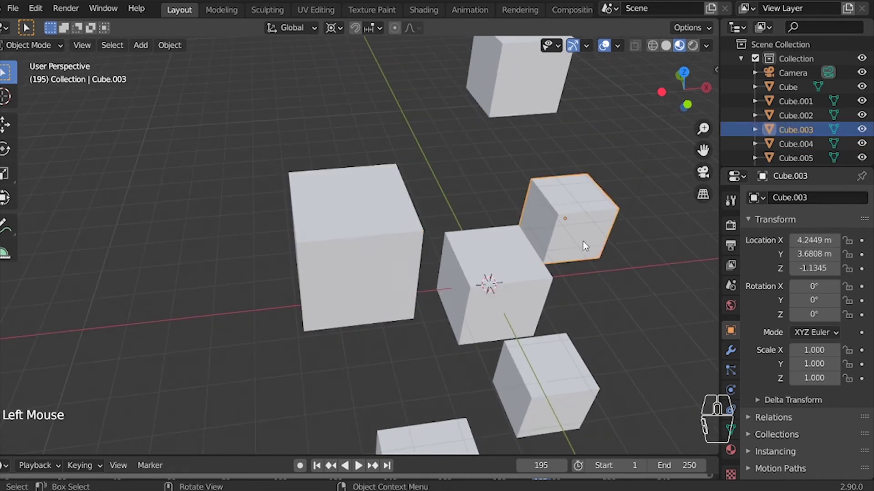
{"action": "key", "text": "grave"}
{"action": "key", "text": "3"}
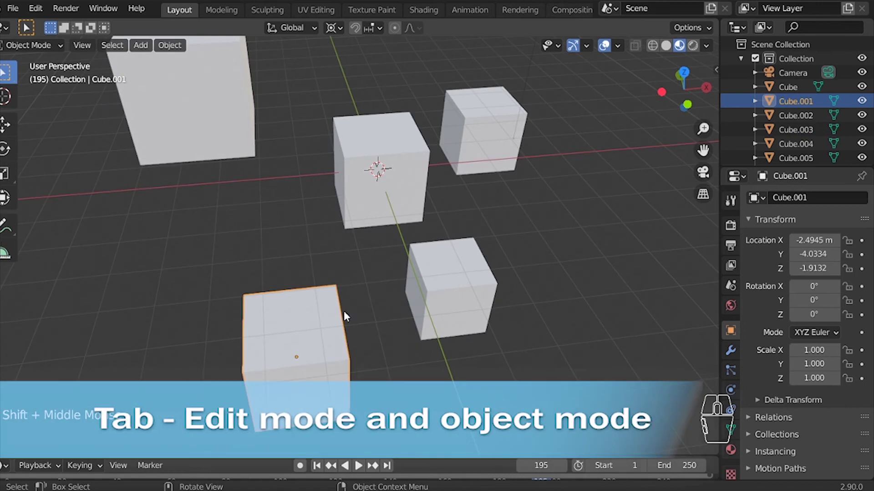
Toggle Cube.001 between Edit Mode and Object Mode twice, and open the mode selection options
{"action": "key", "text": "Tab"}
{"action": "key", "text": "Tab"}
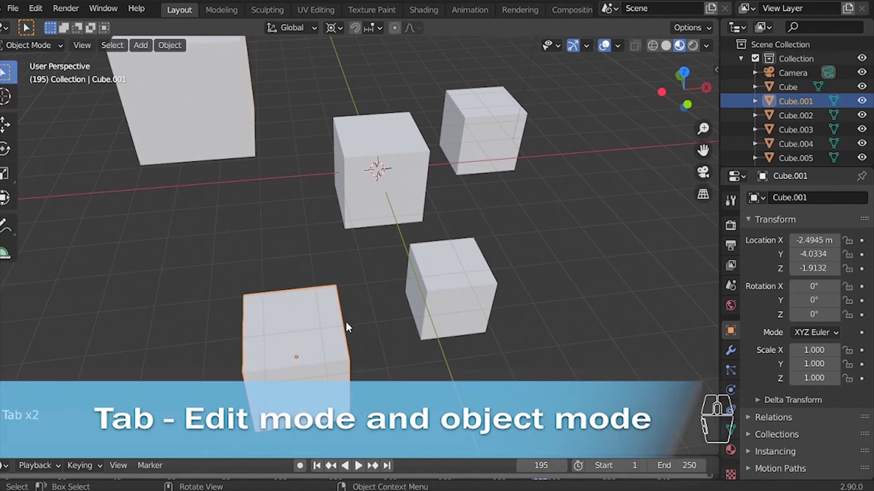
{"action": "key", "text": "Tab"}
{"action": "key", "text": "Tab"}
{"action": "key", "text": "ctrl+Tab"}
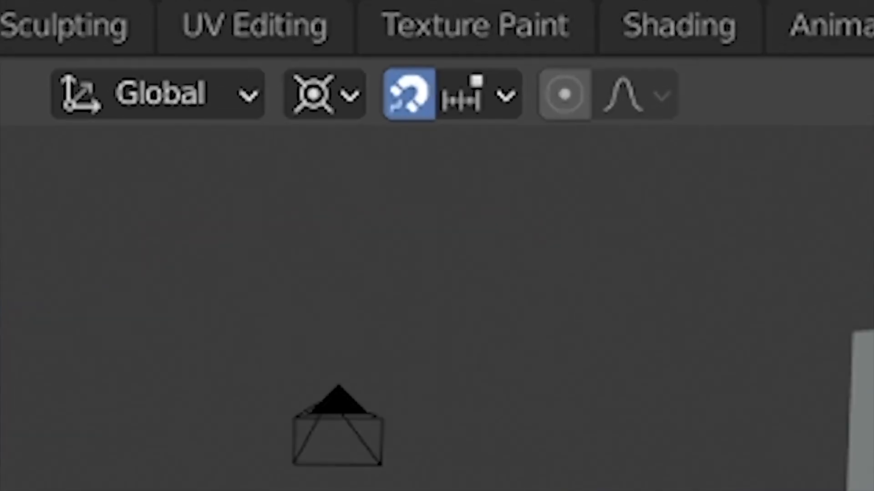
Toggle snapping on and off twice
{"action": "key", "text": "shift+Tab"}
{"action": "key", "text": "shift+Tab"}
{"action": "key", "text": "shift+Tab"}
{"action": "key", "text": "shift+Tab"}
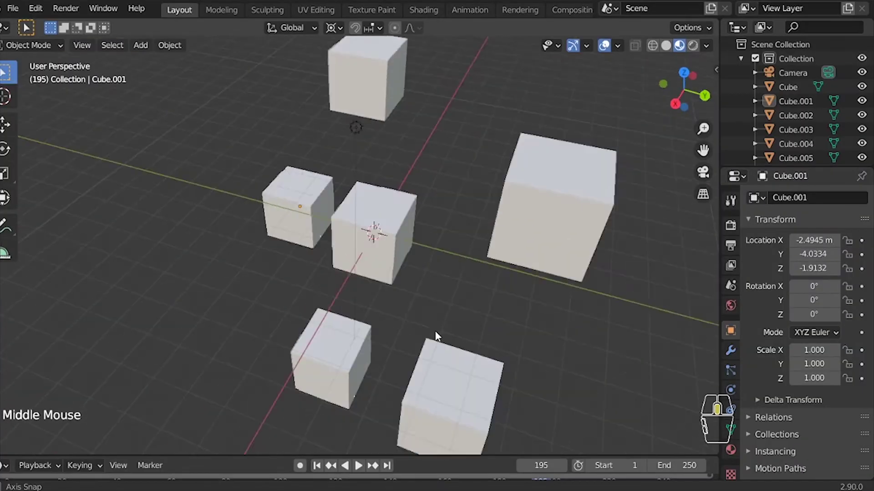
Start Walk Navigation and move the view sideways, backward, down and up around the cubes
{"action": "middle_click_drag", "start_coordinate": [438, 336], "coordinate": [495, 315]}
{"action": "scroll", "coordinate": [389, 288], "scroll_direction": "down", "scroll_amount": 2}
{"action": "middle_click_drag", "start_coordinate": [332, 272], "coordinate": [411, 264]}
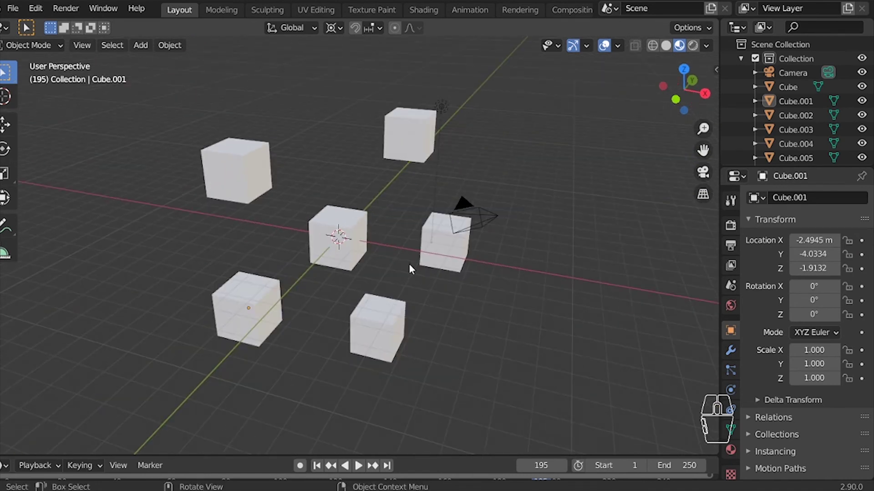
{"action": "key", "text": "shift+grave"}
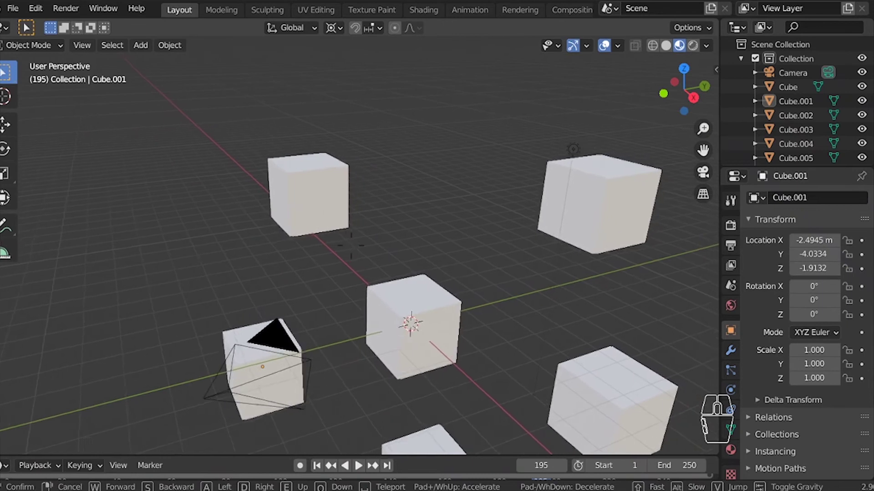
{"action": "key", "text": "d"}
{"action": "key", "text": "a"}
{"action": "key", "text": "d"}
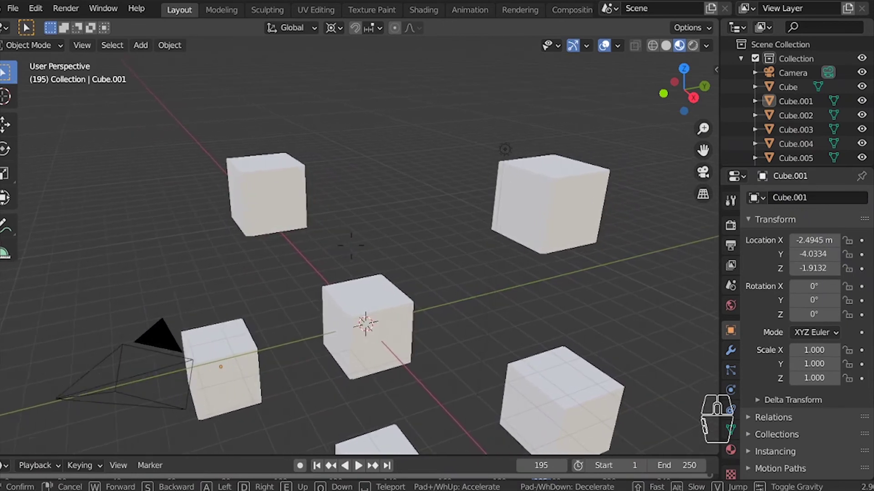
{"action": "key", "text": "d"}
{"action": "key", "text": "s"}
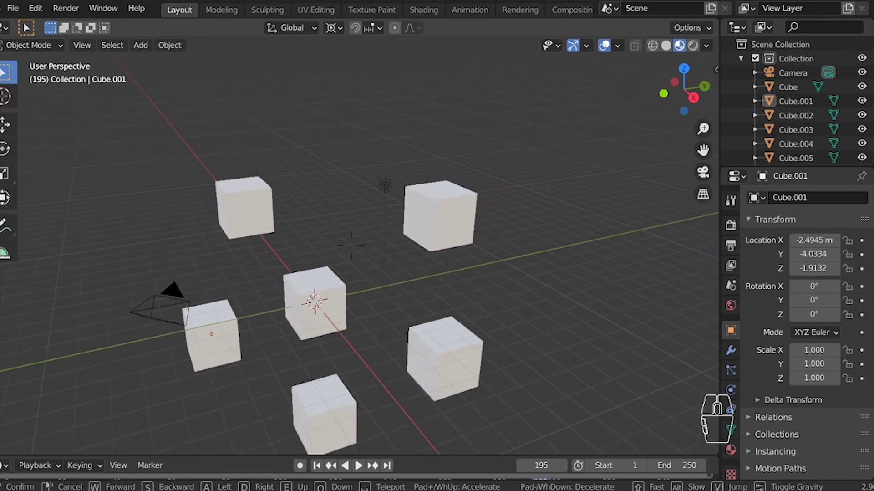
{"action": "key", "text": "q"}
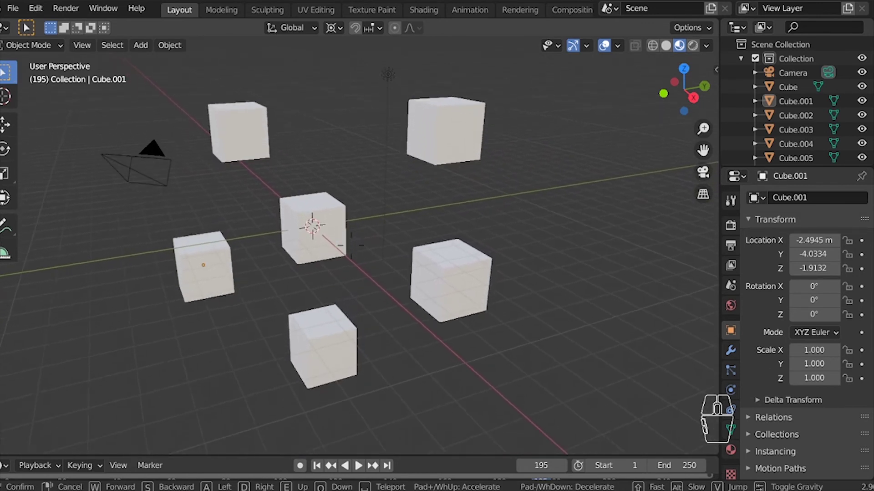
{"action": "key", "text": "e"}
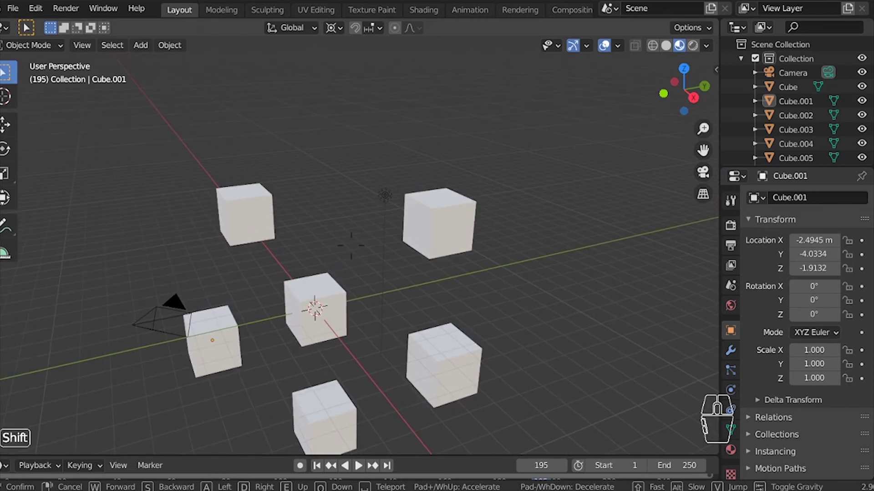
Walk at fast speed forward, backward and sideways around the cubes, teleport toward one cube, and leave Walk Navigation
{"action": "key", "text": "w"}
{"action": "key", "text": "d"}
{"action": "key", "text": "a"}
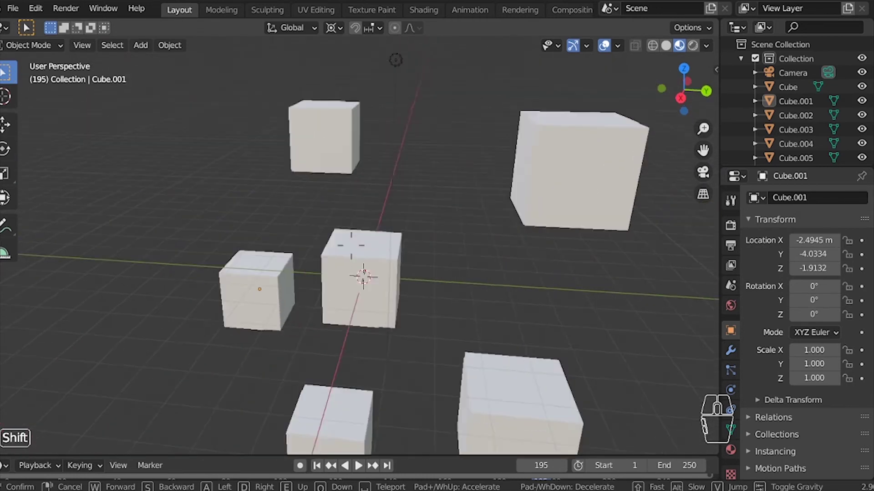
{"action": "key", "text": "a"}
{"action": "key", "text": "w"}
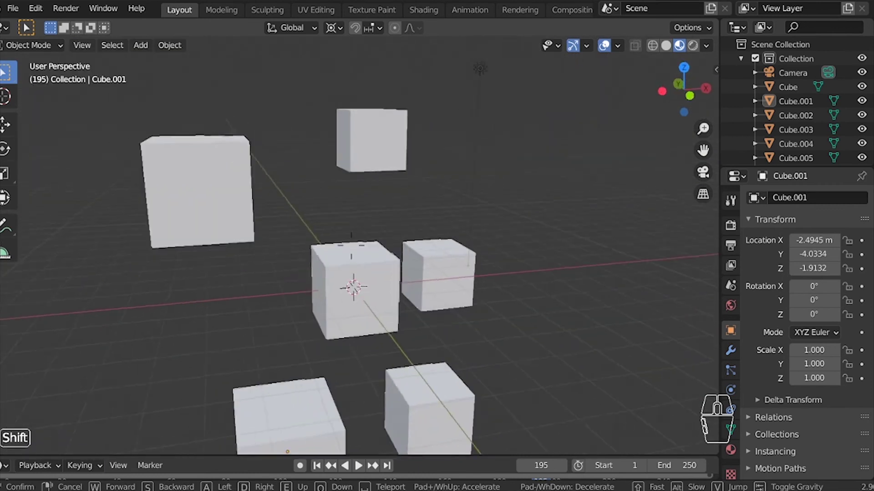
{"action": "key", "text": "a"}
{"action": "key", "text": "w"}
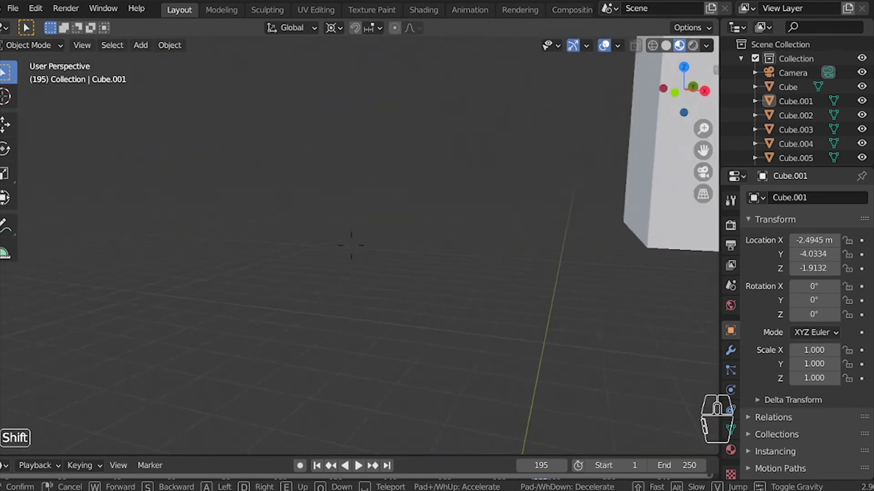
{"action": "key", "text": "s"}
{"action": "key", "text": "a"}
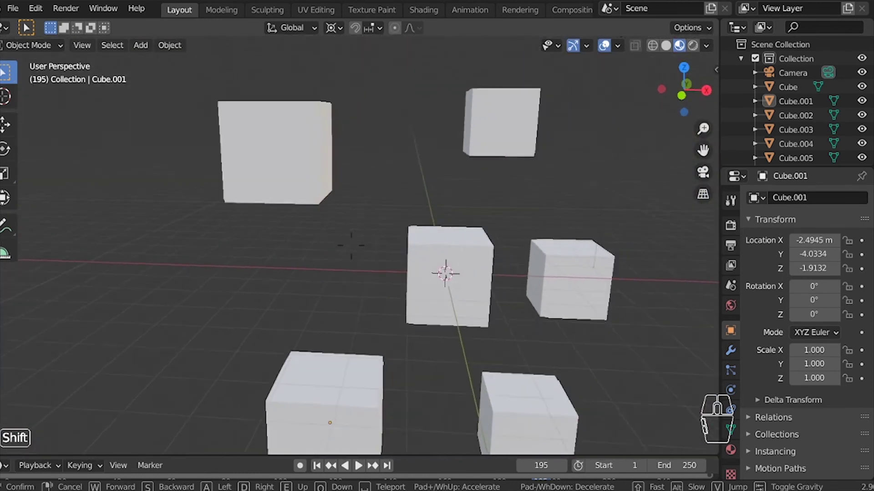
{"action": "key", "text": "s"}
{"action": "key", "text": "d"}
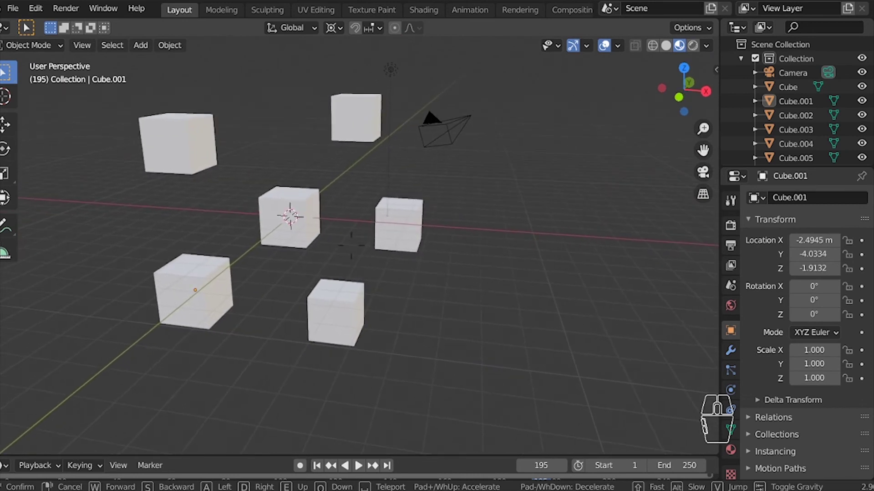
{"action": "key", "text": "space"}
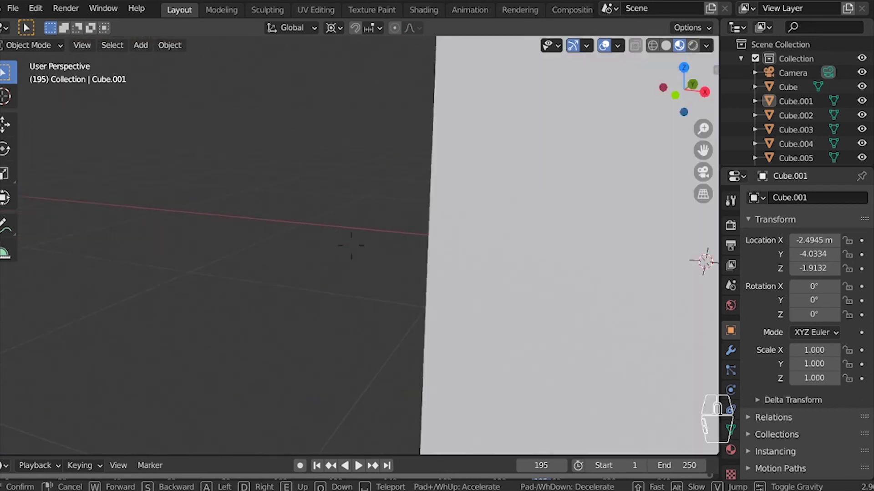
{"action": "left_click", "coordinate": [520, 325]}
Move the view far away from the cubes and bring all objects back into view with Frame All
{"action": "middle_click_drag", "start_coordinate": [405, 273], "coordinate": [468, 223], "text": "shift"}
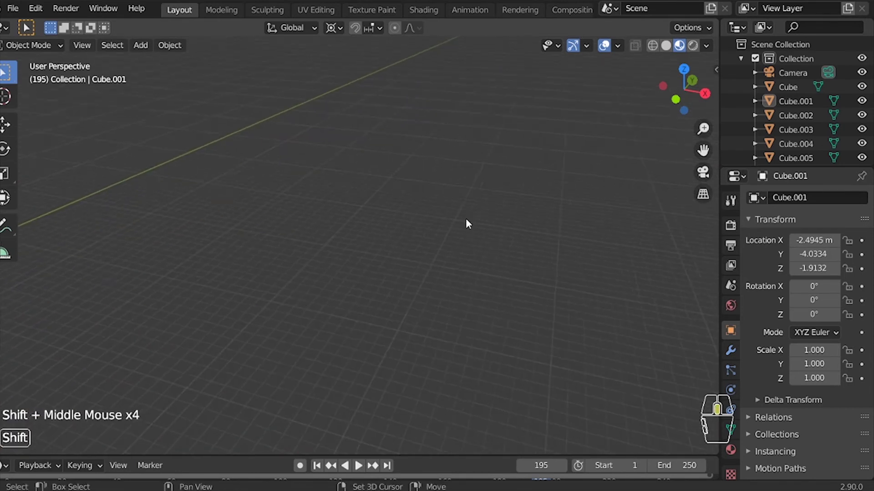
{"action": "middle_click_drag", "start_coordinate": [377, 207], "coordinate": [259, 282], "text": "ctrl"}
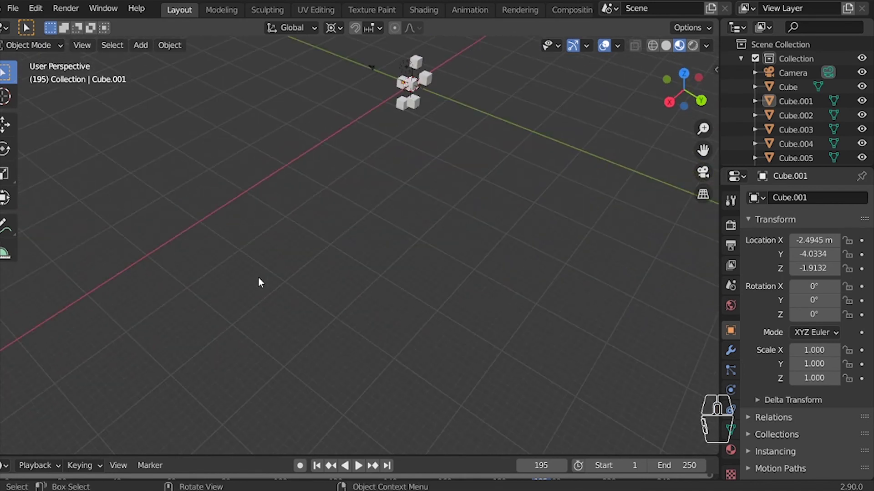
{"action": "key", "text": "Home"}
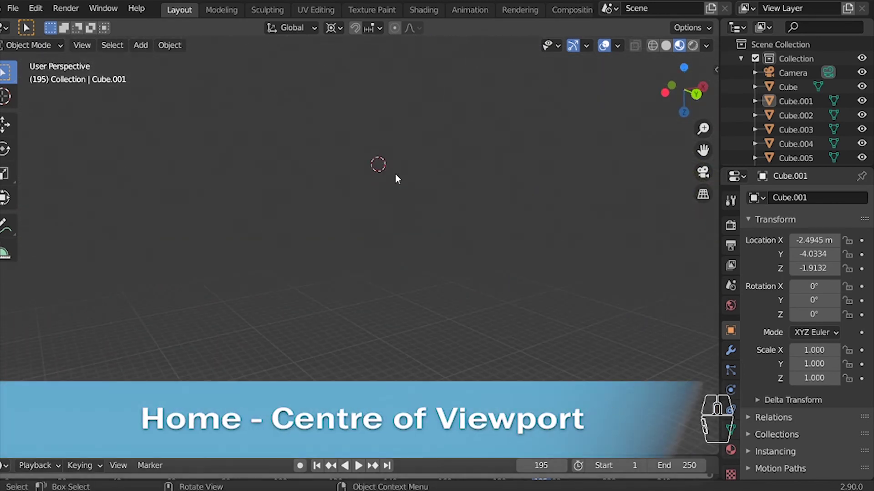
{"action": "key", "text": "Home"}
{"action": "scroll", "coordinate": [373, 184], "scroll_direction": "up", "scroll_amount": 2}
{"action": "scroll", "coordinate": [373, 184], "scroll_direction": "down", "scroll_amount": 3}
{"action": "middle_click_drag", "start_coordinate": [387, 209], "coordinate": [429, 228]}
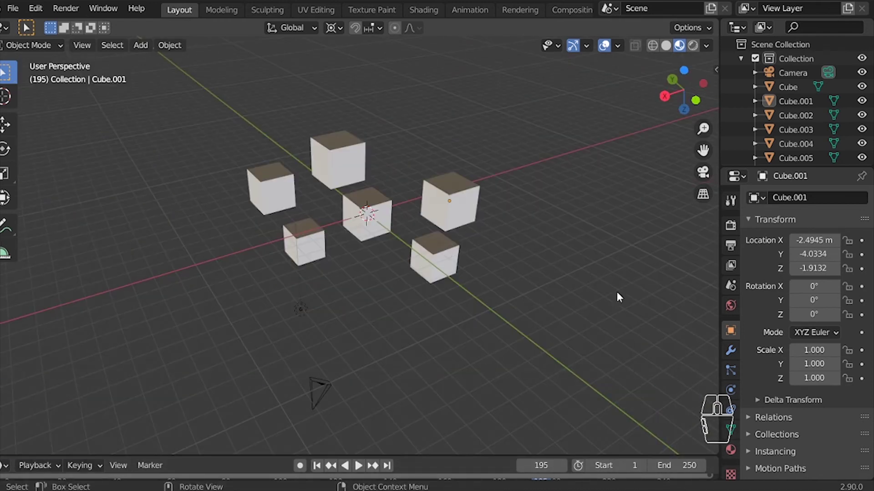
Enlarge the timeline and insert a Location, Rotation & Scale keyframe for Cube.002 at frame 0
{"action": "left_click_drag", "start_coordinate": [469, 455], "coordinate": [480, 397]}
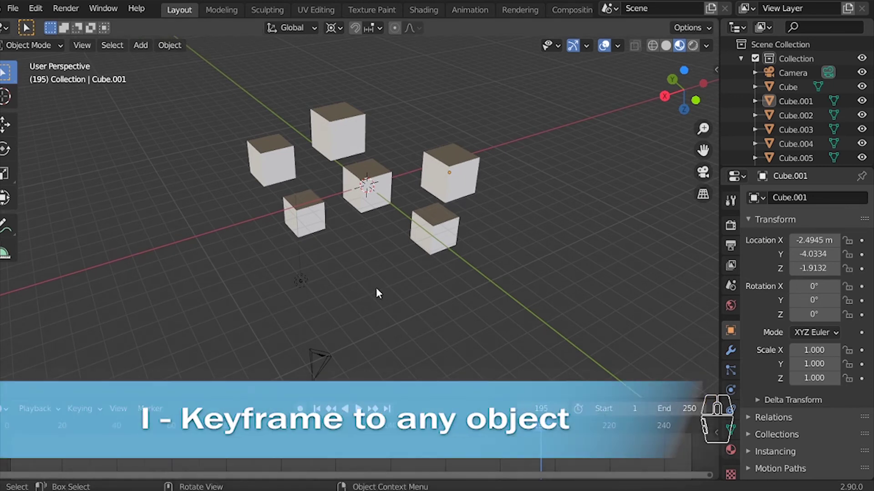
{"action": "middle_click_drag", "start_coordinate": [318, 210], "coordinate": [345, 208], "text": "shift"}
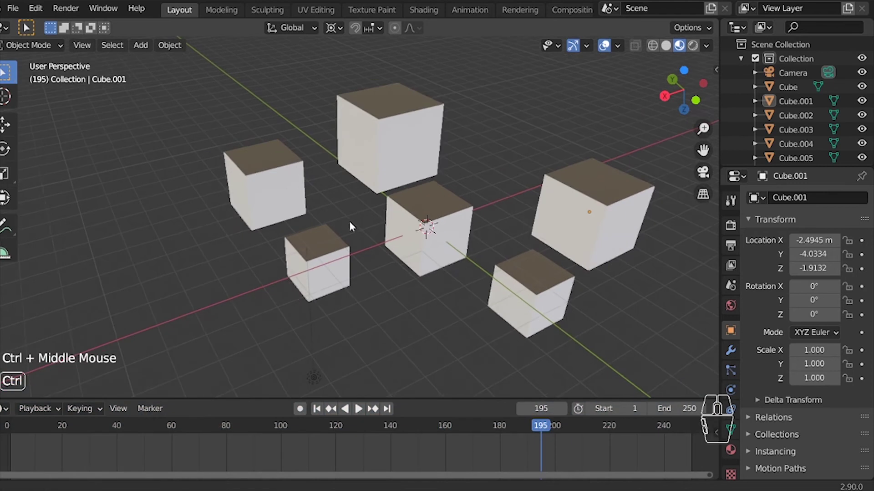
{"action": "left_click_drag", "start_coordinate": [31, 426], "coordinate": [33, 430]}
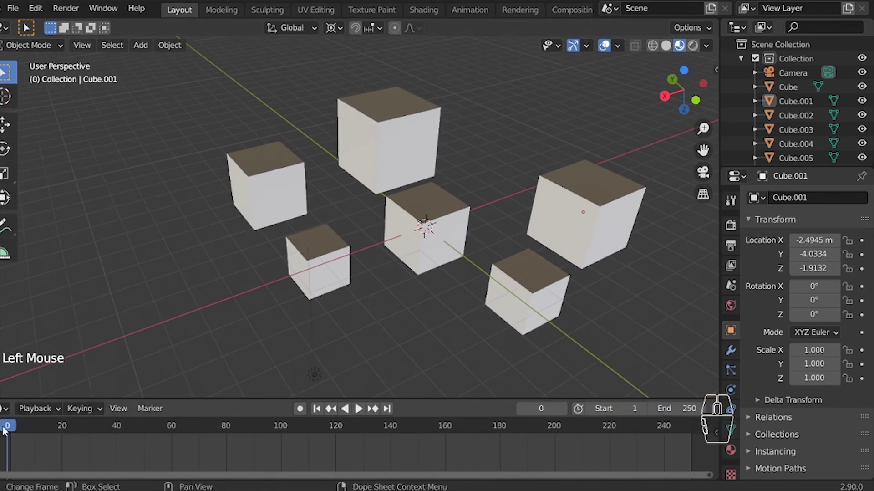
{"action": "left_click", "coordinate": [395, 129]}
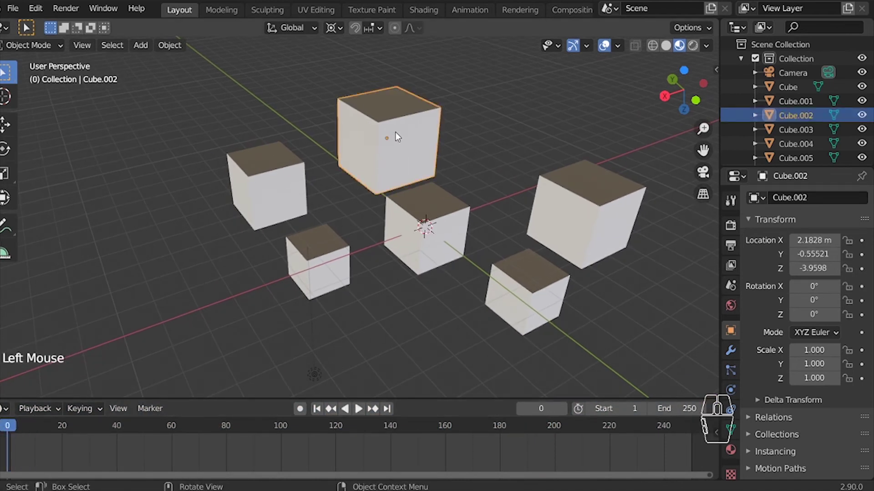
{"action": "key", "text": "i"}
{"action": "left_click", "coordinate": [364, 195]}
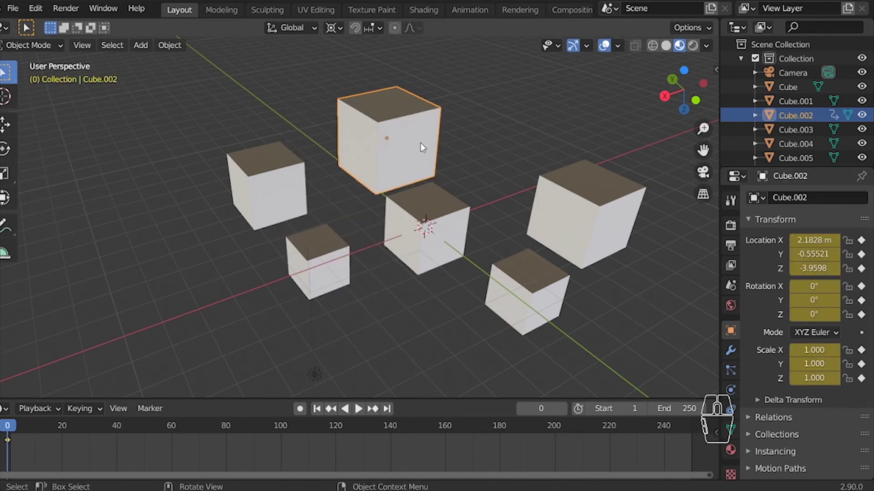
At frame 60, move Cube.002 to about X 10.57 m, Y 1.61 m, Z 0.01 m and scale it to about 0.597
{"action": "left_click", "coordinate": [174, 429]}
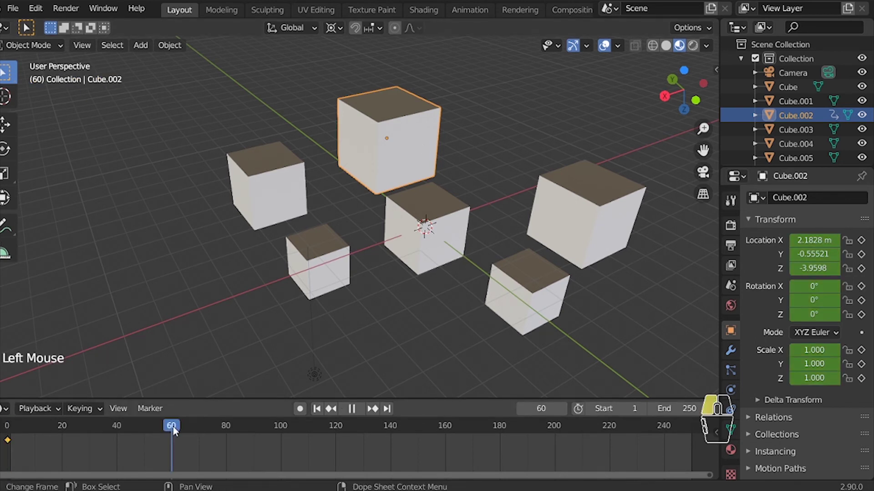
{"action": "key", "text": "g"}
{"action": "left_click", "coordinate": [160, 310]}
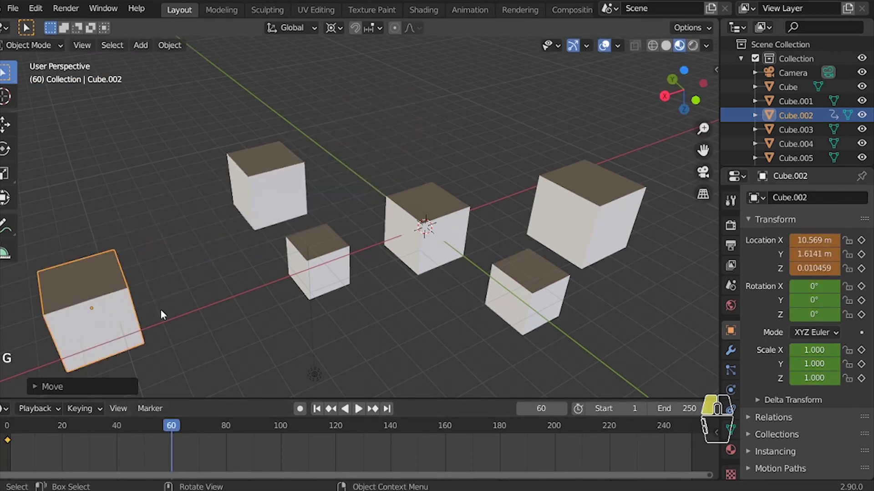
{"action": "key", "text": "s"}
{"action": "left_click", "coordinate": [201, 318]}
Trackball-rotate Cube.002 to about -50.6°, -25.7°, 19.7° and insert a Location, Rotation & Scale keyframe at frame 60
{"action": "key", "text": "r"}
{"action": "key", "text": "r"}
{"action": "left_click", "coordinate": [220, 349]}
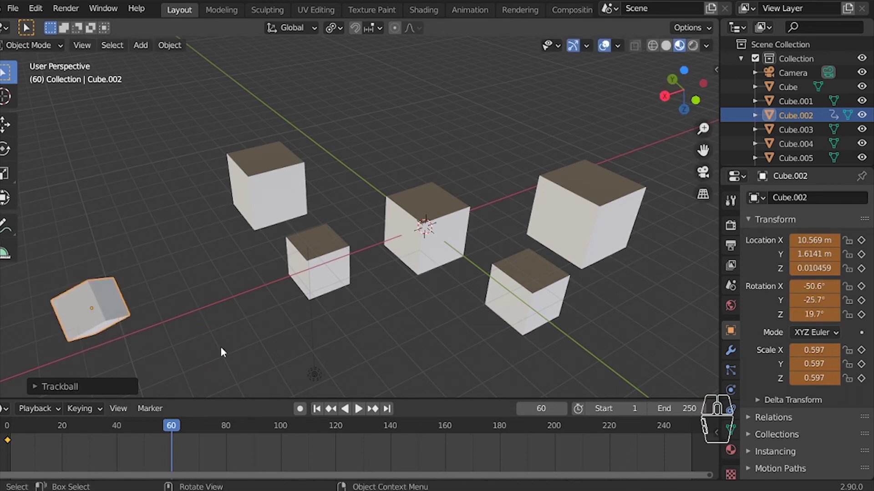
{"action": "key", "text": "i"}
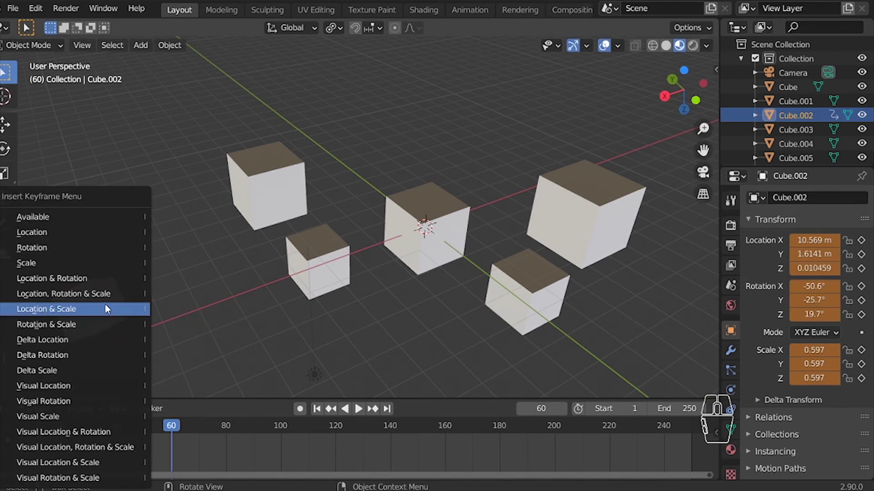
{"action": "left_click", "coordinate": [103, 294]}
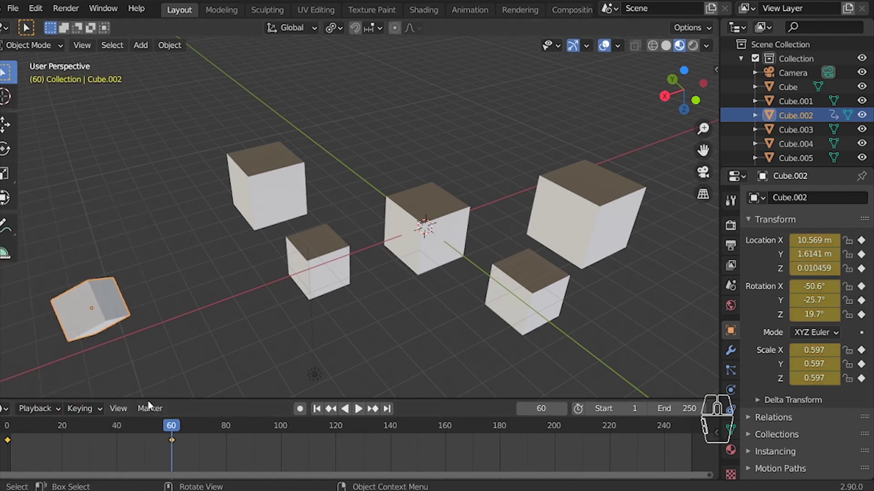
Return to frame 0, play the Cube.002 animation, and stop it past the last keyframe
{"action": "left_click_drag", "start_coordinate": [175, 428], "coordinate": [7, 428]}
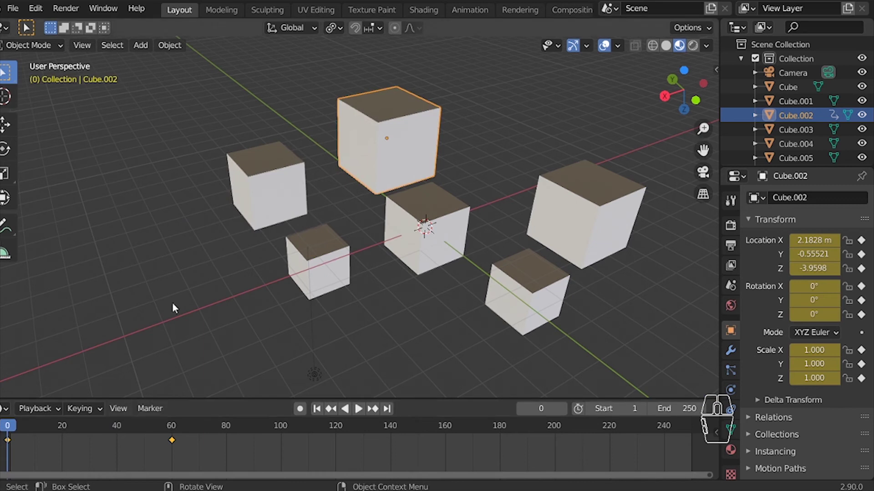
{"action": "key", "text": "space"}
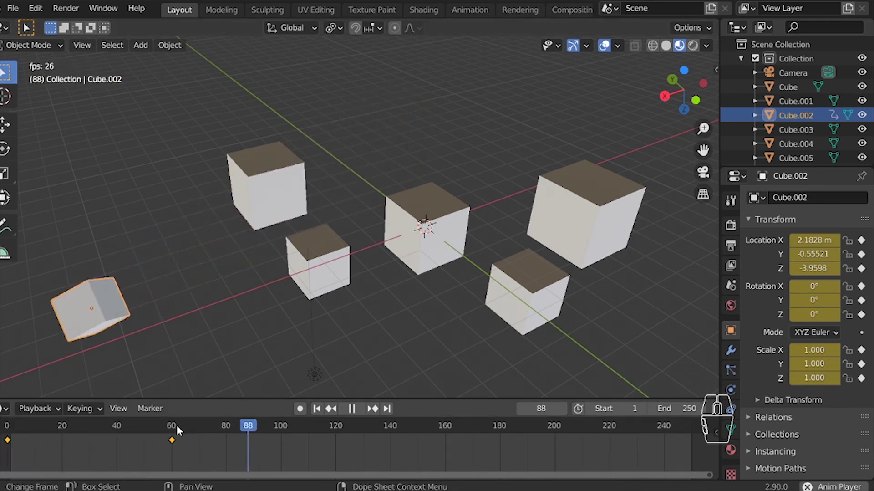
{"action": "key", "text": "space"}
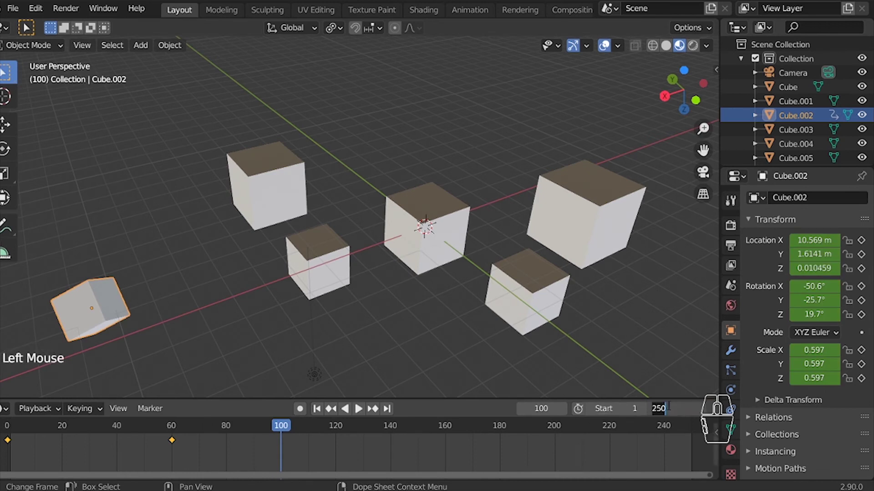
Set the animation's end frame to 60 and play the loop while viewing the cubes from other angles
{"action": "type", "text": "60"}
{"action": "key", "text": "Return"}
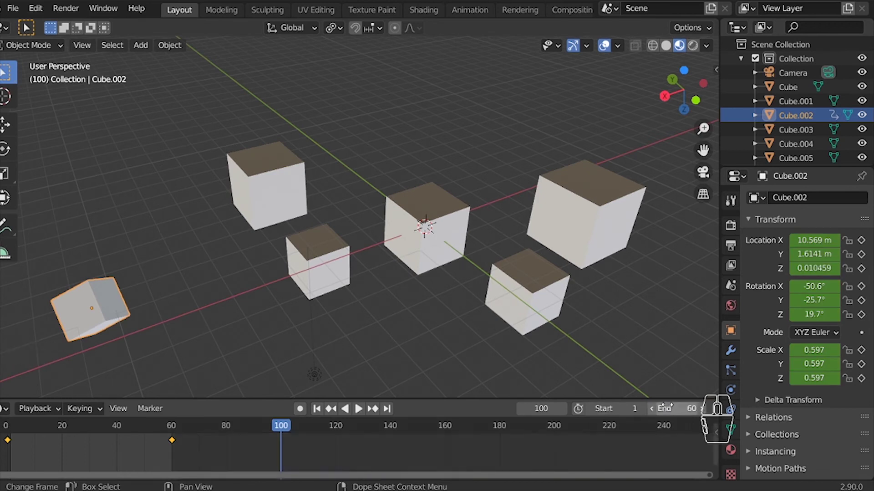
{"action": "key", "text": "space"}
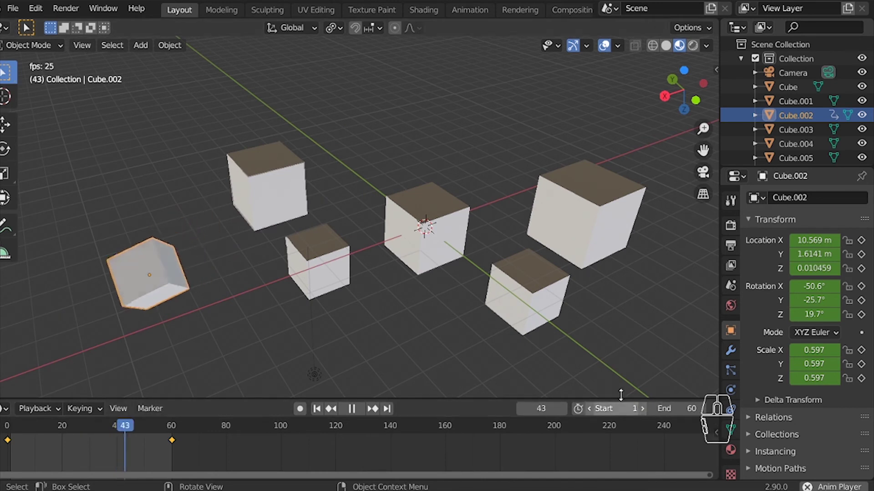
{"action": "middle_click_drag", "start_coordinate": [476, 247], "coordinate": [231, 219]}
{"action": "scroll", "coordinate": [382, 224], "scroll_direction": "down", "scroll_amount": 3}
{"action": "middle_click_drag", "start_coordinate": [382, 225], "coordinate": [168, 229]}
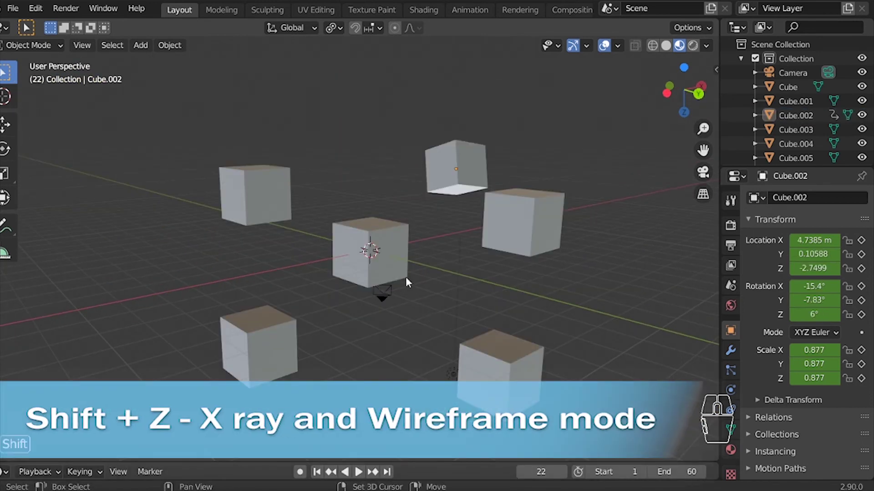
Toggle the viewport between wireframe and material preview shading twice
{"action": "key", "text": "shift+z"}
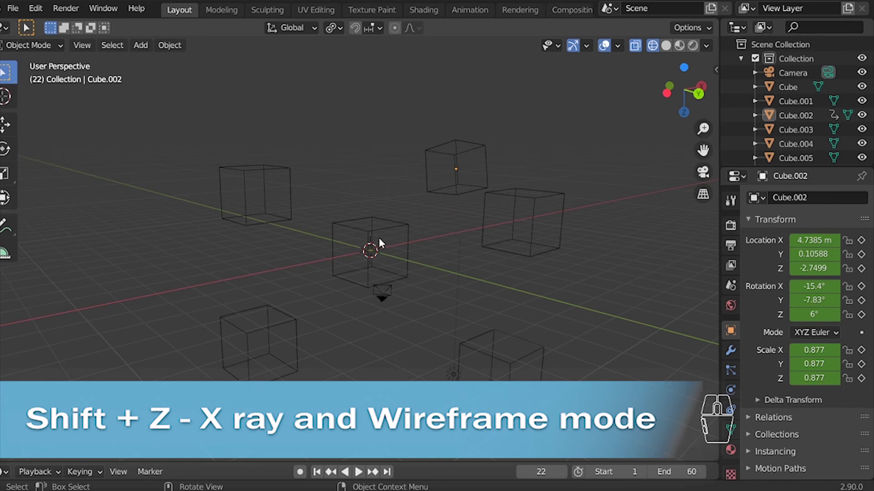
{"action": "key", "text": "shift+z"}
{"action": "key", "text": "shift+z"}
{"action": "key", "text": "shift+z"}
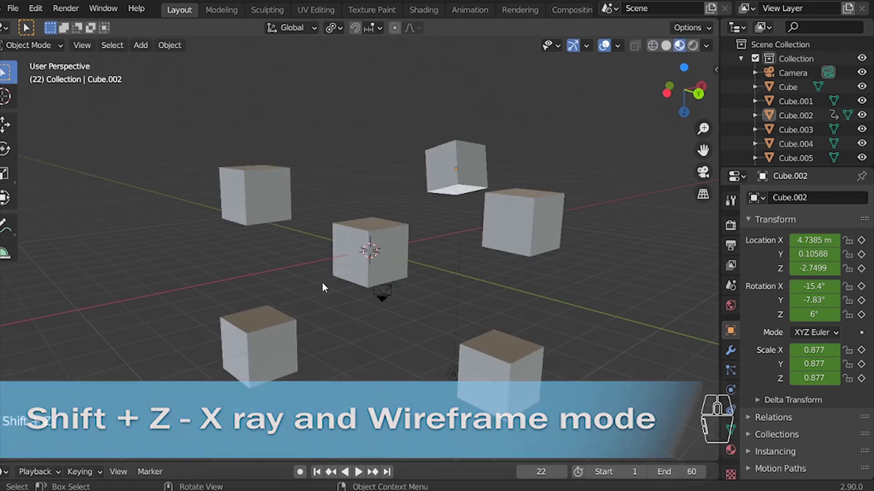
Toggle wireframe shading on and off, and hide and restore the viewport overlays while viewing the cubes from several angles
{"action": "key", "text": "shift+z"}
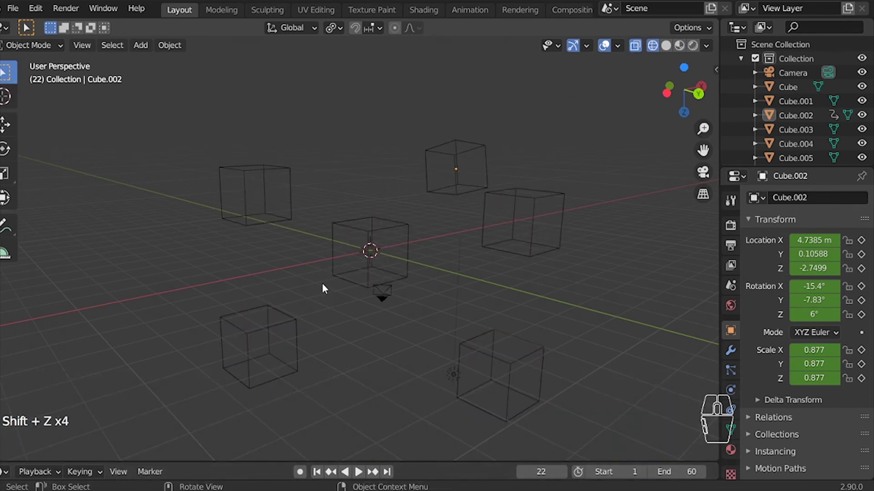
{"action": "key", "text": "shift+z"}
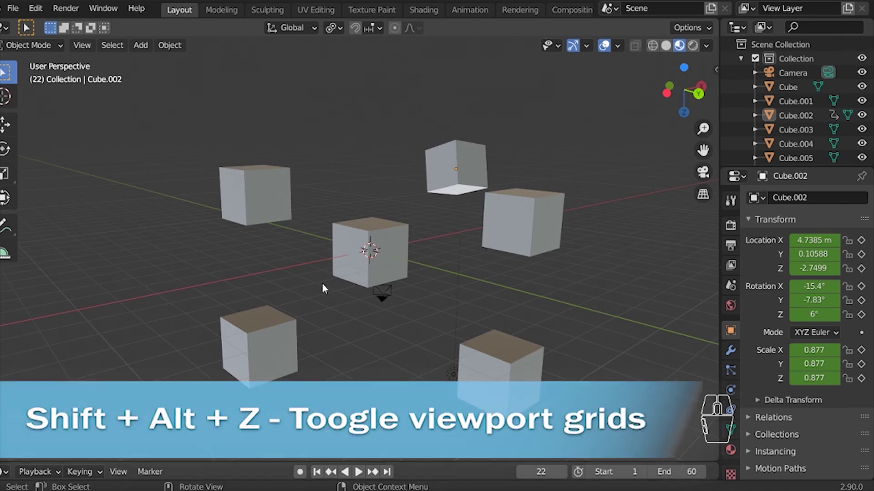
{"action": "key", "text": "shift+alt+z"}
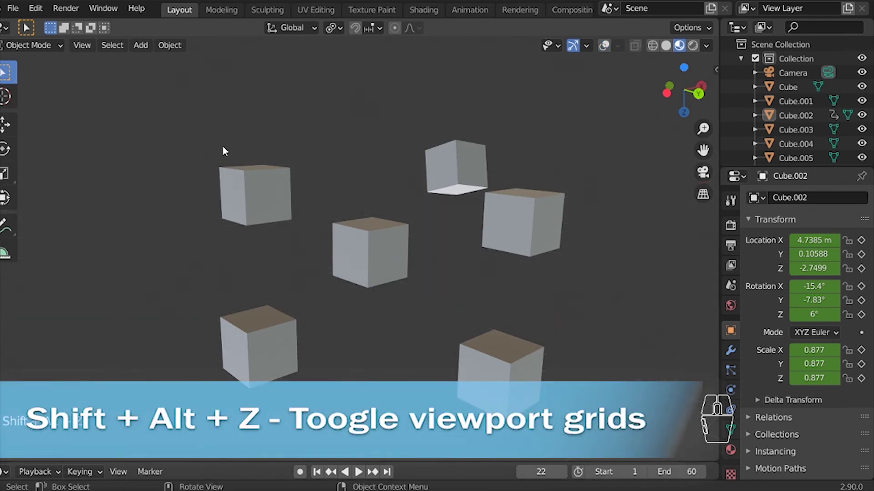
{"action": "middle_click_drag", "start_coordinate": [223, 151], "coordinate": [282, 194]}
{"action": "middle_click_drag", "start_coordinate": [151, 197], "coordinate": [498, 196]}
{"action": "key", "text": "shift+alt+z"}
{"action": "key", "text": "shift+alt+z"}
{"action": "middle_click_drag", "start_coordinate": [384, 177], "coordinate": [434, 201]}
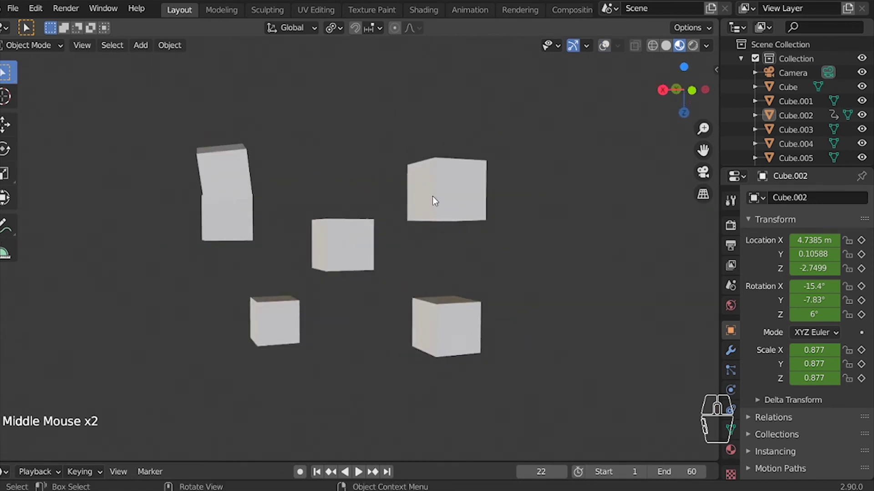
{"action": "middle_click_drag", "start_coordinate": [400, 232], "coordinate": [424, 275]}
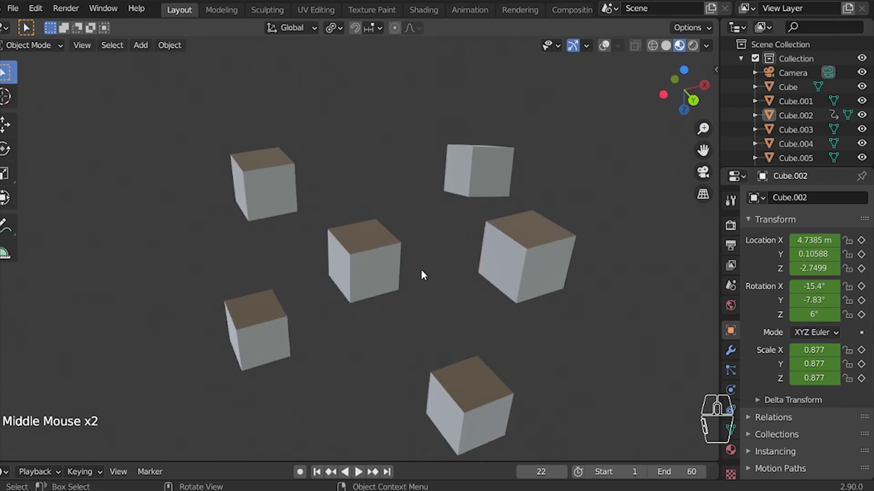
{"action": "key", "text": "shift+alt+z"}
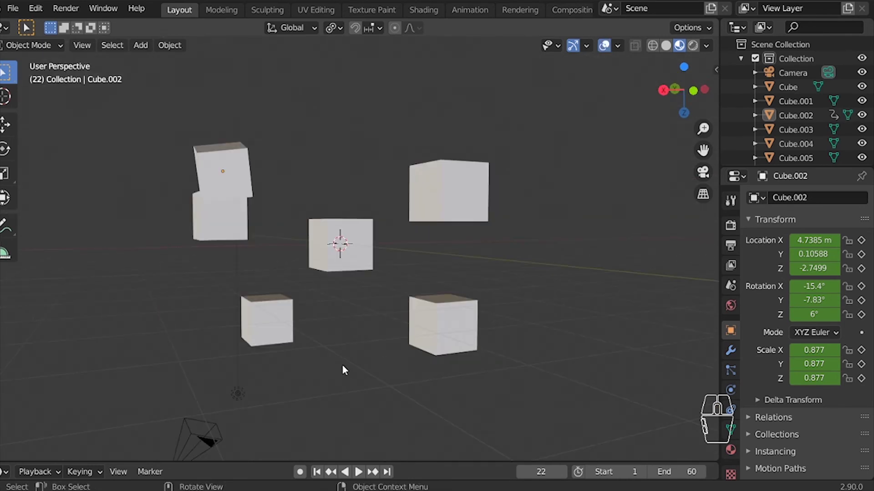
Start the New File and Open File commands and cancel them at the save-changes prompt
{"action": "key", "text": "ctrl+n"}
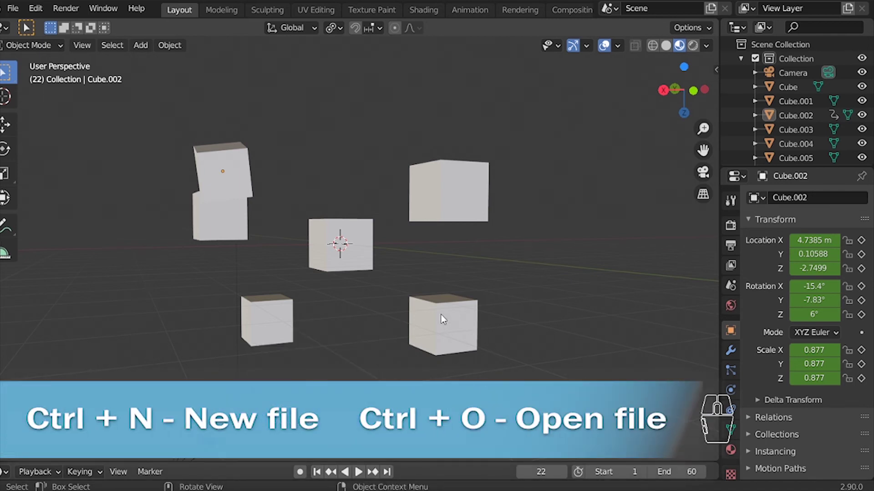
{"action": "key", "text": "ctrl+o"}
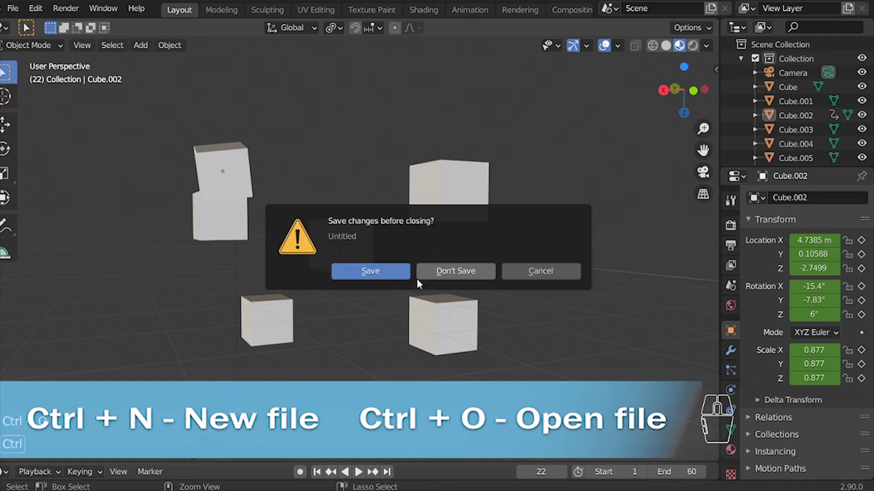
{"action": "left_click", "coordinate": [524, 269]}
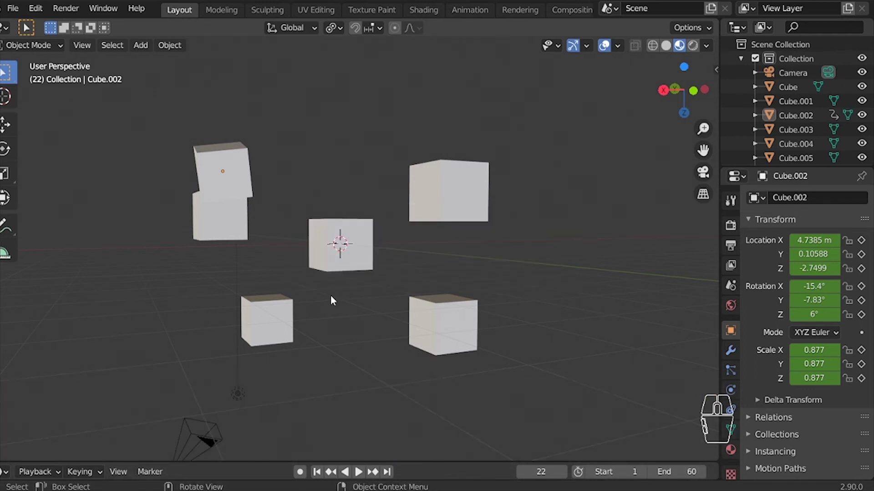
Bring up the Save dialog and the Save As dialog in turn, closing each without saving
{"action": "key", "text": "ctrl+s"}
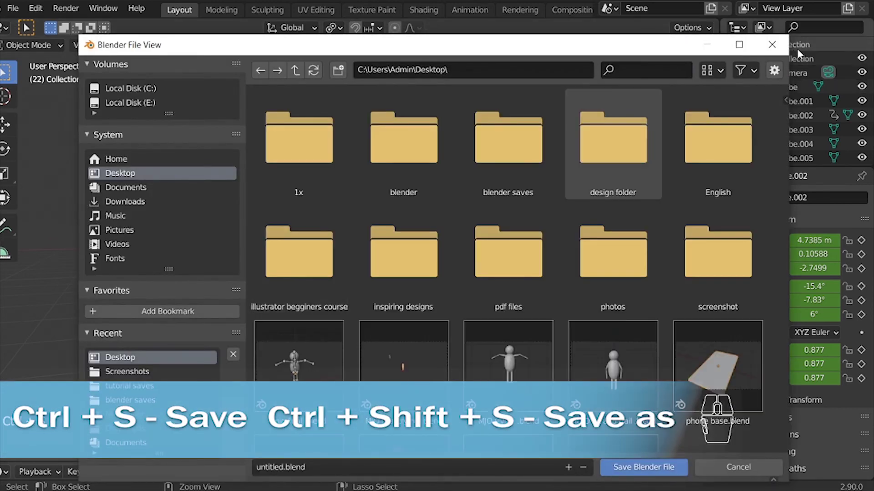
{"action": "left_click", "coordinate": [773, 45]}
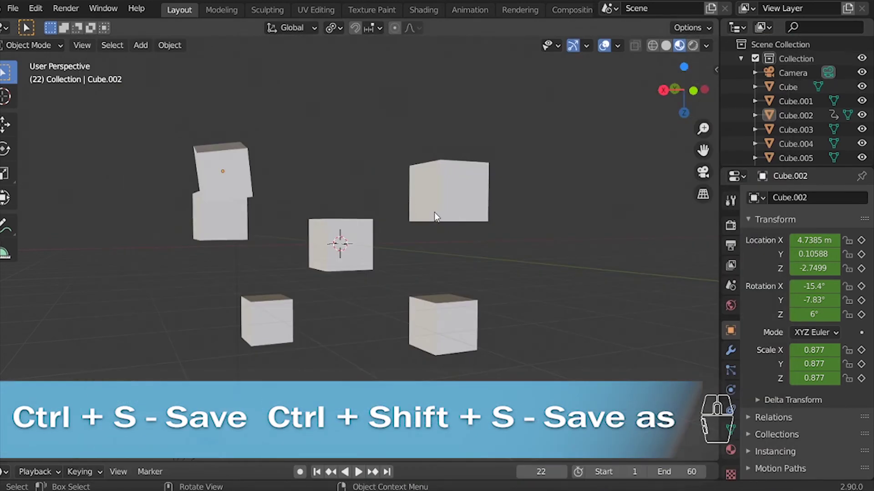
{"action": "key", "text": "ctrl+shift"}
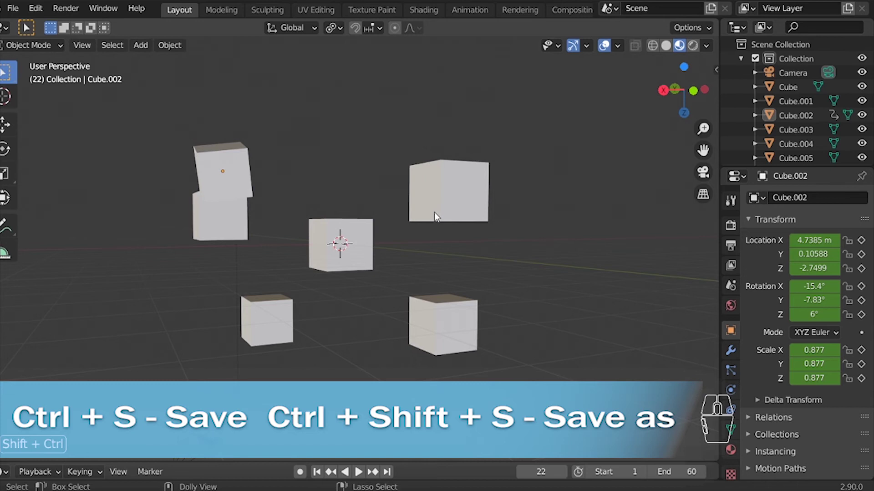
{"action": "key", "text": "ctrl+shift+s"}
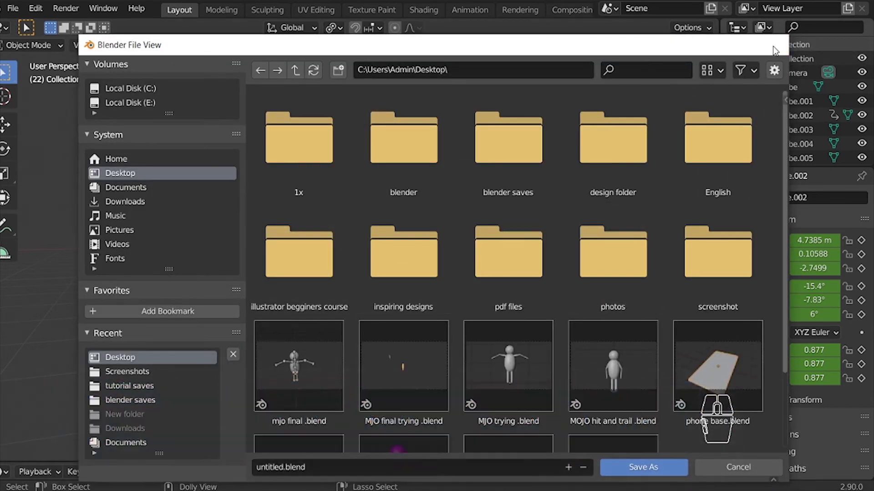
{"action": "left_click", "coordinate": [774, 47]}
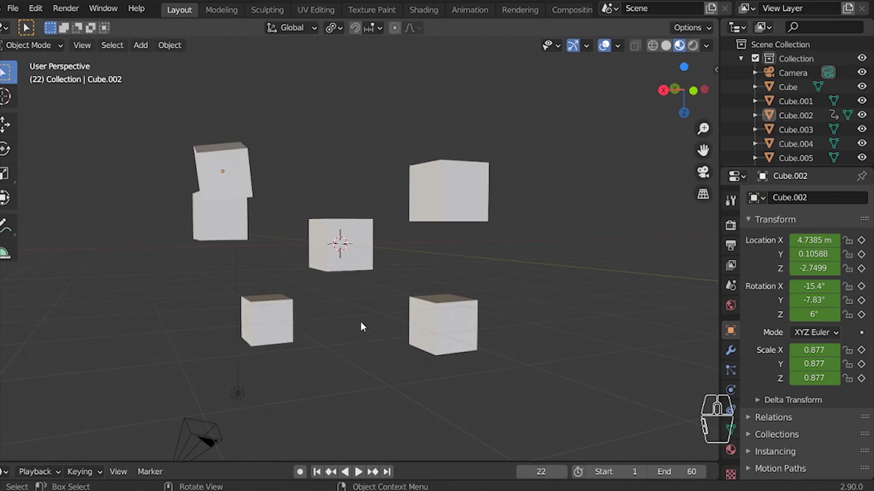
Undo the last three actions and redo them
{"action": "middle_click_drag", "start_coordinate": [361, 321], "coordinate": [392, 223], "text": "ctrl"}
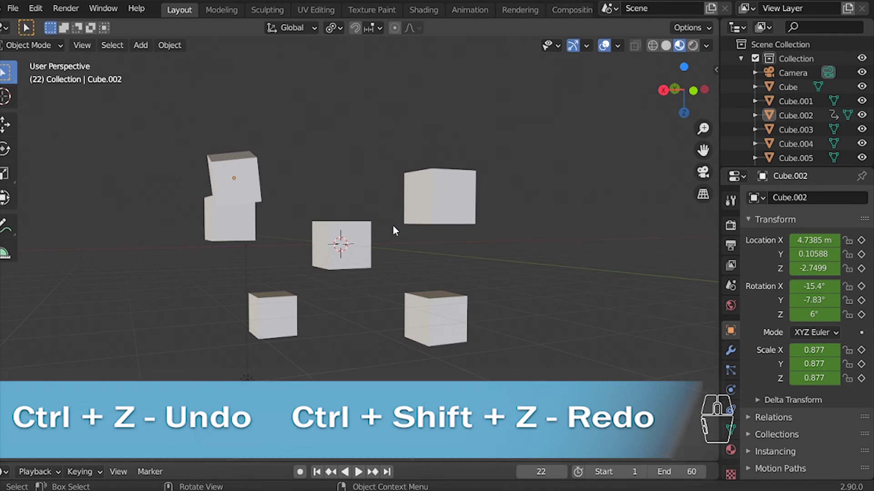
{"action": "key", "text": "ctrl+z"}
{"action": "key", "text": "ctrl+z"}
{"action": "key", "text": "ctrl+z"}
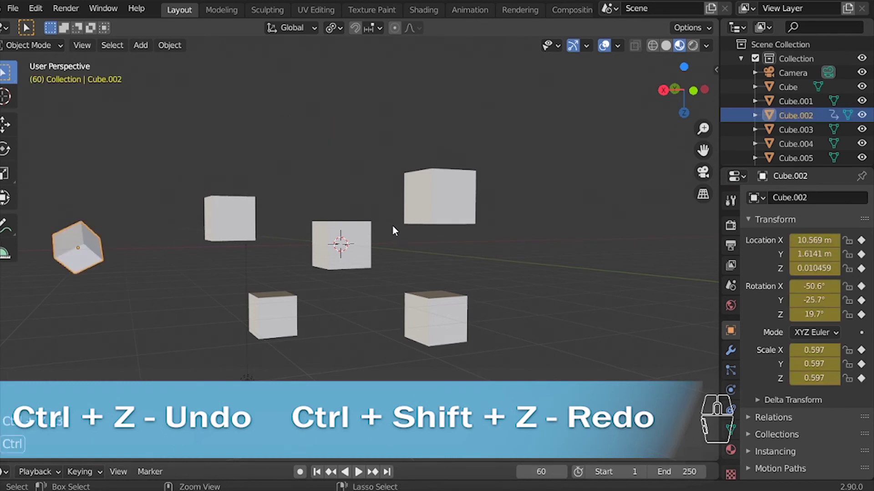
{"action": "key", "text": "ctrl+shift+z"}
{"action": "key", "text": "ctrl+shift+z"}
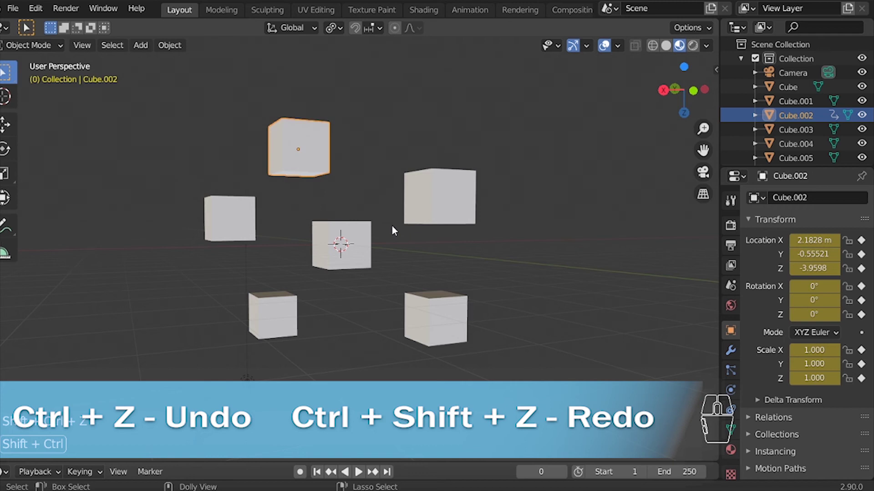
{"action": "key", "text": "ctrl+shift+z"}
Rename the animated cube Cube.002 as "body"
{"action": "scroll", "coordinate": [392, 228], "scroll_direction": "up", "scroll_amount": 2}
{"action": "left_click", "coordinate": [327, 323]}
{"action": "middle_click_drag", "start_coordinate": [327, 324], "coordinate": [437, 396], "text": "ctrl"}
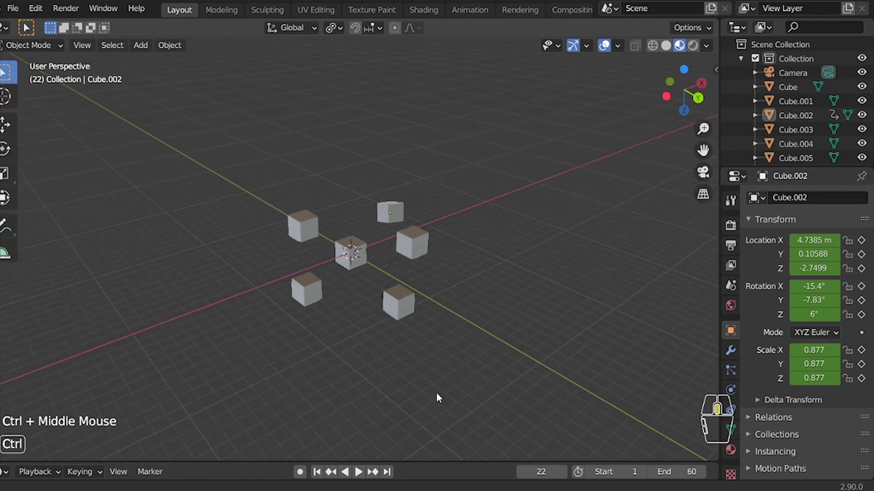
{"action": "middle_click_drag", "start_coordinate": [383, 364], "coordinate": [381, 264], "text": "ctrl"}
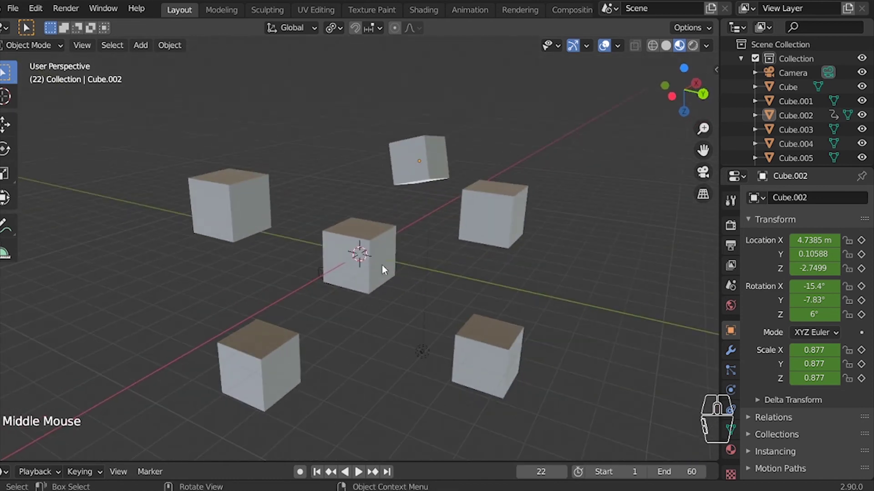
{"action": "left_click", "coordinate": [398, 175]}
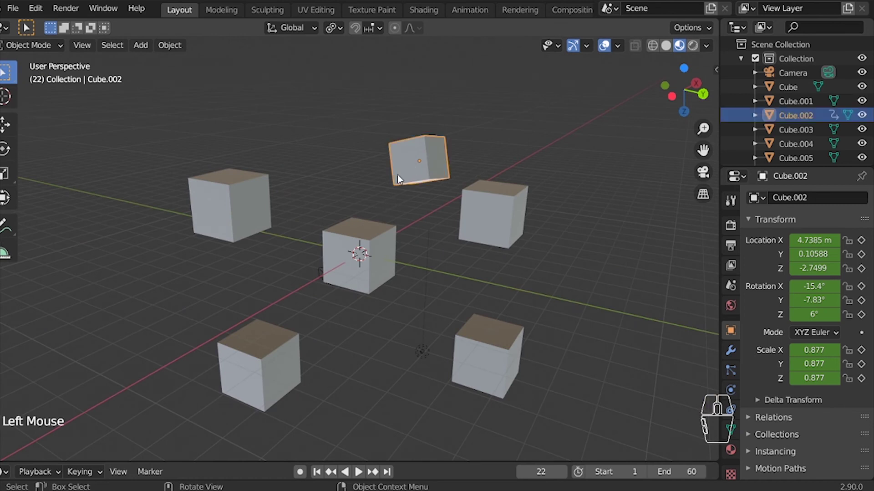
{"action": "key", "text": "F2"}
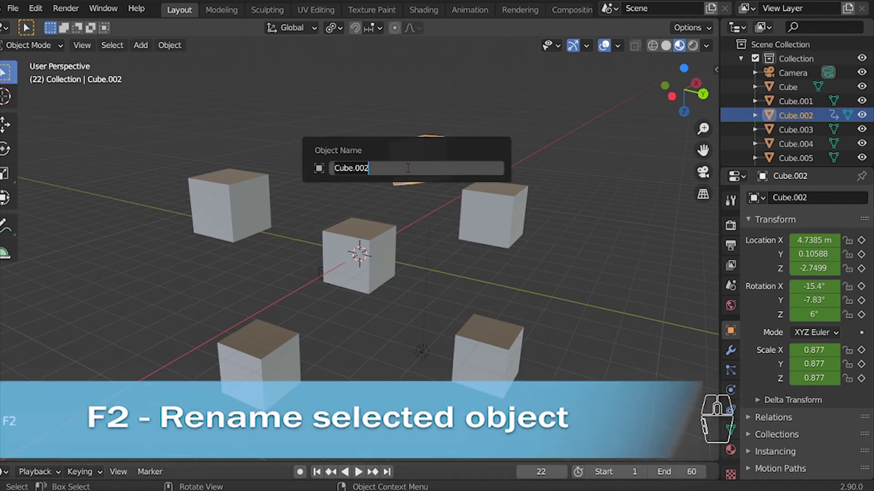
{"action": "key", "text": "BackSpace"}
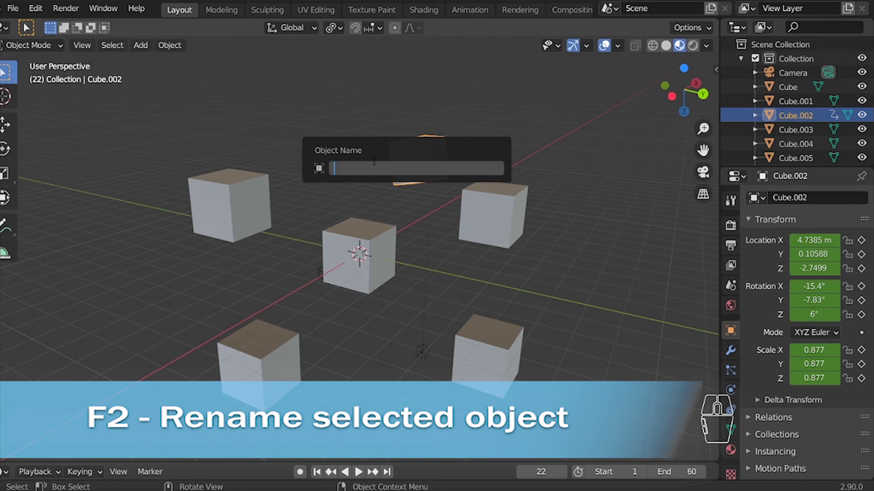
{"action": "key", "text": "Return"}
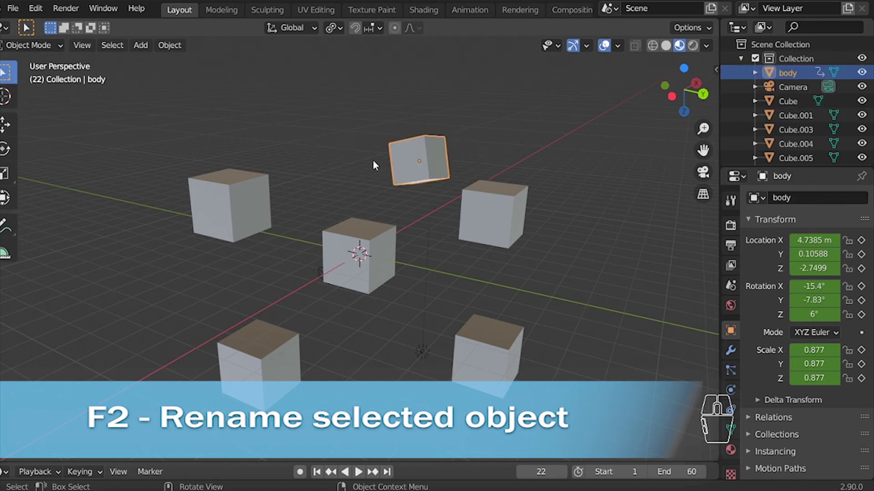
Rename Cube.001 as "character" and deselect it
{"action": "left_click", "coordinate": [239, 215]}
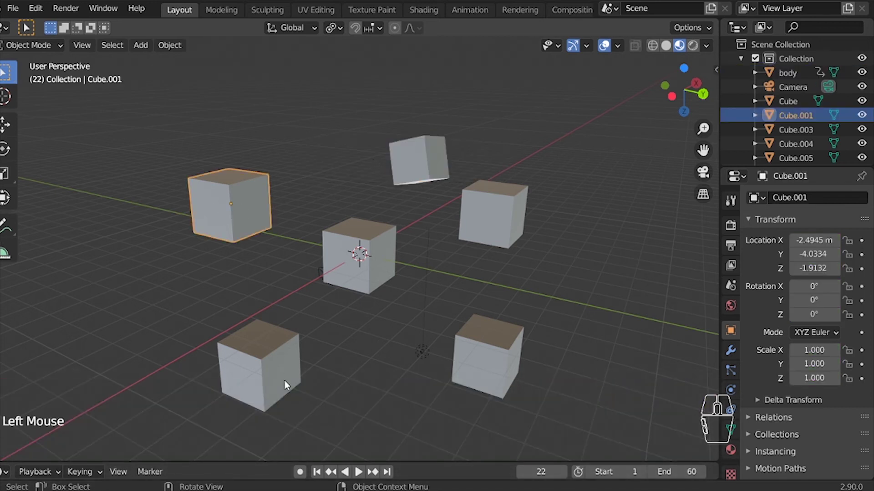
{"action": "key", "text": "F2"}
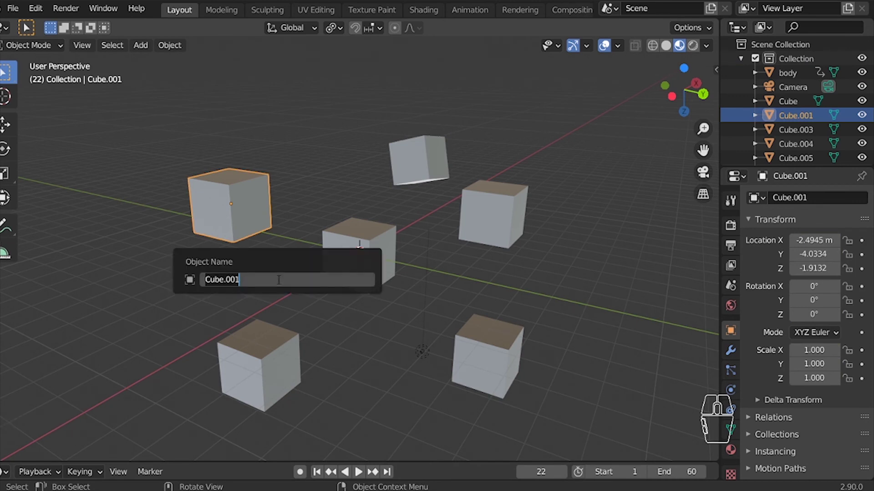
{"action": "type", "text": "character"}
{"action": "key", "text": "Return"}
{"action": "left_click", "coordinate": [276, 241]}
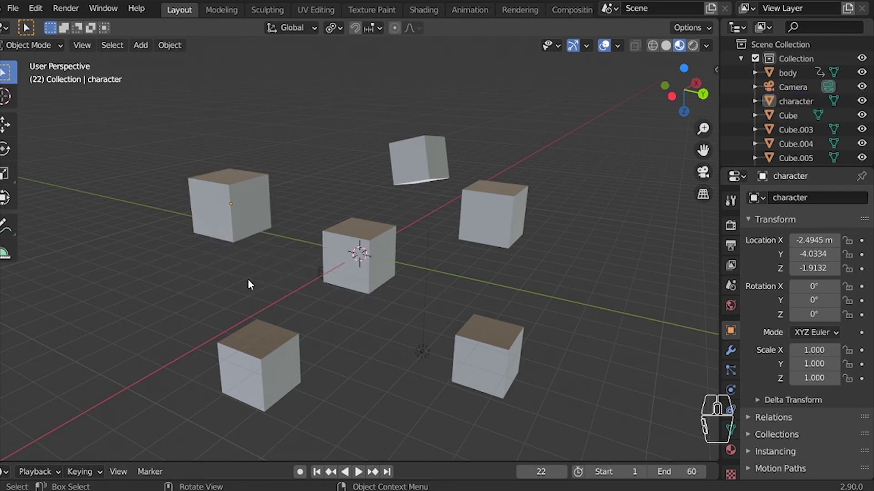
Search the commands for "history" and use Undo History to revert to the Select entry just before the first keyframe insertion
{"action": "key", "text": "F3"}
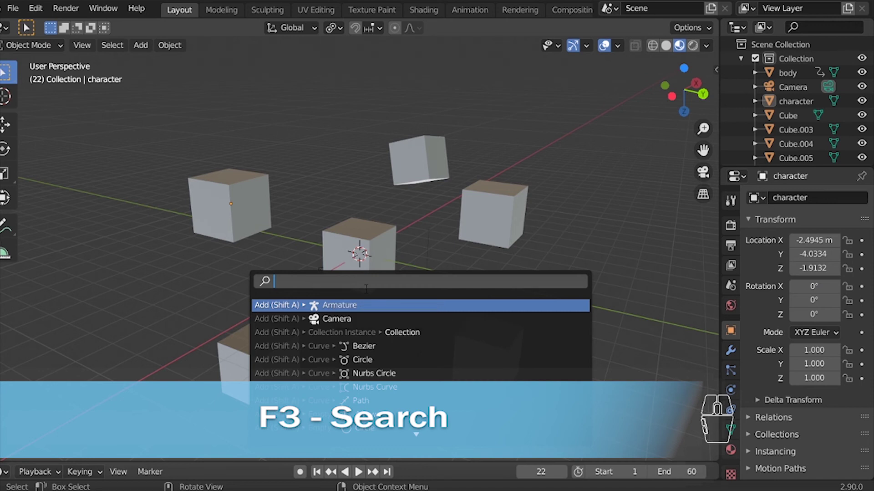
{"action": "type", "text": "historu"}
{"action": "key", "text": "BackSpace"}
{"action": "type", "text": "y"}
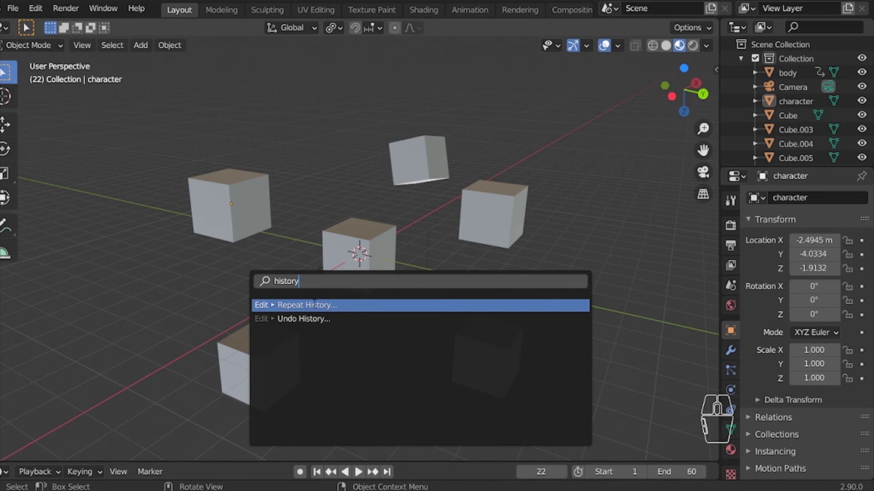
{"action": "left_click", "coordinate": [305, 319]}
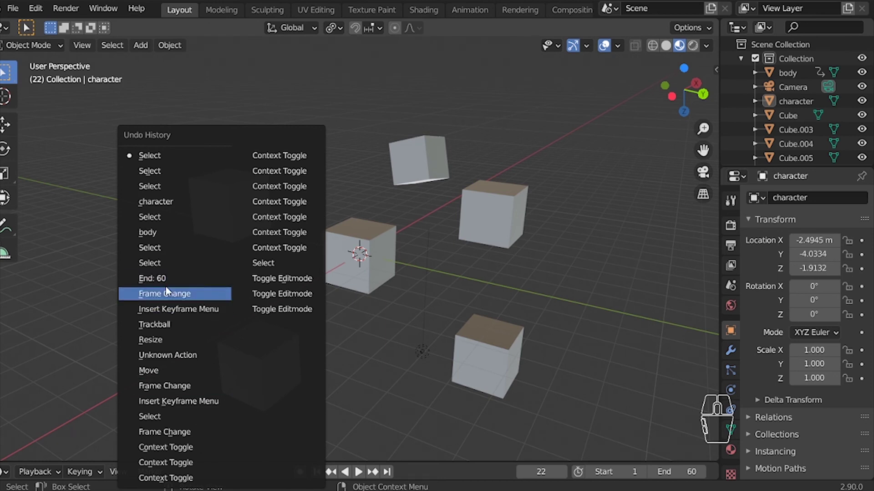
{"action": "left_click", "coordinate": [189, 414]}
{"action": "middle_click_drag", "start_coordinate": [266, 196], "coordinate": [217, 221]}
{"action": "left_click", "coordinate": [192, 297]}
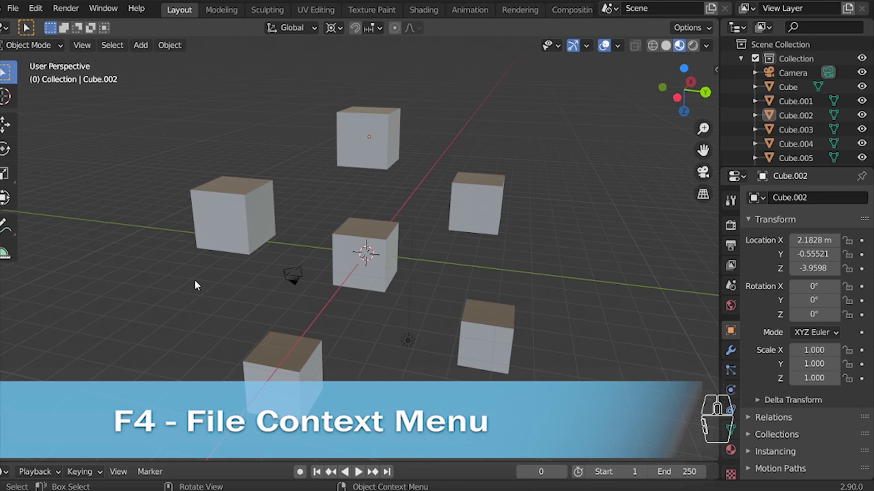
Examine the File Context Menu options, dismiss it without choosing anything, and leave all cubes deselected
{"action": "key", "text": "F4"}
{"action": "mouse_move", "coordinate": [195, 285]}
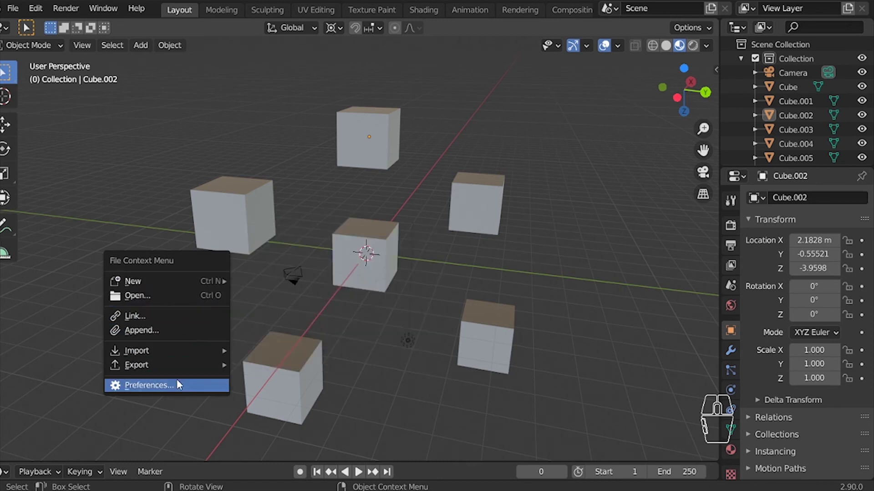
{"action": "left_click", "coordinate": [451, 361]}
{"action": "key", "text": "F4"}
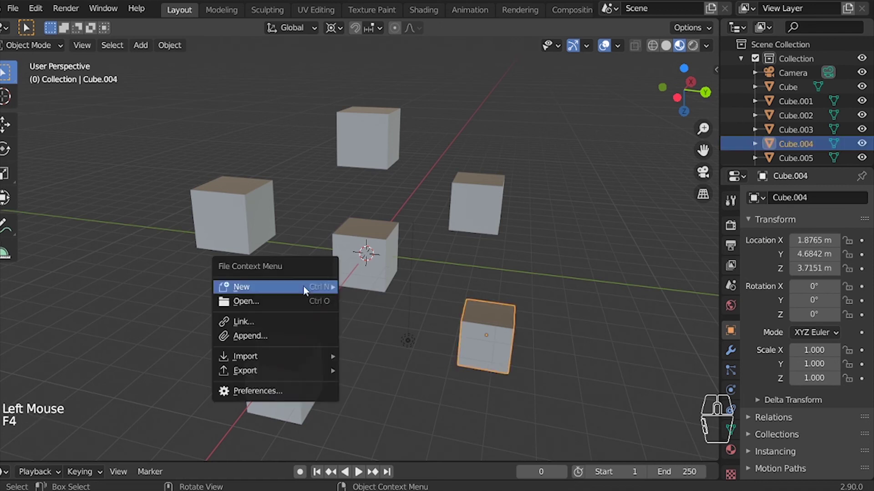
{"action": "key", "text": "F4"}
{"action": "left_click", "coordinate": [394, 378]}
In quad view, move Cube.005 to about Y -13.4 m and Z 5.3 m in the right orthographic view, and restore the single viewport
{"action": "middle_click_drag", "start_coordinate": [394, 378], "coordinate": [398, 177]}
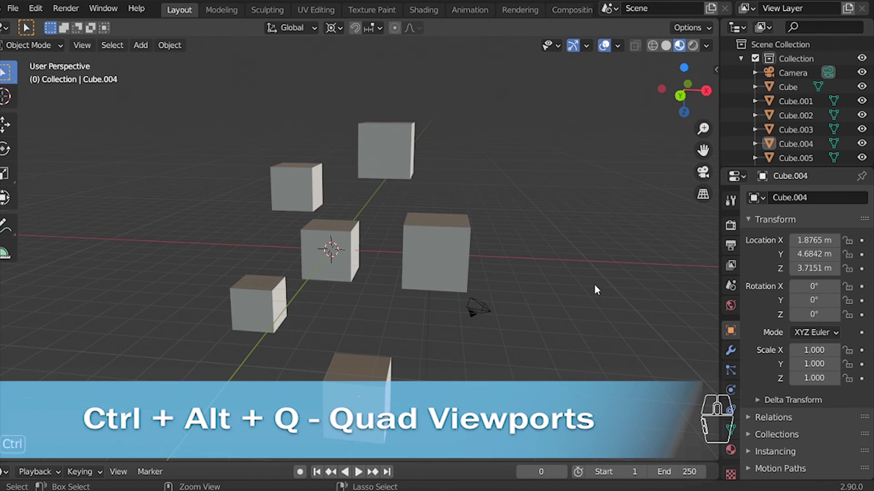
{"action": "key", "text": "ctrl+alt+q"}
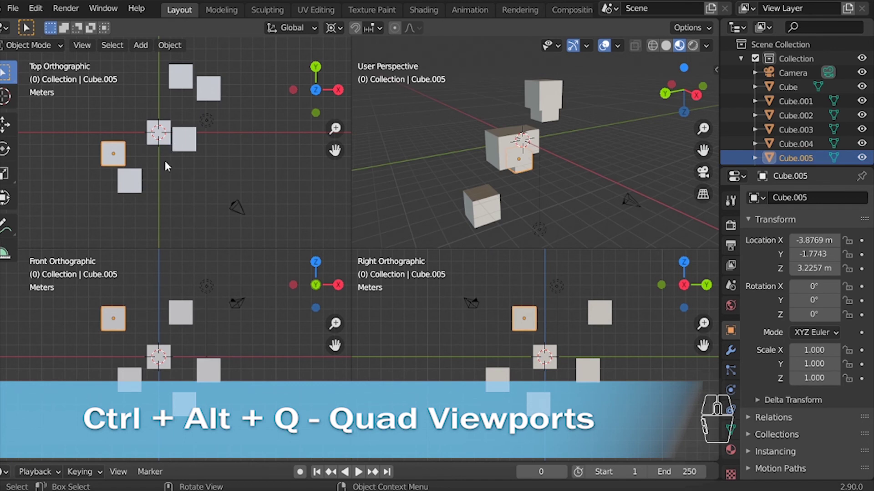
{"action": "key", "text": "g"}
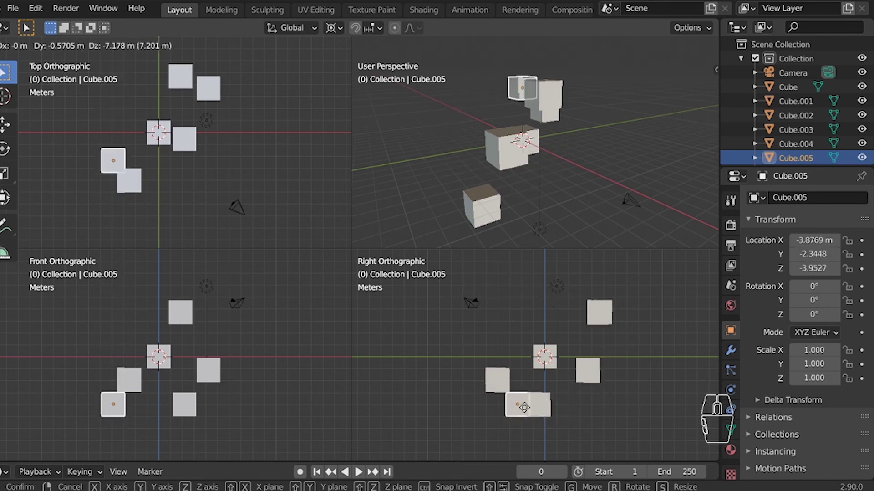
{"action": "left_click", "coordinate": [414, 310]}
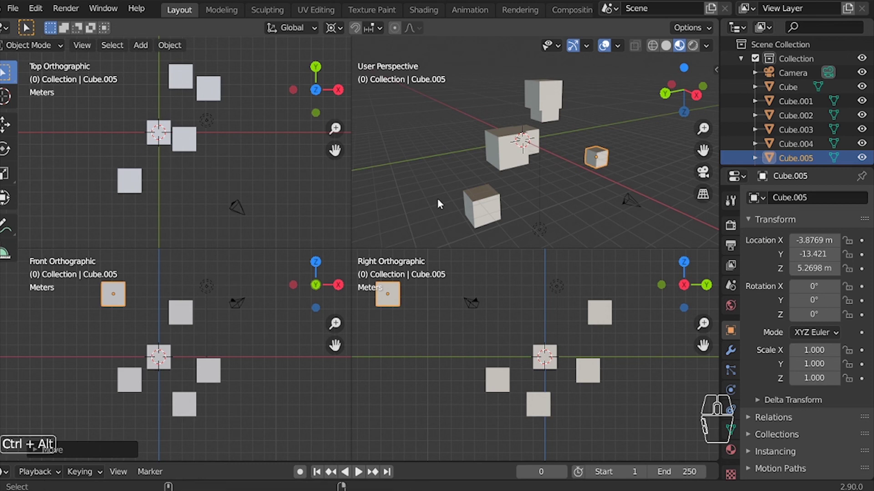
{"action": "key", "text": "ctrl+alt+q"}
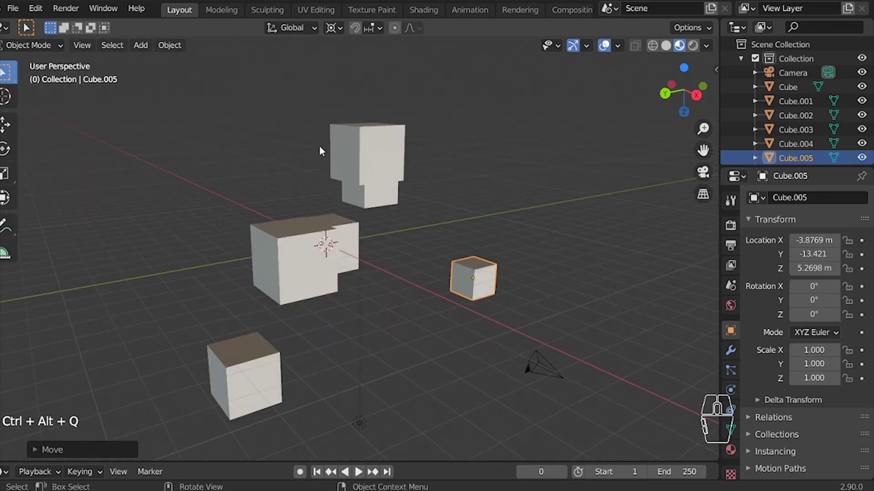
Clip the view to a rectangular region around the central cube and inspect the clipped scene from another angle
{"action": "key", "text": "alt+b"}
{"action": "left_click", "coordinate": [237, 279]}
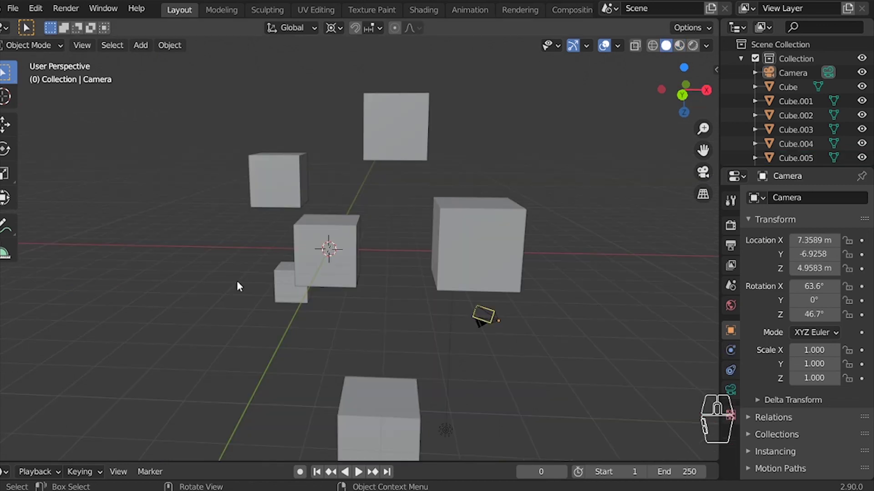
{"action": "key", "text": "alt+b"}
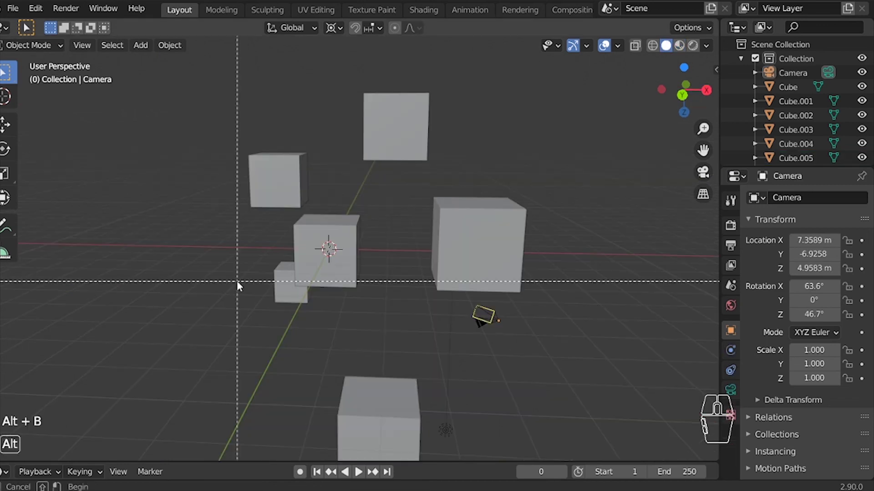
{"action": "left_click_drag", "start_coordinate": [310, 211], "coordinate": [386, 299]}
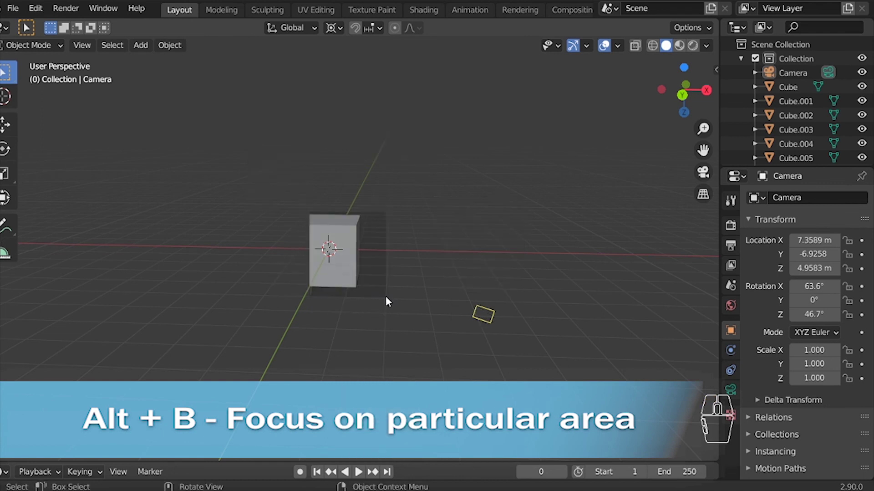
{"action": "middle_click_drag", "start_coordinate": [410, 264], "coordinate": [351, 257]}
{"action": "key", "text": "alt+b"}
{"action": "scroll", "coordinate": [376, 232], "scroll_direction": "down", "scroll_amount": 3}
{"action": "scroll", "coordinate": [248, 235], "scroll_direction": "down", "scroll_amount": 2}
{"action": "scroll", "coordinate": [388, 235], "scroll_direction": "up", "scroll_amount": 3}
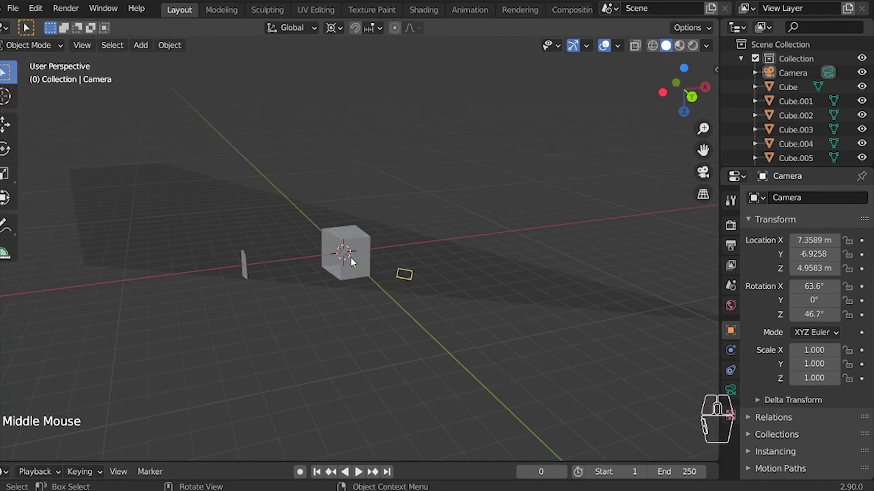
Clear the view clipping region and switch the viewport to Rendered shading, viewing the cubes from below
{"action": "key", "text": "alt"}
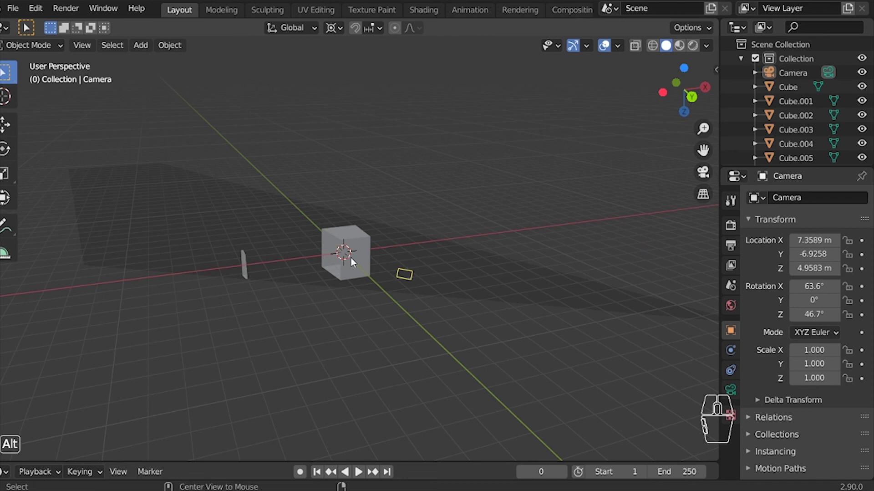
{"action": "key", "text": "alt+b"}
{"action": "middle_click_drag", "start_coordinate": [347, 249], "coordinate": [334, 245]}
{"action": "key", "text": "z"}
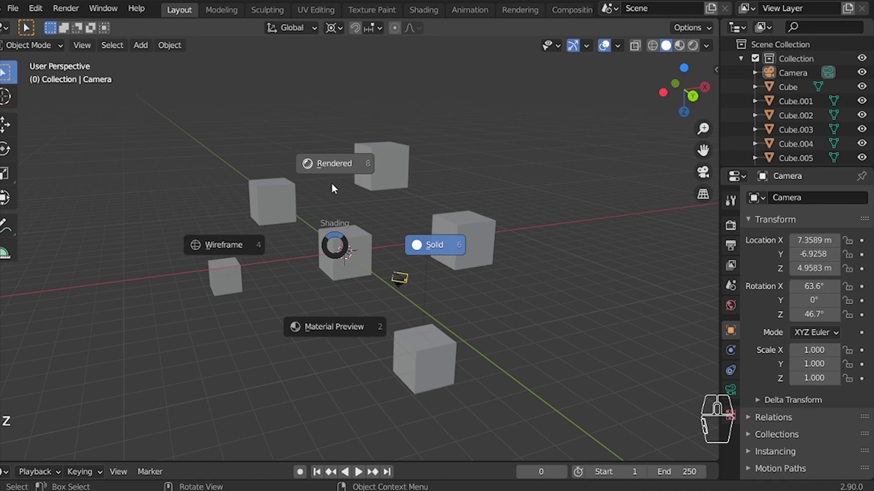
{"action": "left_click", "coordinate": [332, 182]}
{"action": "middle_click_drag", "start_coordinate": [332, 182], "coordinate": [305, 255]}
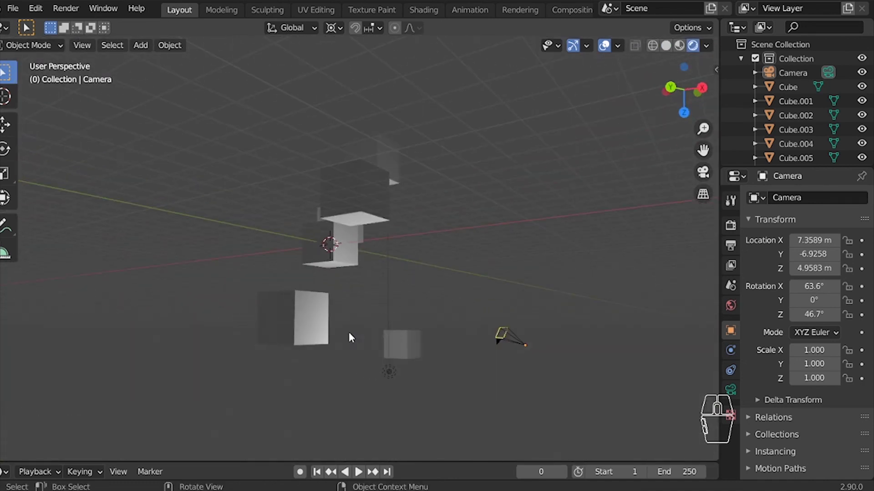
{"action": "middle_click_drag", "start_coordinate": [351, 336], "coordinate": [306, 206]}
{"action": "middle_click_drag", "start_coordinate": [309, 286], "coordinate": [332, 261]}
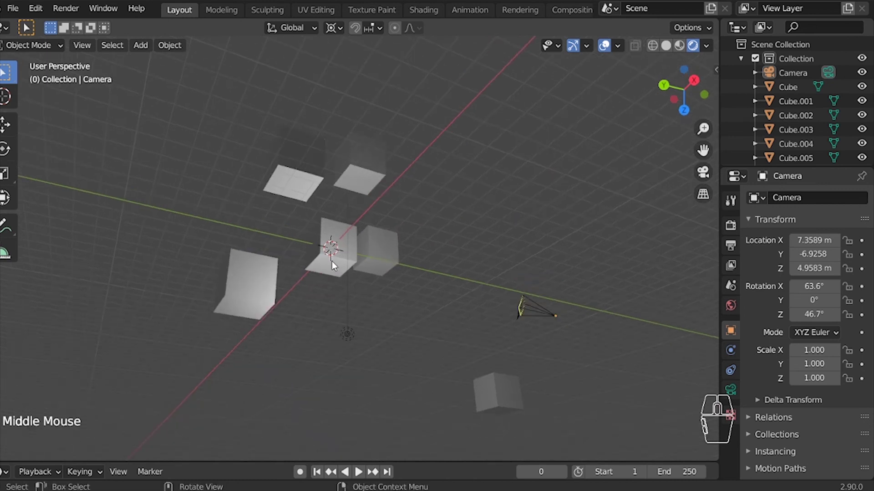
Define a rectangular render region around the central cube and check it while viewing the scene from other angles
{"action": "key", "text": "ctrl+b"}
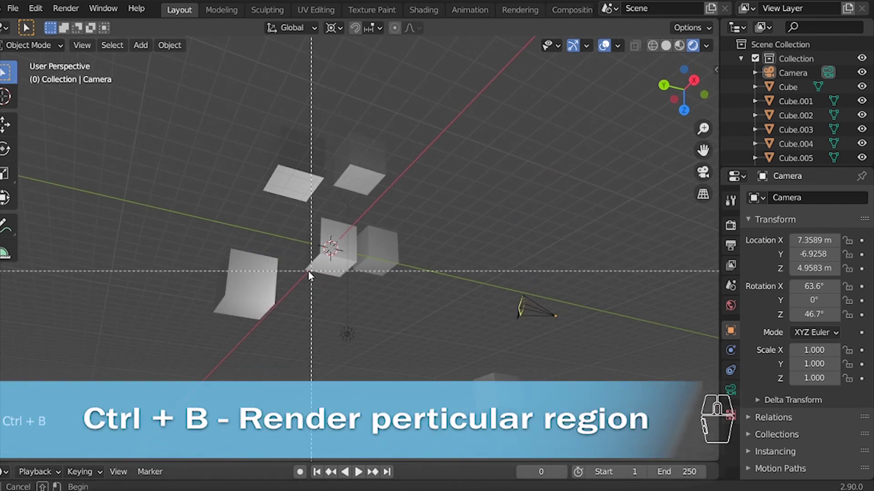
{"action": "left_click_drag", "start_coordinate": [291, 209], "coordinate": [378, 295]}
{"action": "middle_click_drag", "start_coordinate": [378, 296], "coordinate": [237, 324]}
{"action": "scroll", "coordinate": [345, 313], "scroll_direction": "up", "scroll_amount": 3}
{"action": "scroll", "coordinate": [345, 314], "scroll_direction": "up", "scroll_amount": 1}
{"action": "middle_click_drag", "start_coordinate": [344, 314], "coordinate": [442, 294]}
{"action": "scroll", "coordinate": [441, 294], "scroll_direction": "down", "scroll_amount": 3}
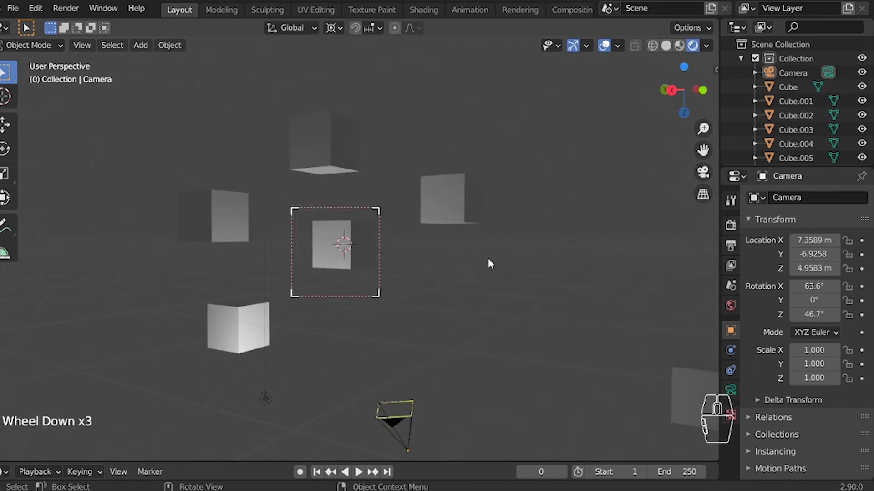